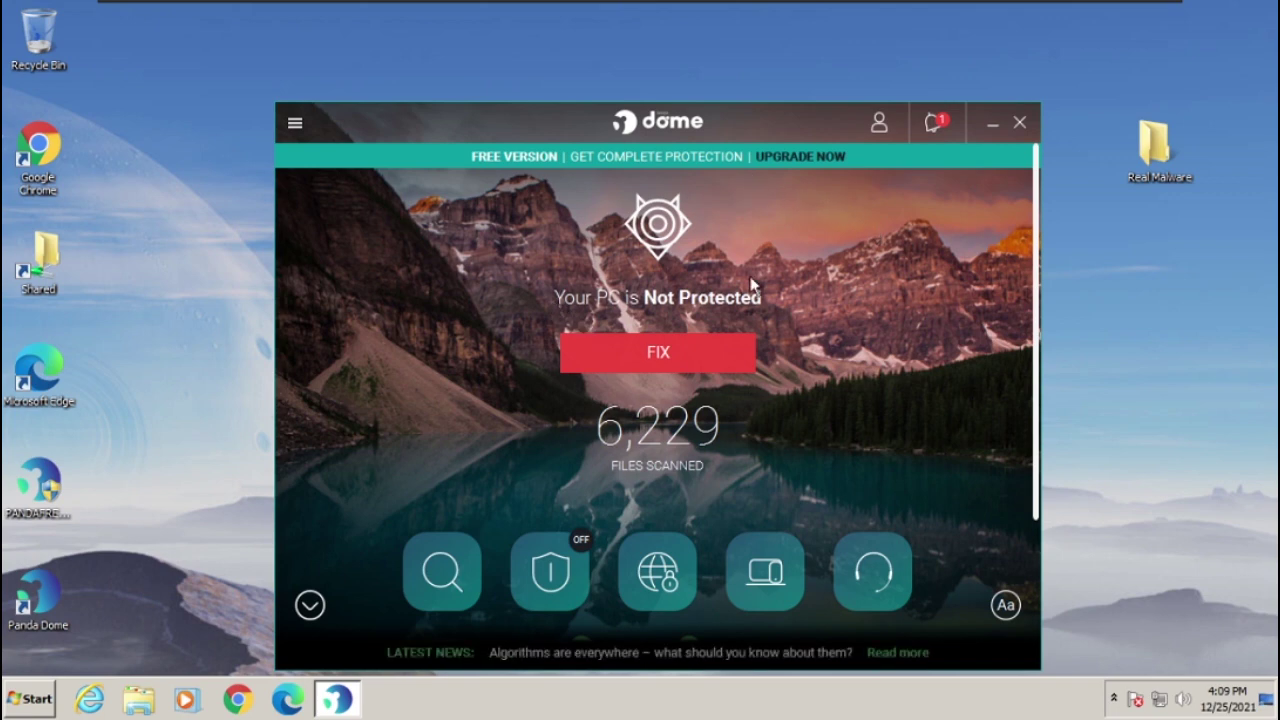
Step: Arrange the Dome window beside the Real Malware folder, dismissing the folder's options menu
drag(738, 121, 555, 75)
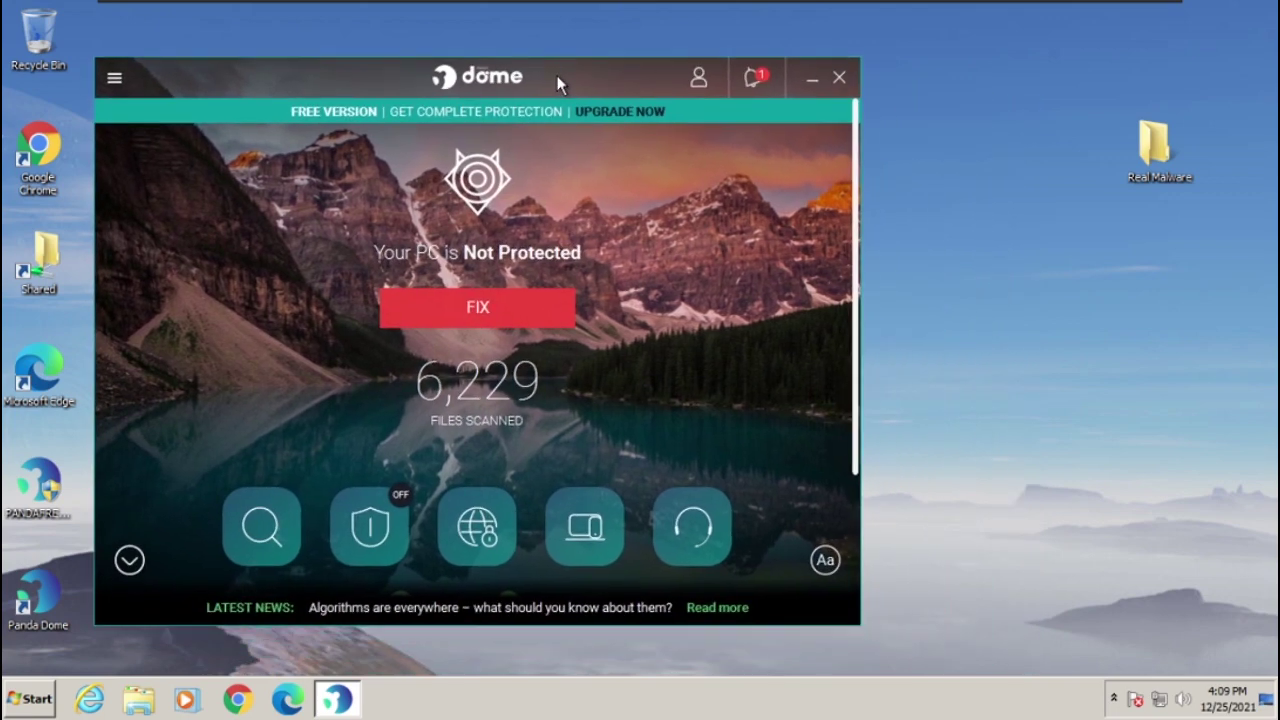
right_click(1128, 153)
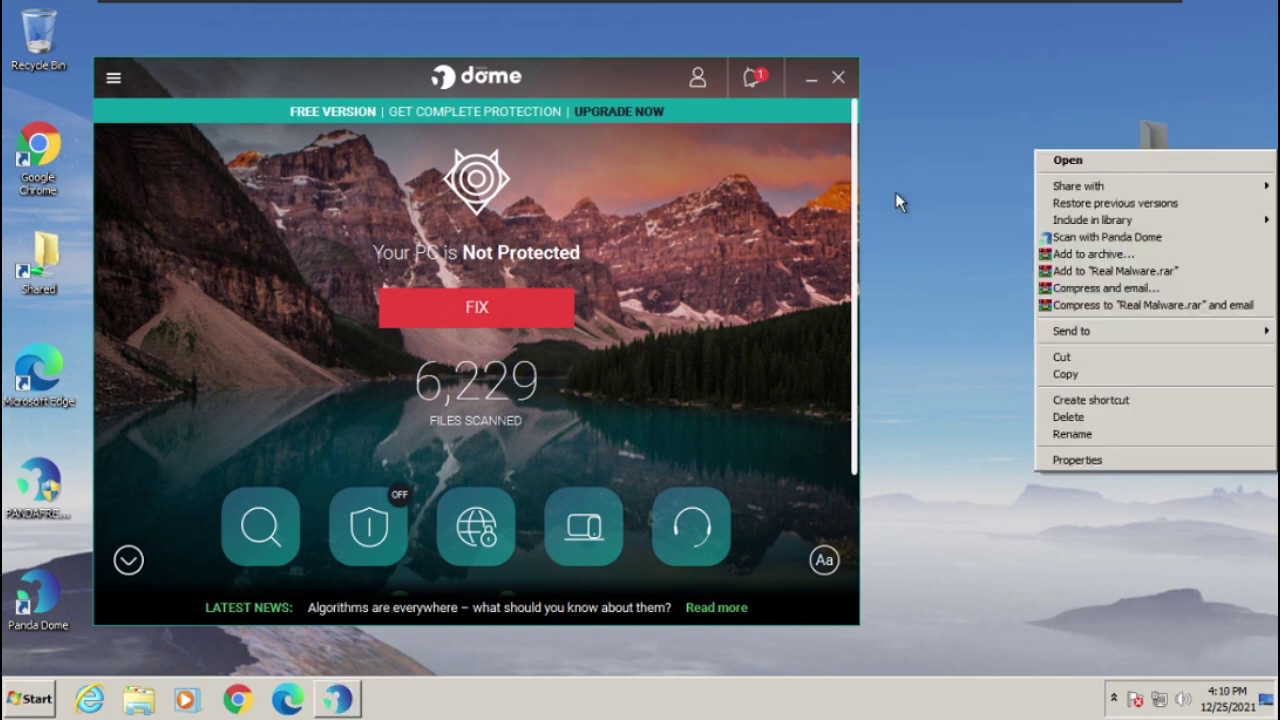
click(803, 199)
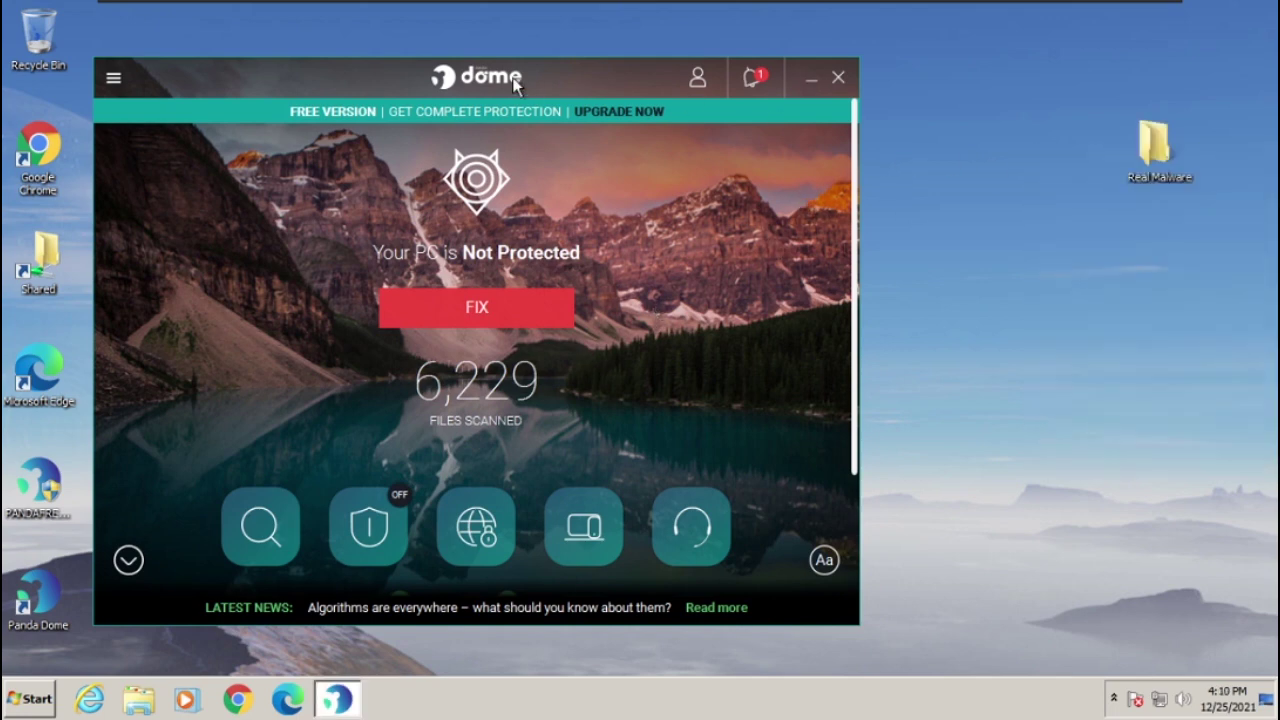
drag(564, 81, 705, 69)
Step: Preview the scan type choices without scanning, then open the Antivirus page
scroll(418, 480, down, 3)
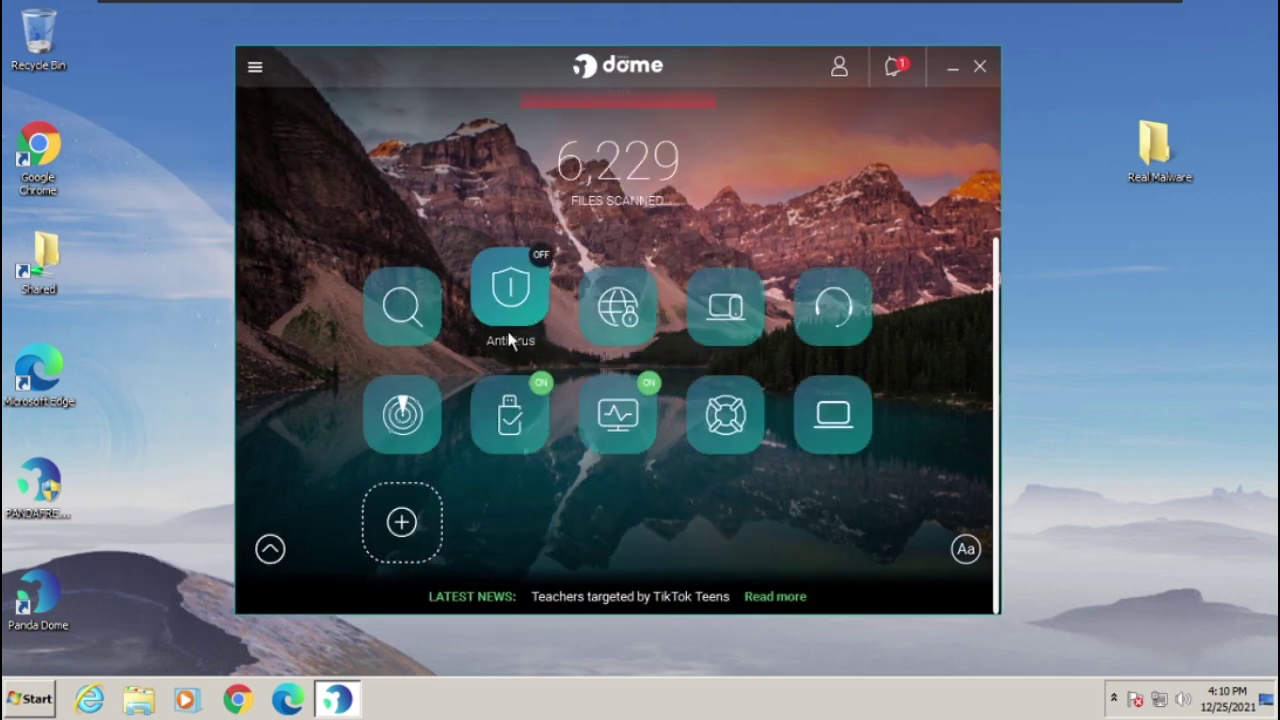
click(427, 316)
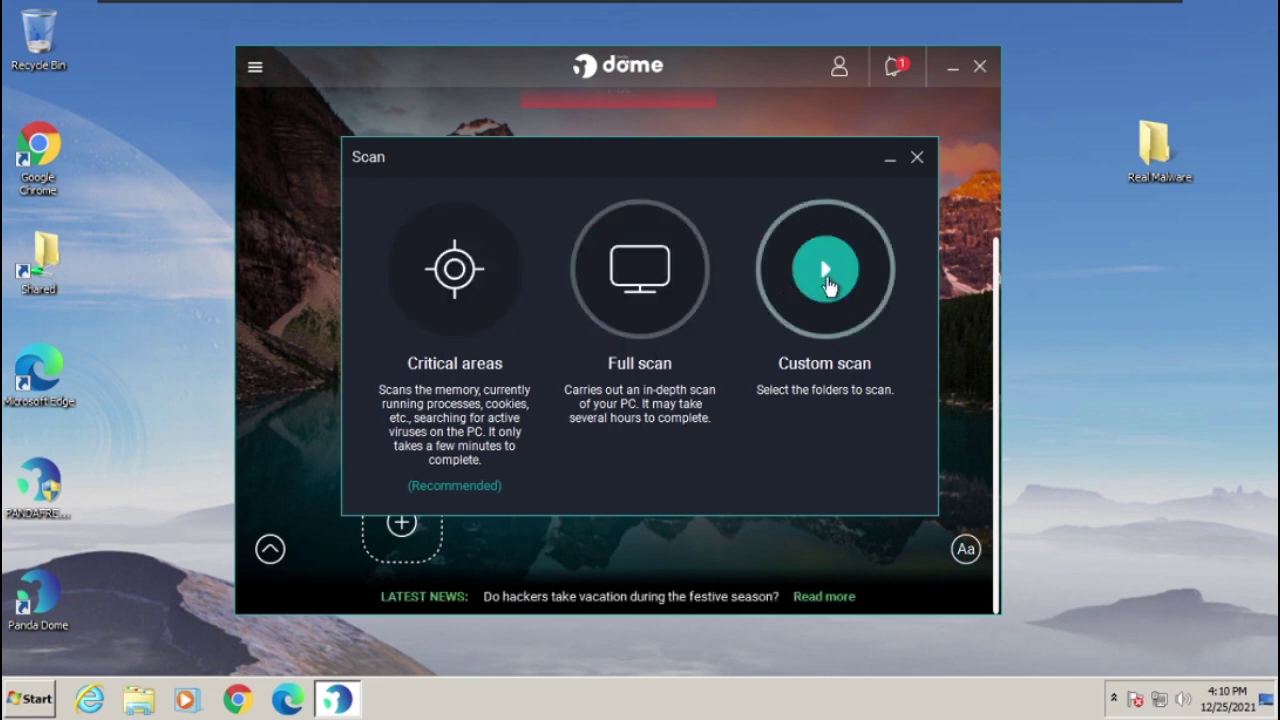
click(917, 159)
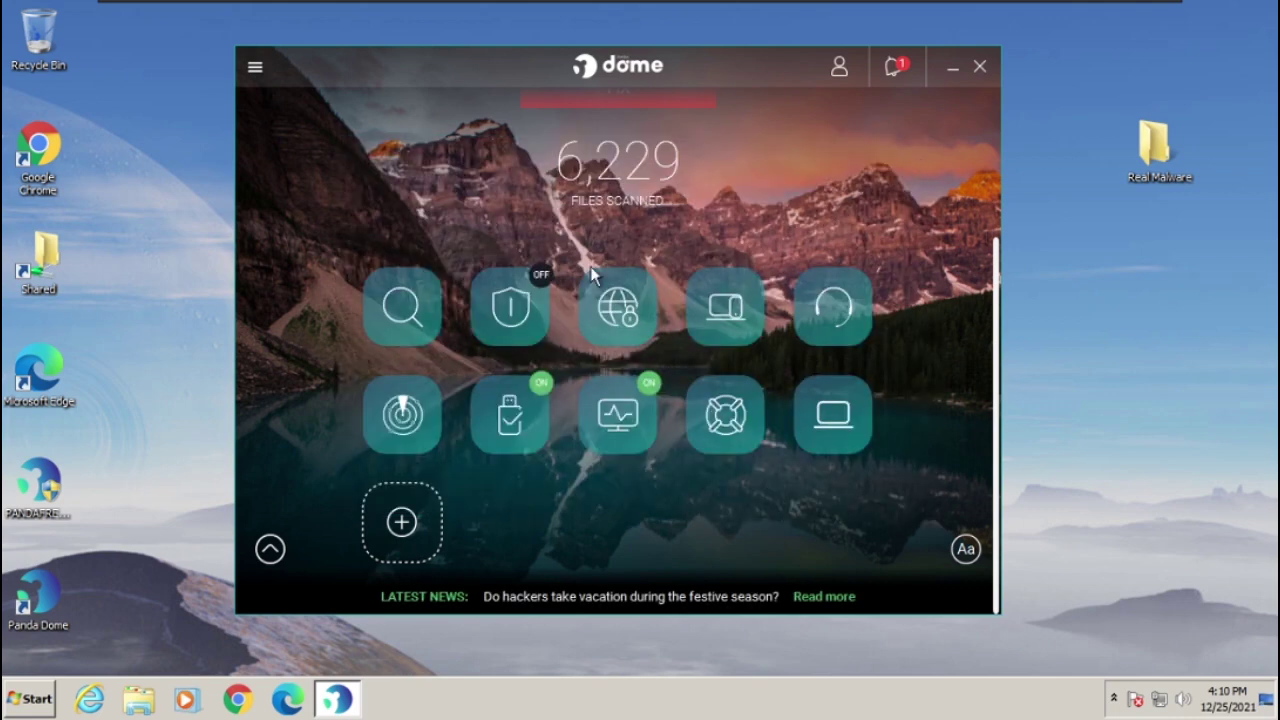
click(531, 300)
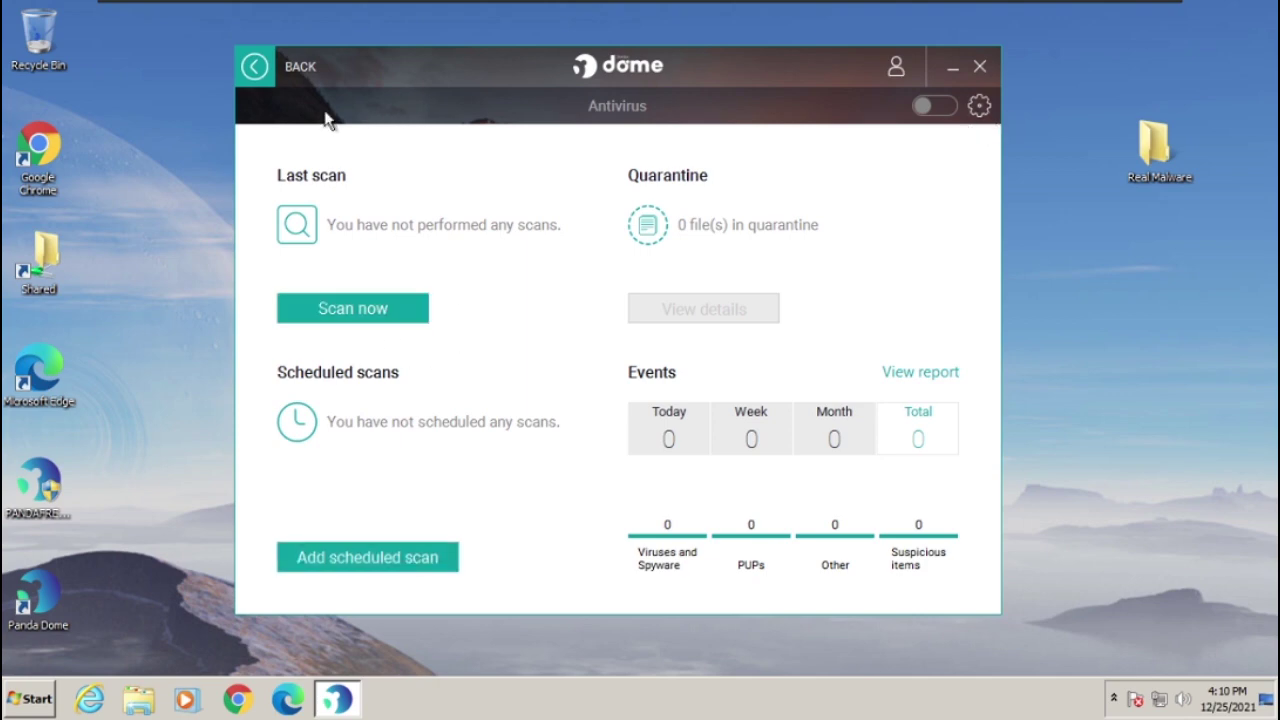
Step: Visit the VPN, Dark Web Scanner and USB Protection pages, returning to the home tiles each time
click(246, 68)
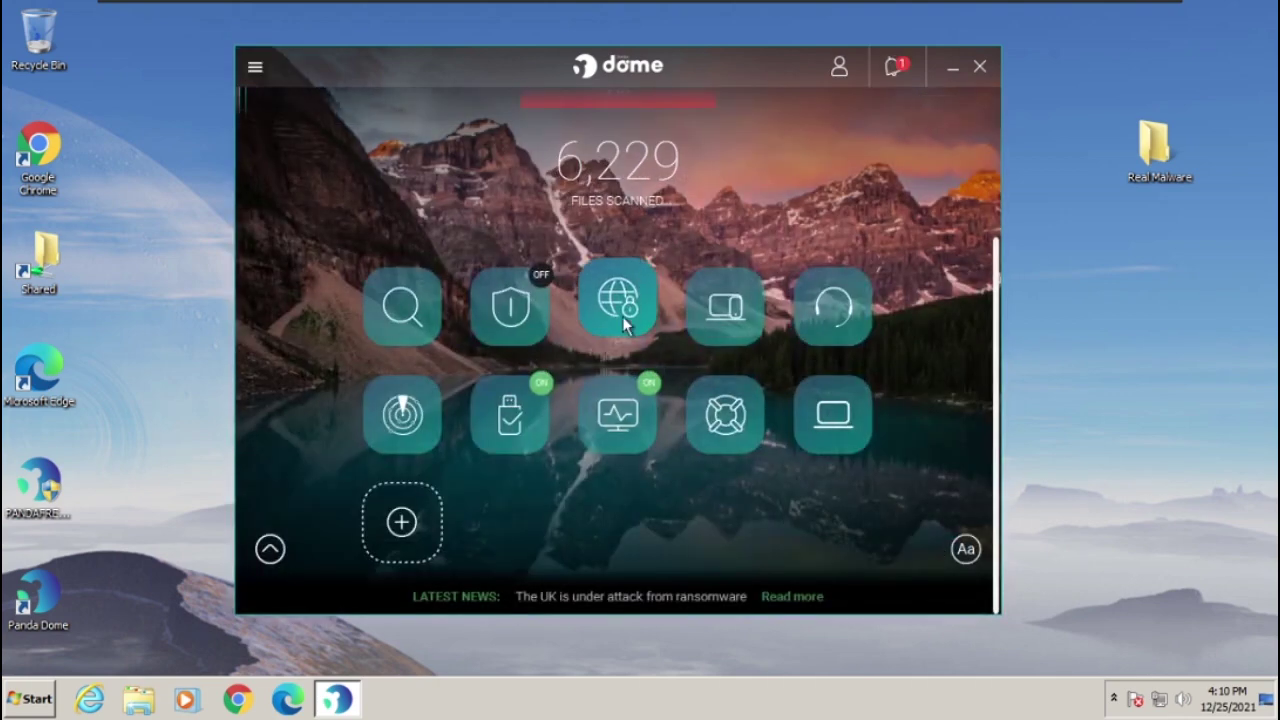
click(624, 303)
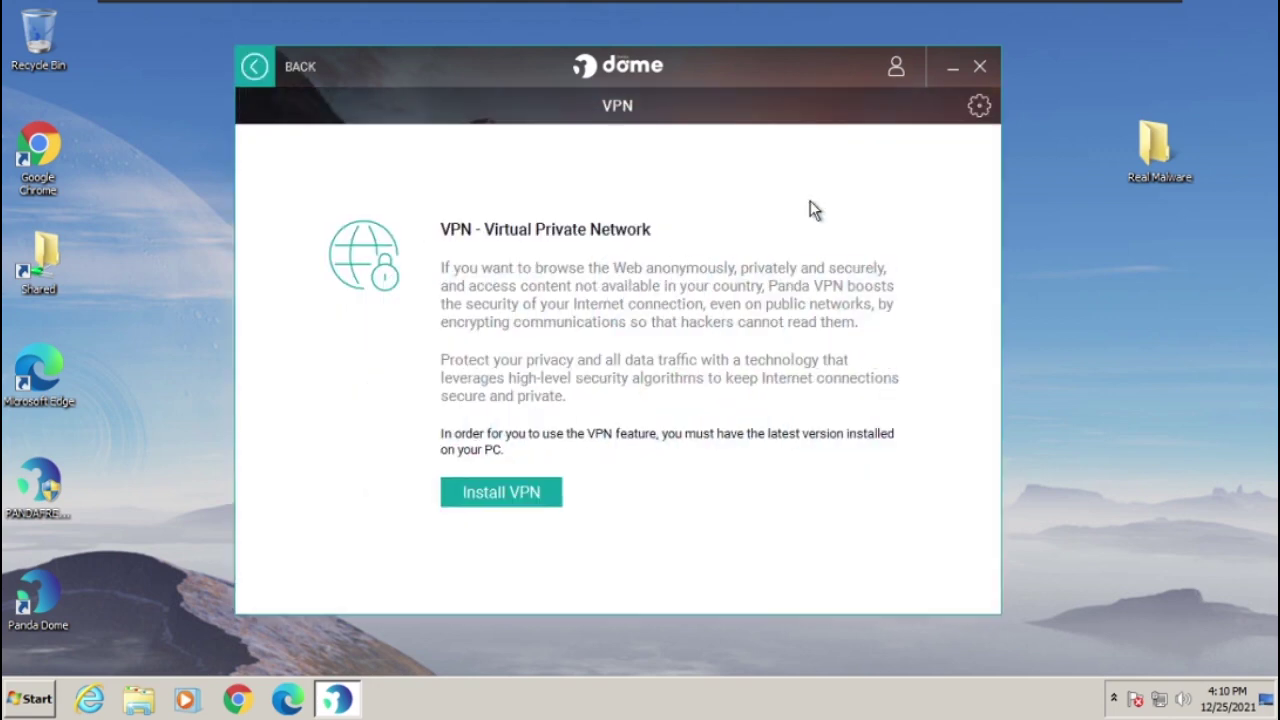
click(255, 67)
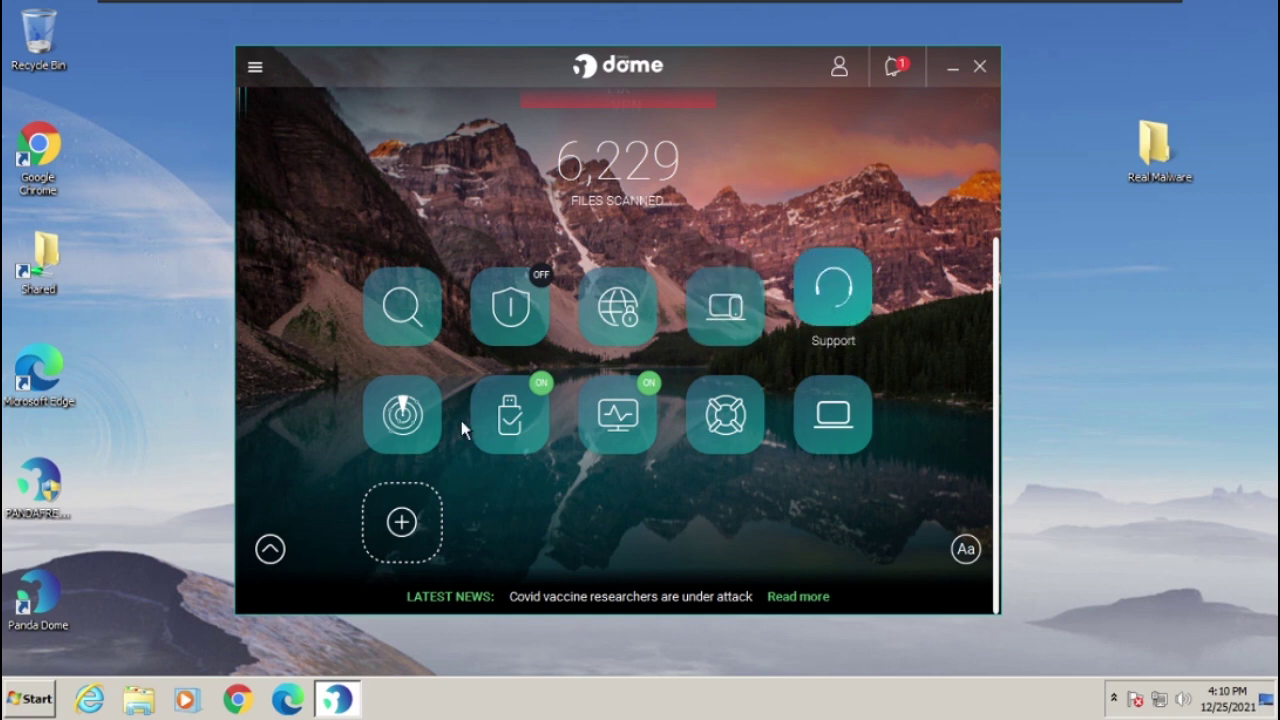
click(418, 408)
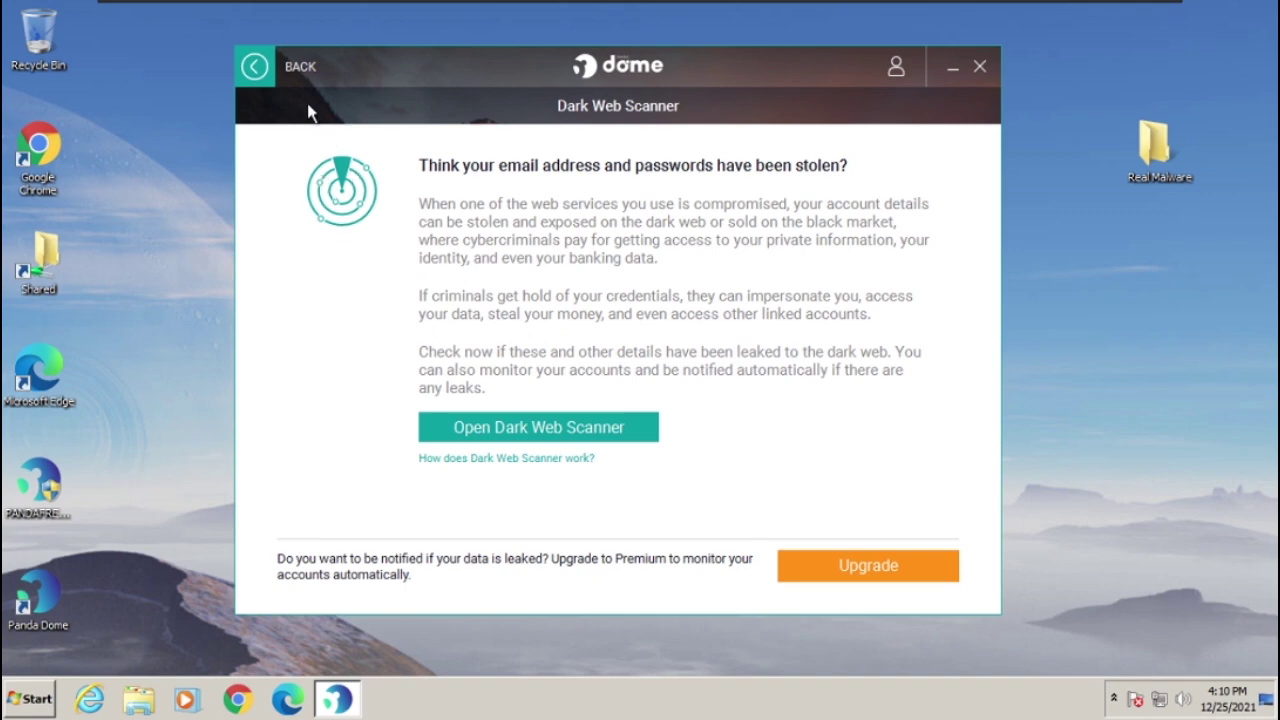
click(272, 76)
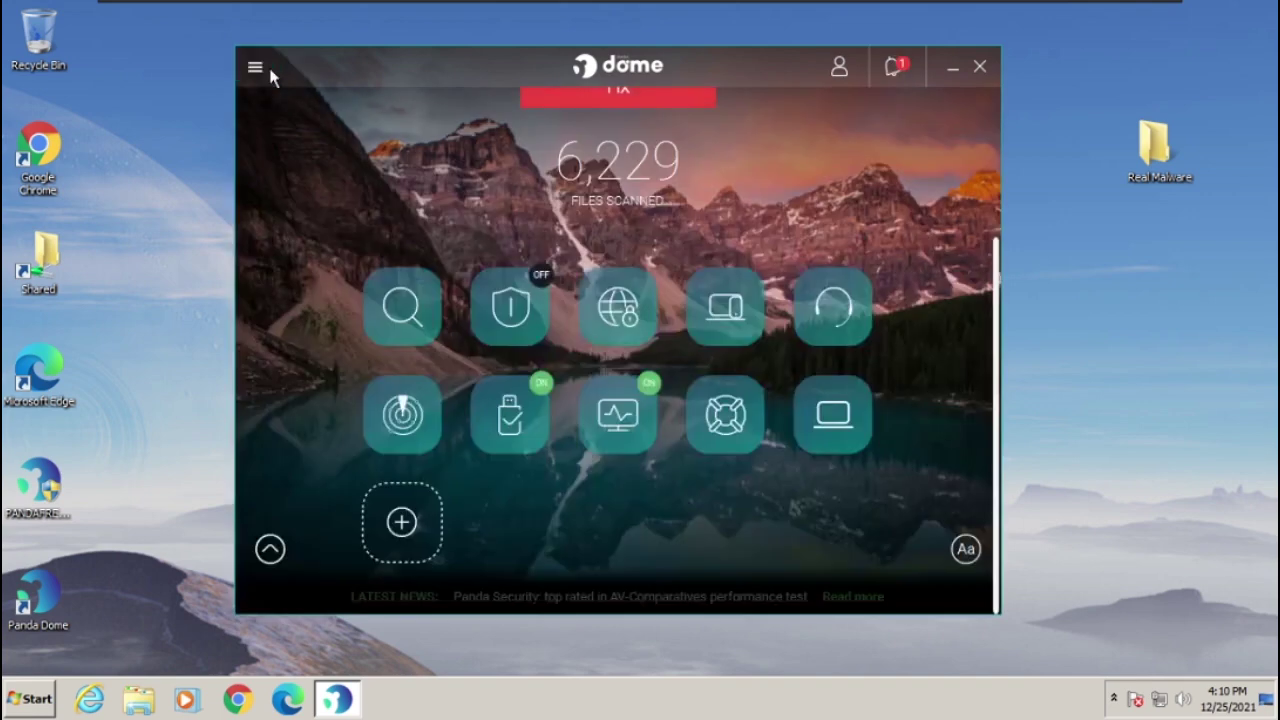
click(518, 413)
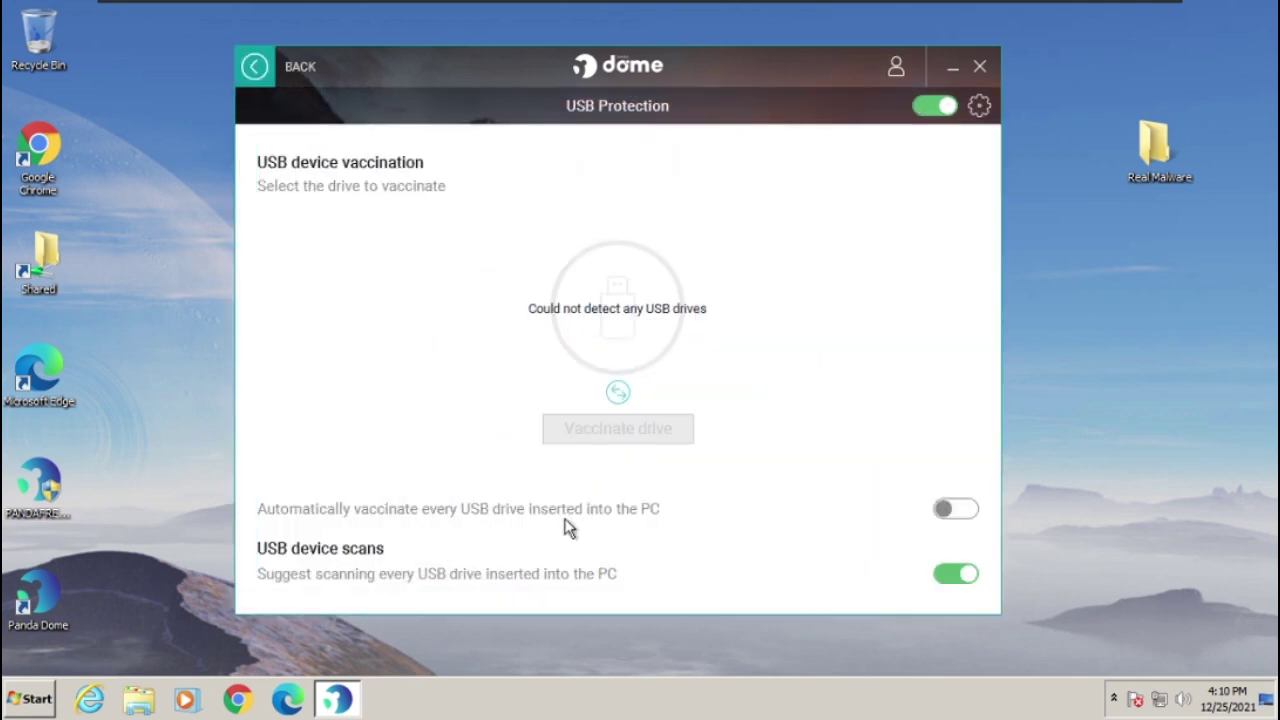
click(266, 78)
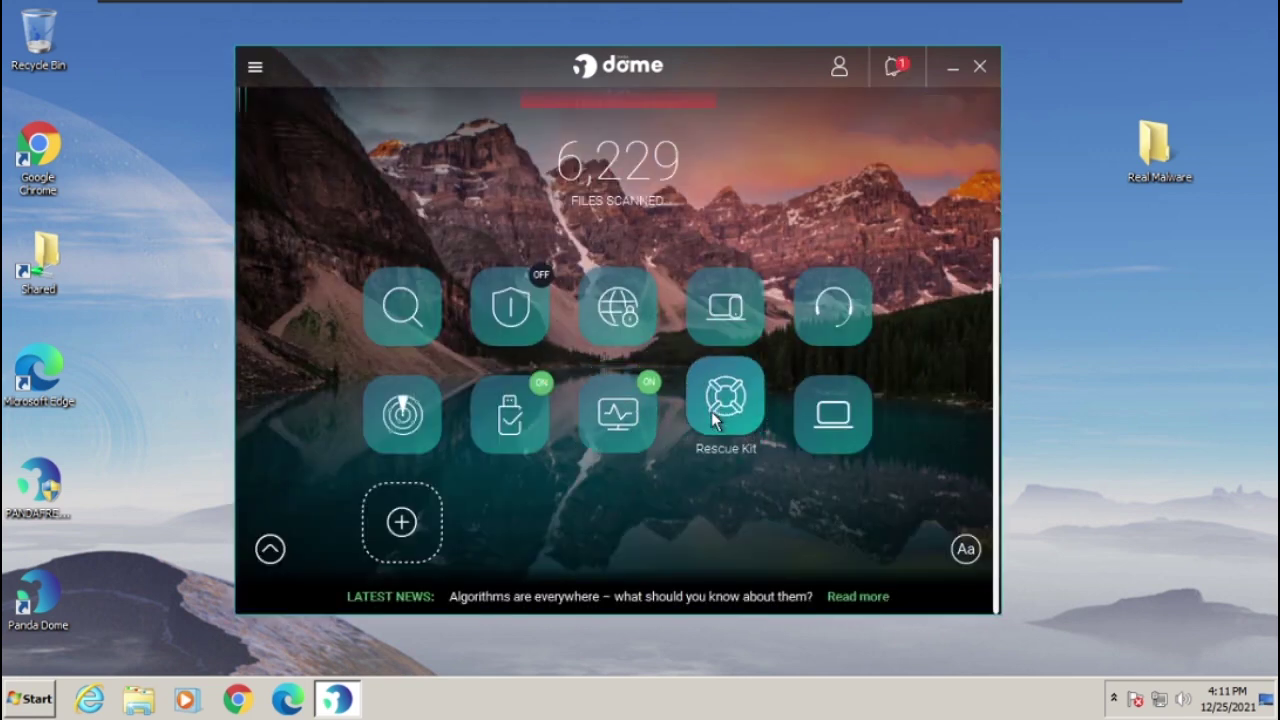
click(630, 414)
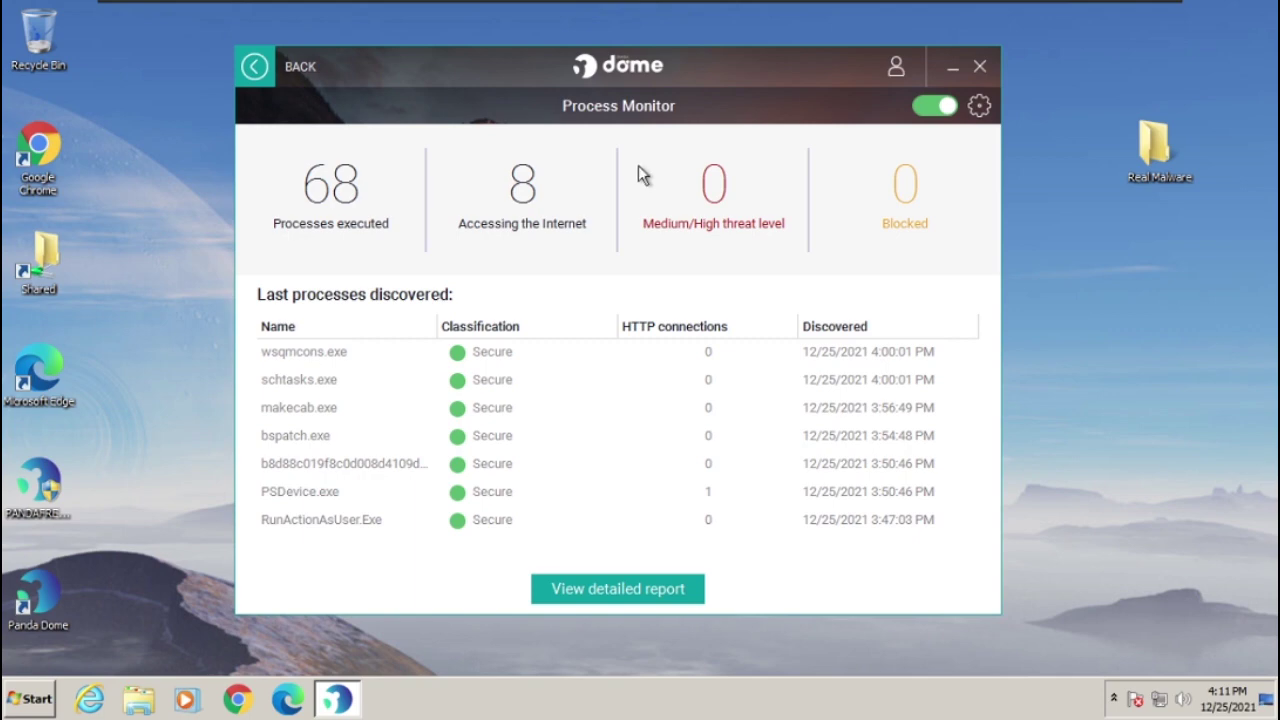
click(256, 70)
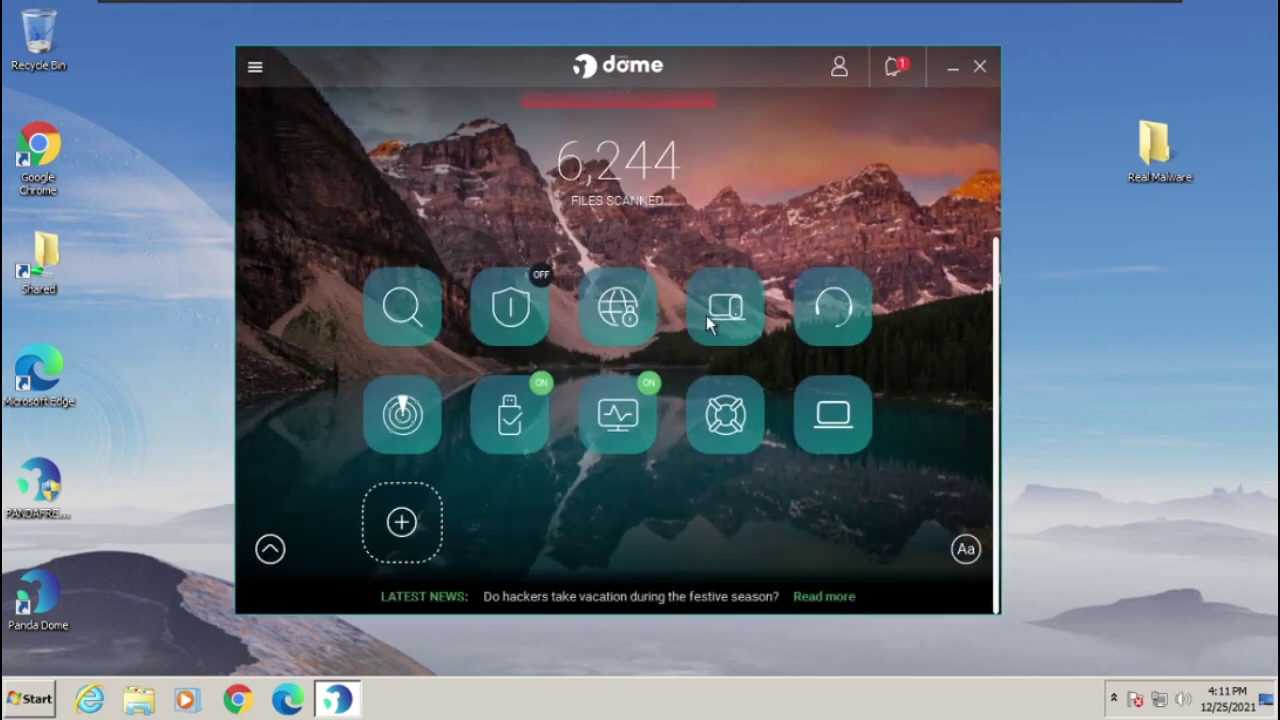
click(747, 410)
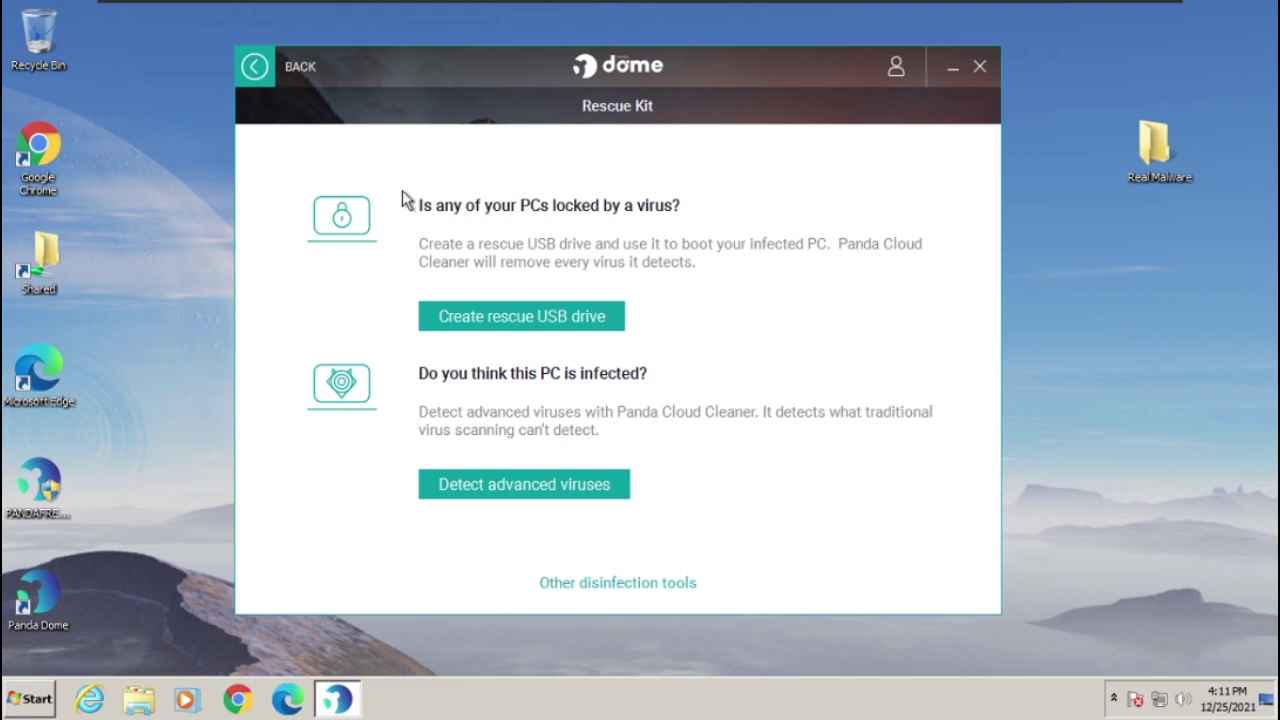
click(299, 80)
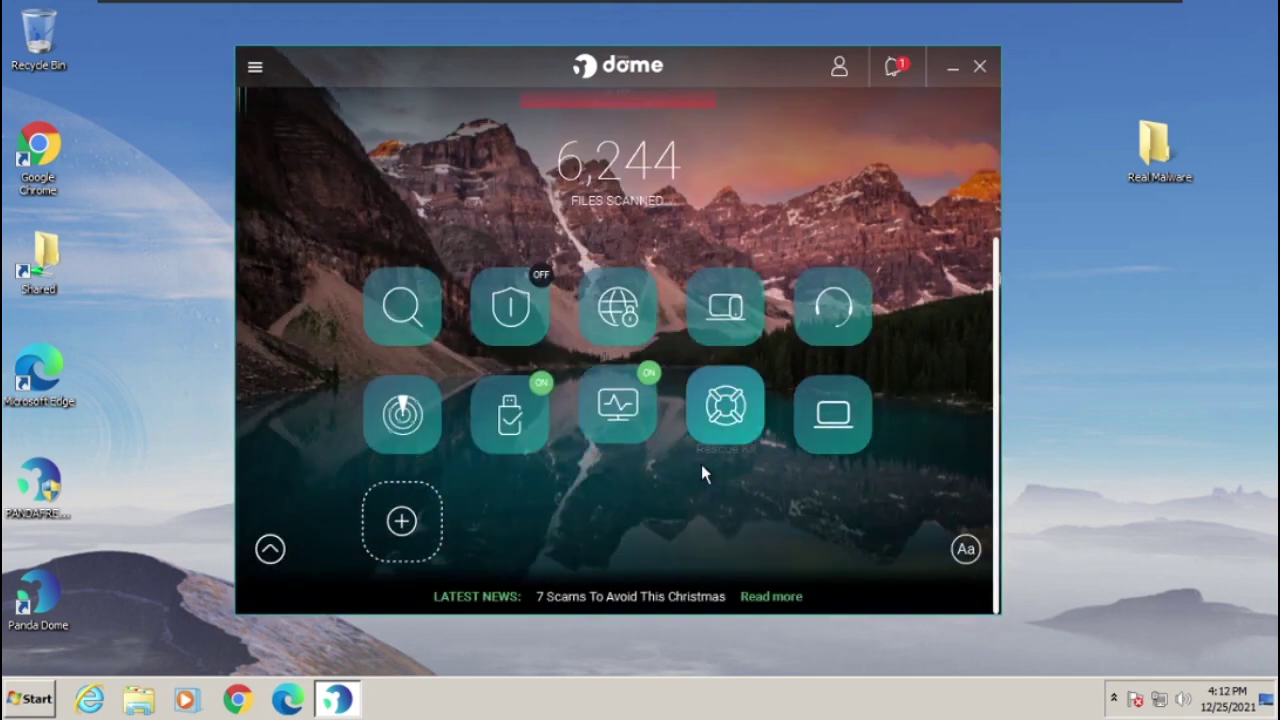
Step: Check My alerts for the critical 'antivirus not enabled' alert, then move Dome to the left
scroll(706, 471, up, 3)
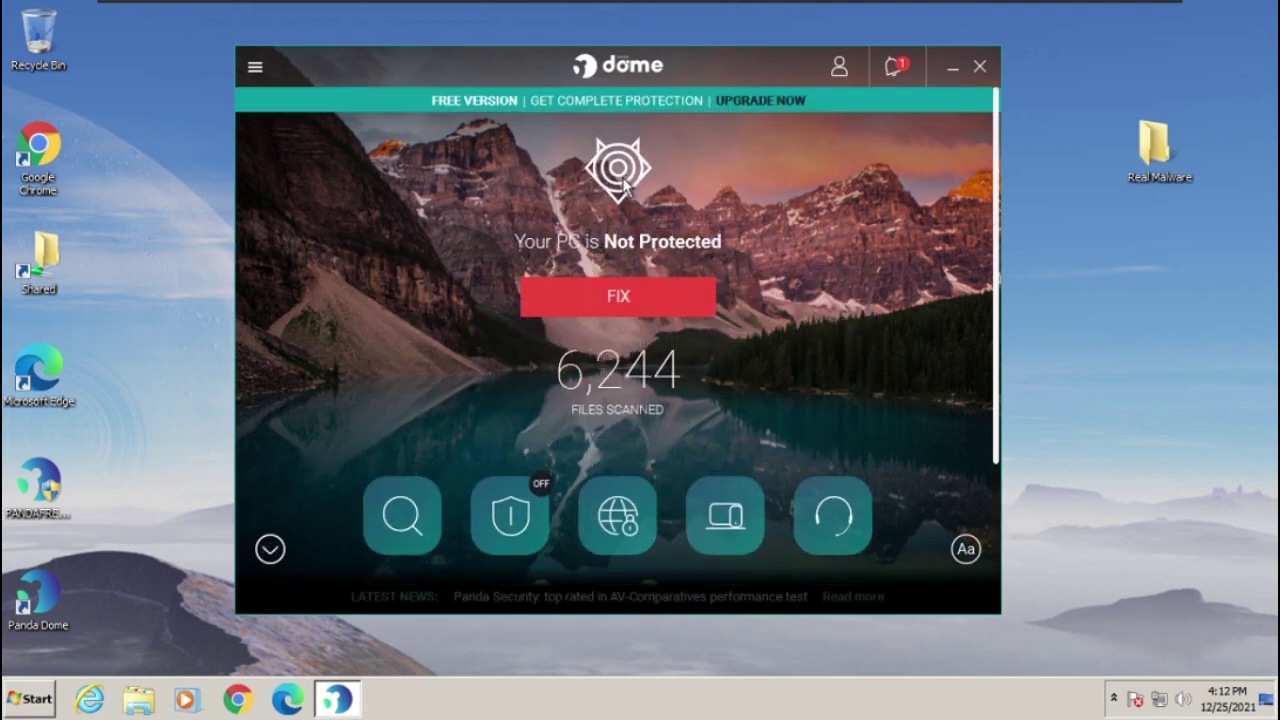
click(893, 67)
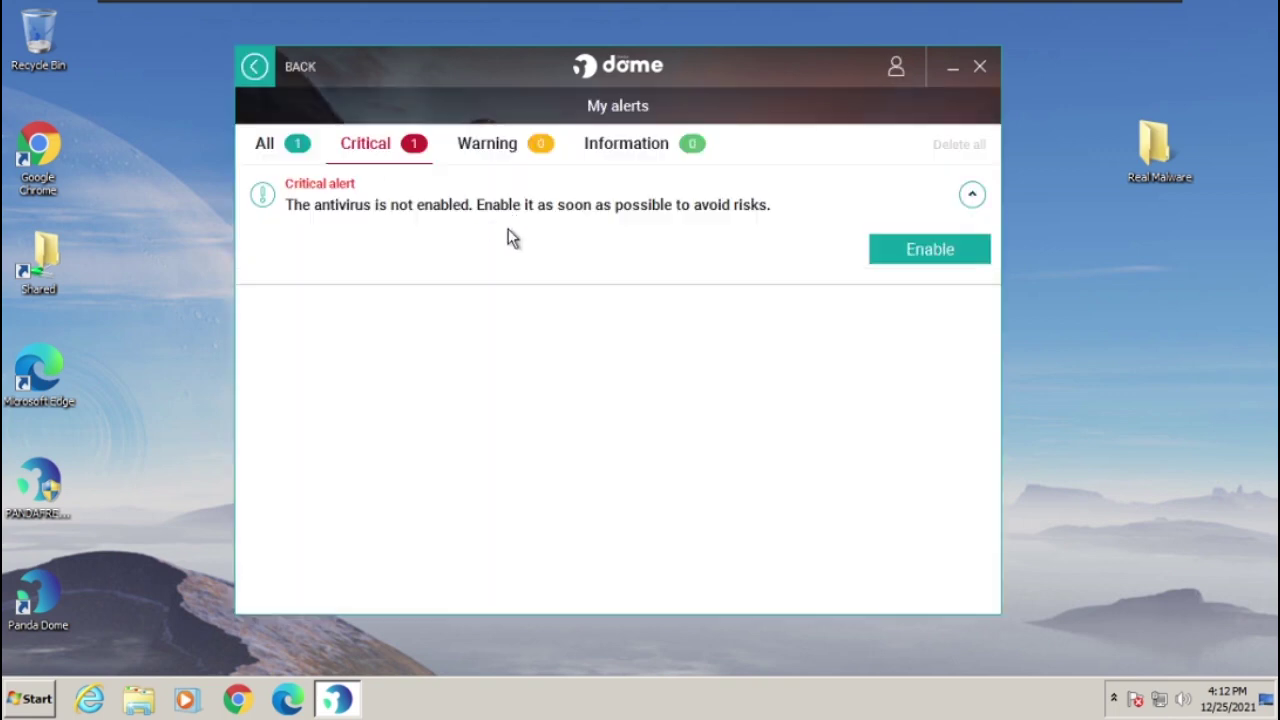
click(256, 67)
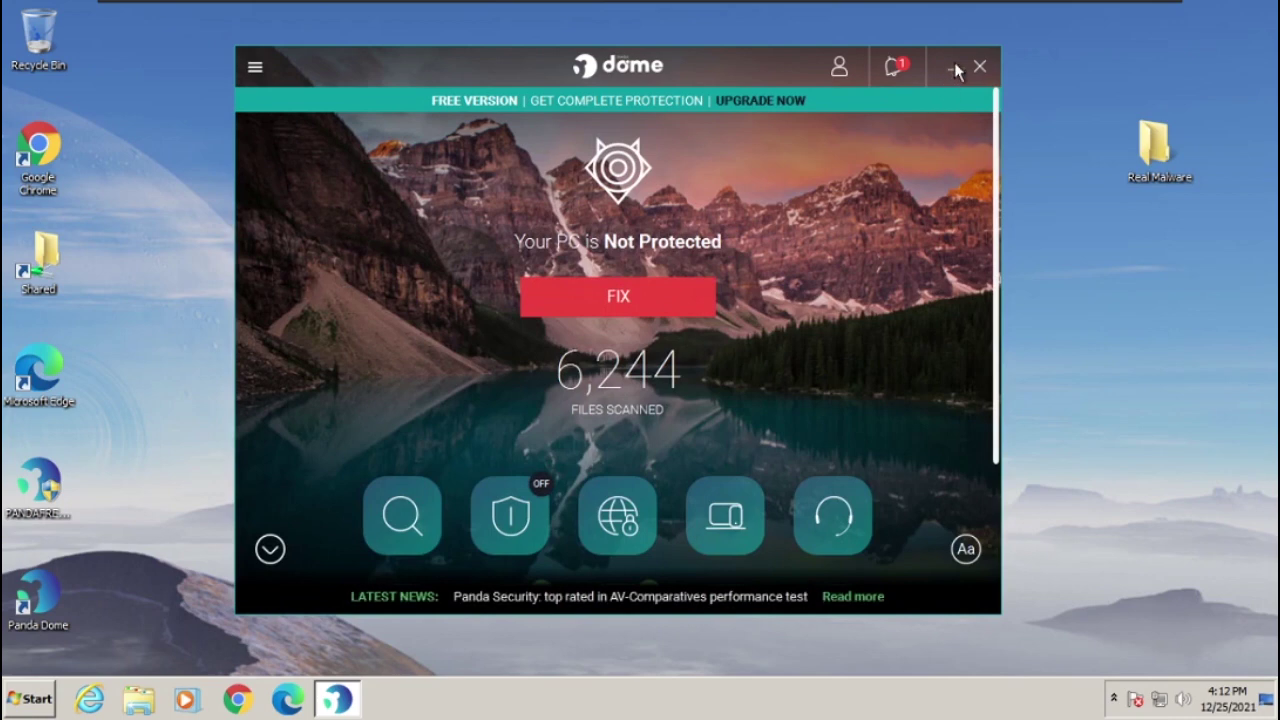
drag(769, 80, 622, 68)
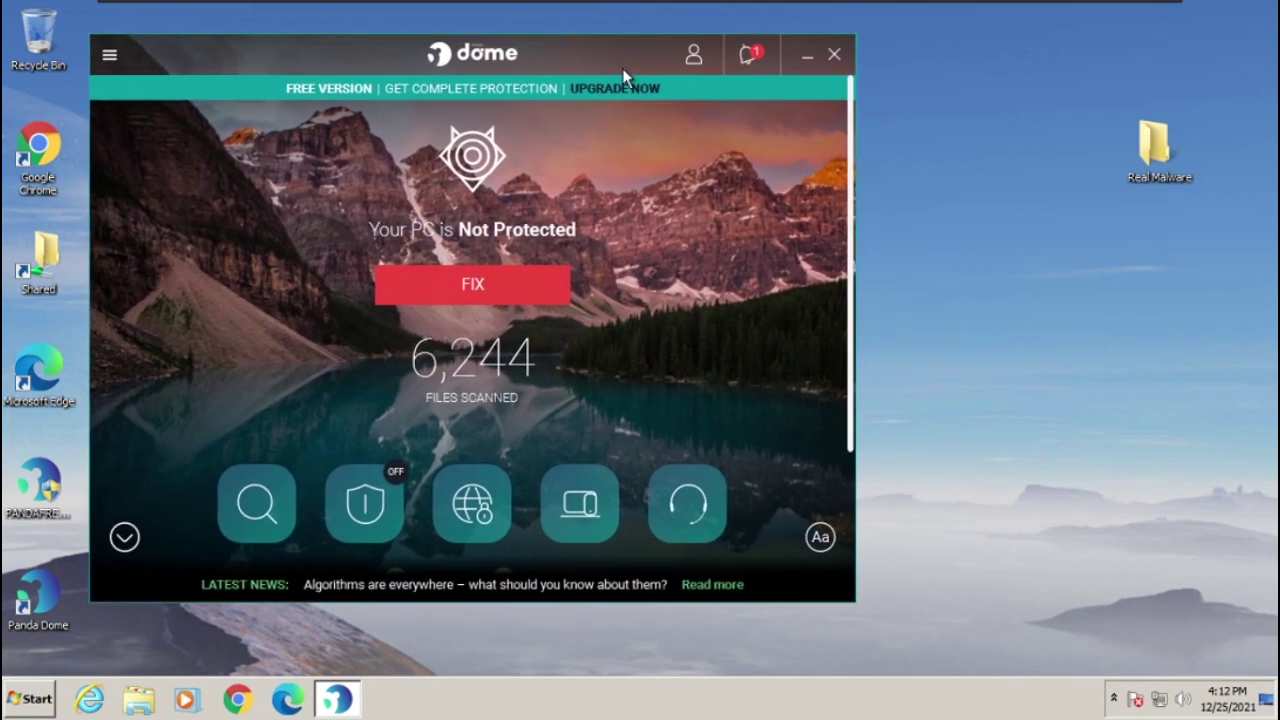
Step: Scan Real Malware with Panda Dome, detecting 81 of 238 files, and close the results
right_click(1172, 150)
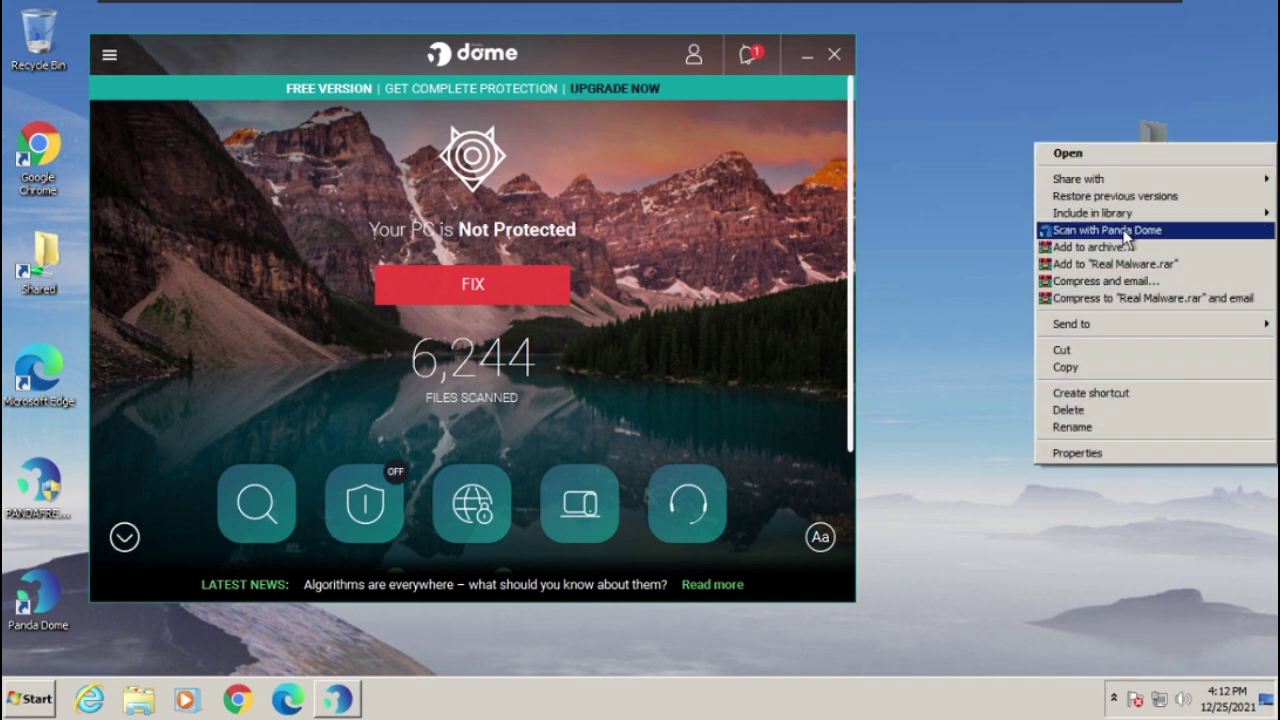
mouse_move(1124, 218)
click(1134, 231)
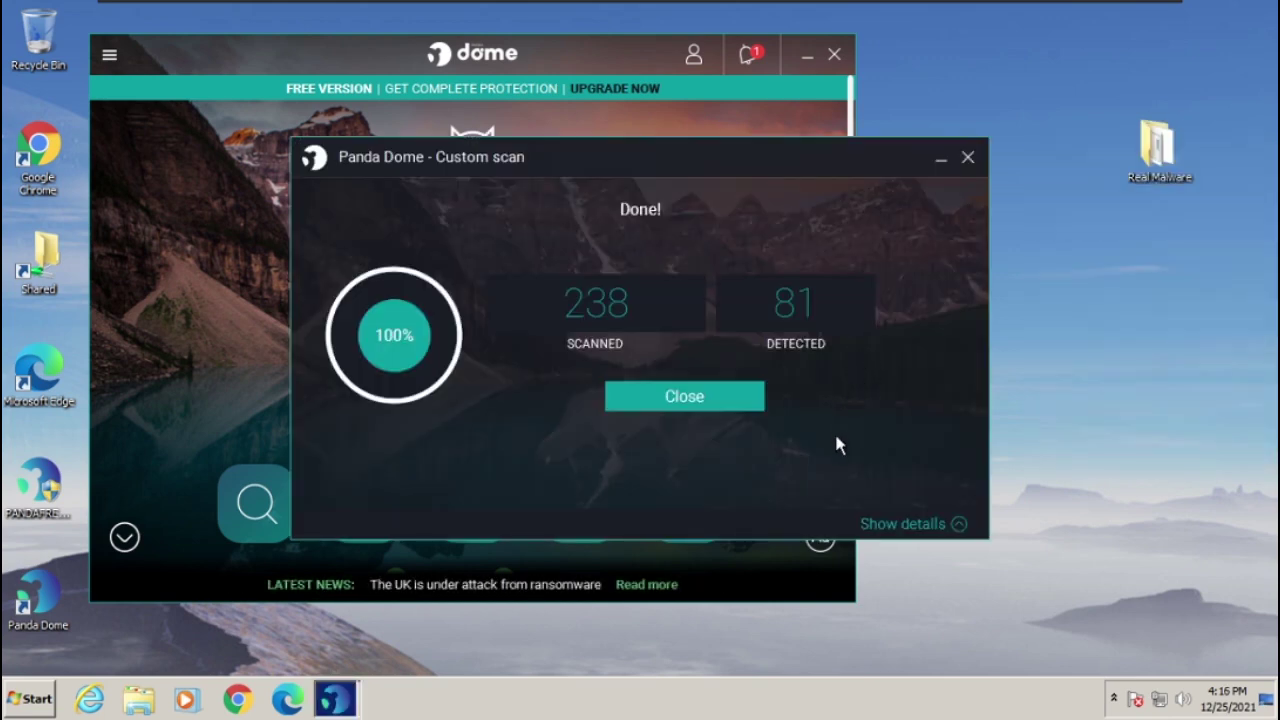
click(680, 400)
Step: Open the Real Malware folder and launch Calculator
double_click(1165, 150)
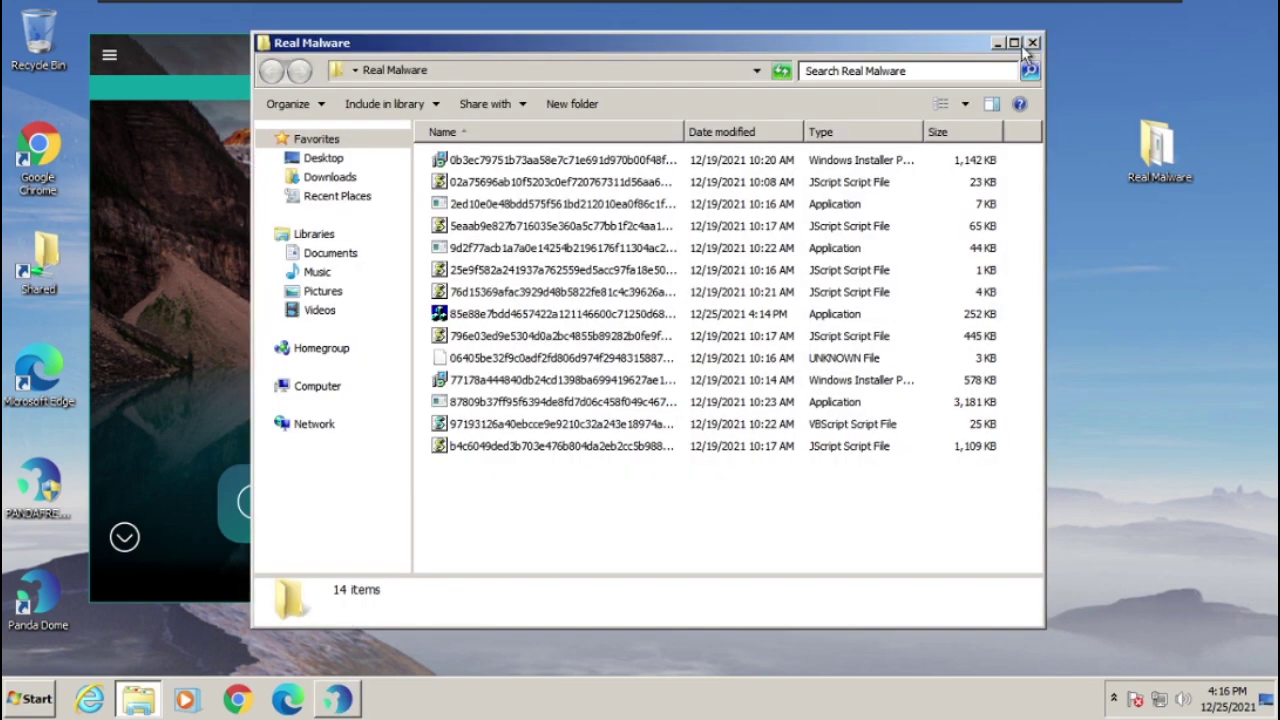
click(30, 698)
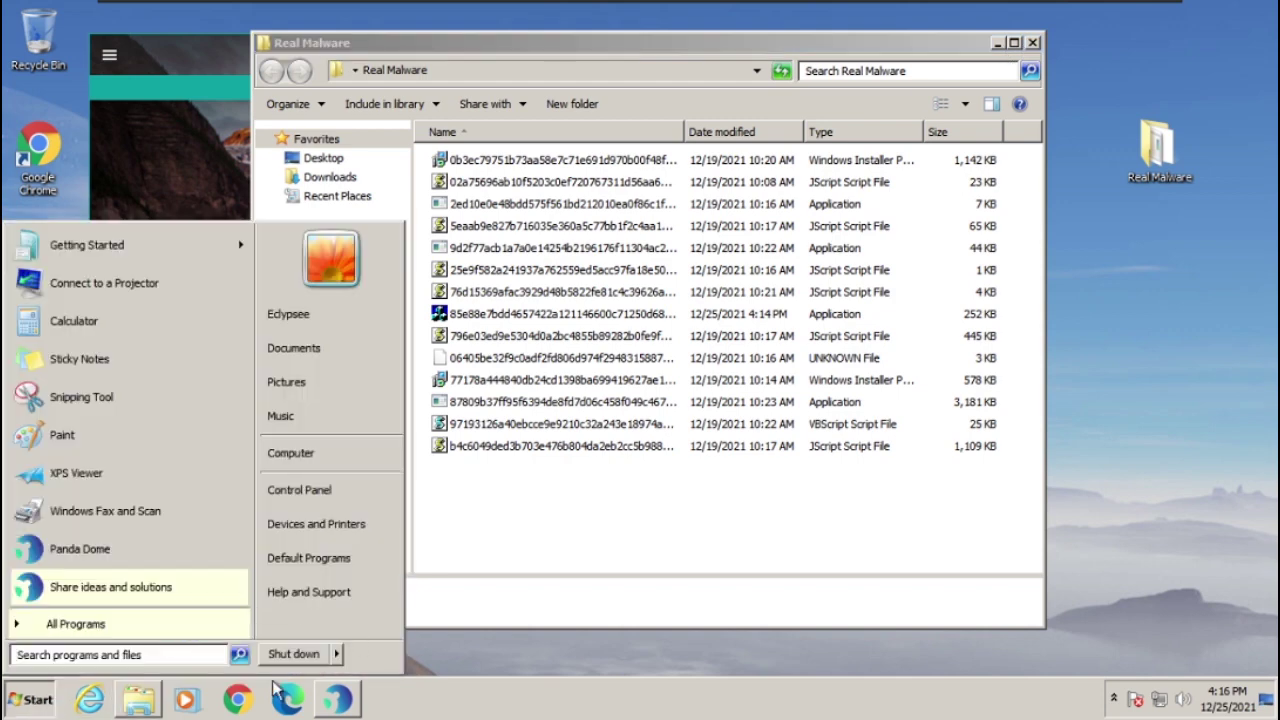
click(68, 350)
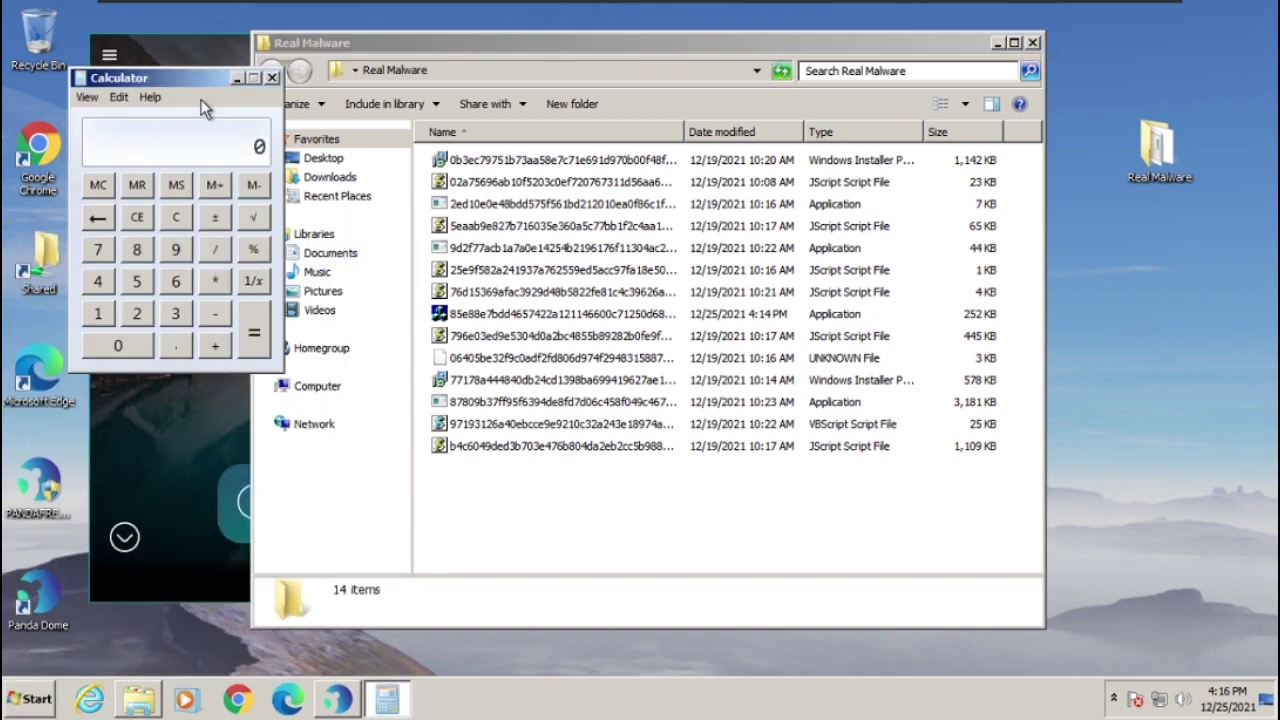
drag(159, 80, 135, 81)
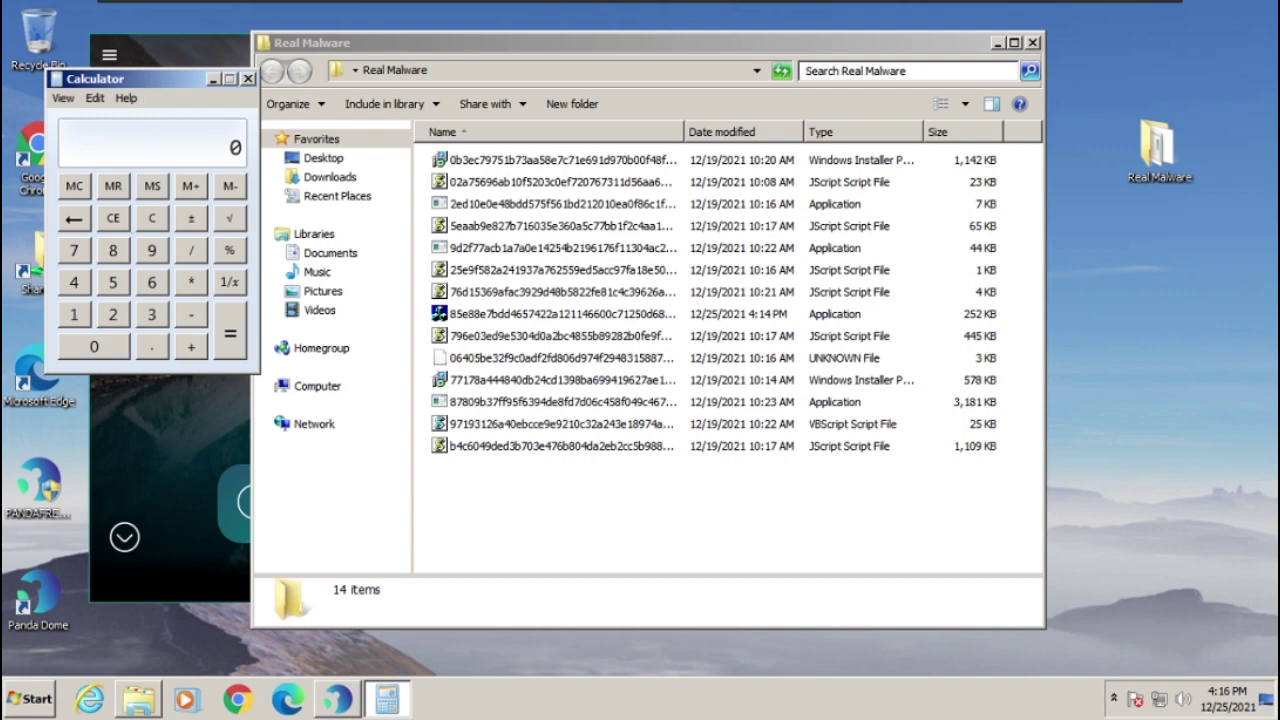
Step: Compute (94 − 14) ÷ 94 = 0.851063829787234
click(155, 255)
click(82, 285)
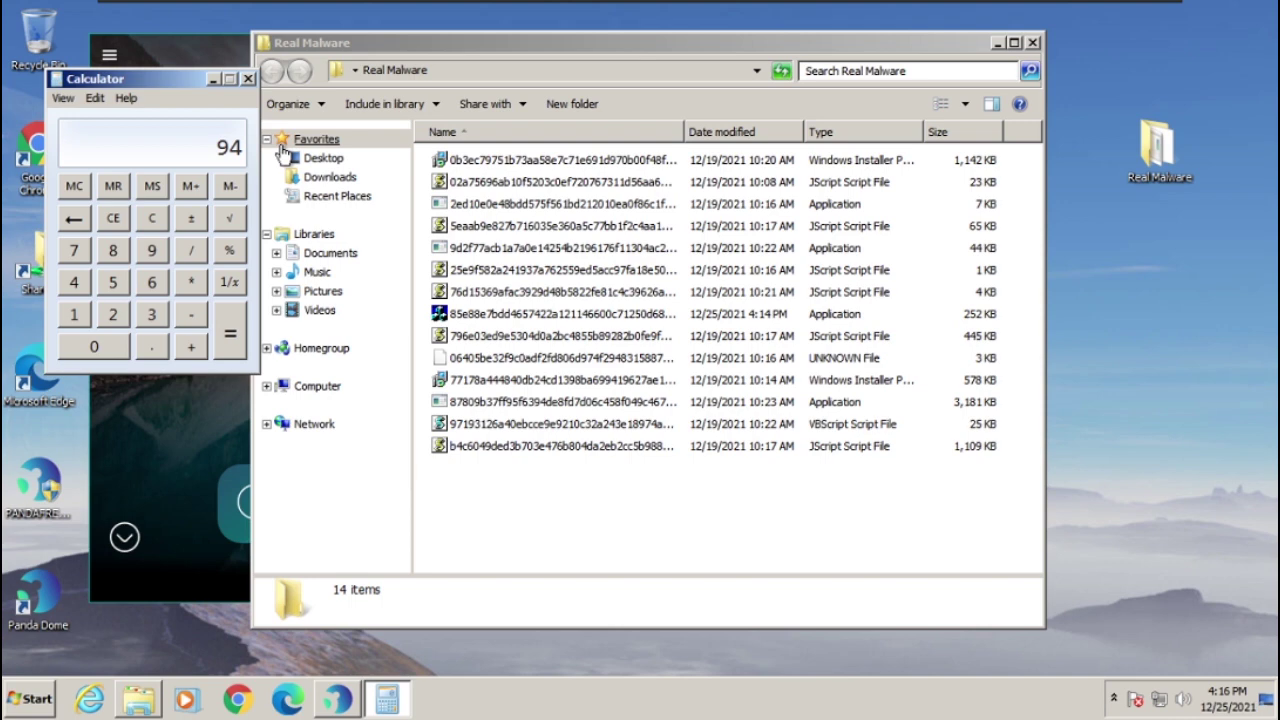
text(-14)
key(Return)
text(/94)
key(Return)
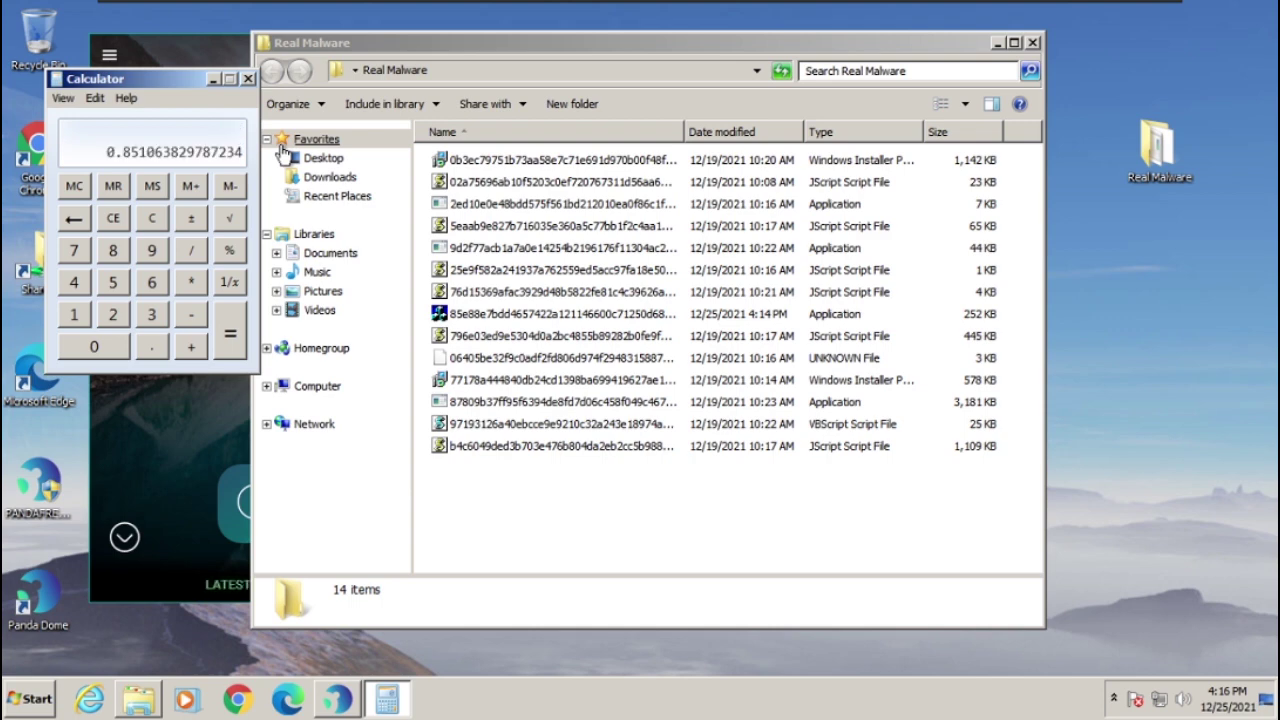
Step: Close Calculator and bring Panda Dome forward, moving it left
click(248, 78)
drag(576, 48, 882, 50)
drag(397, 48, 310, 50)
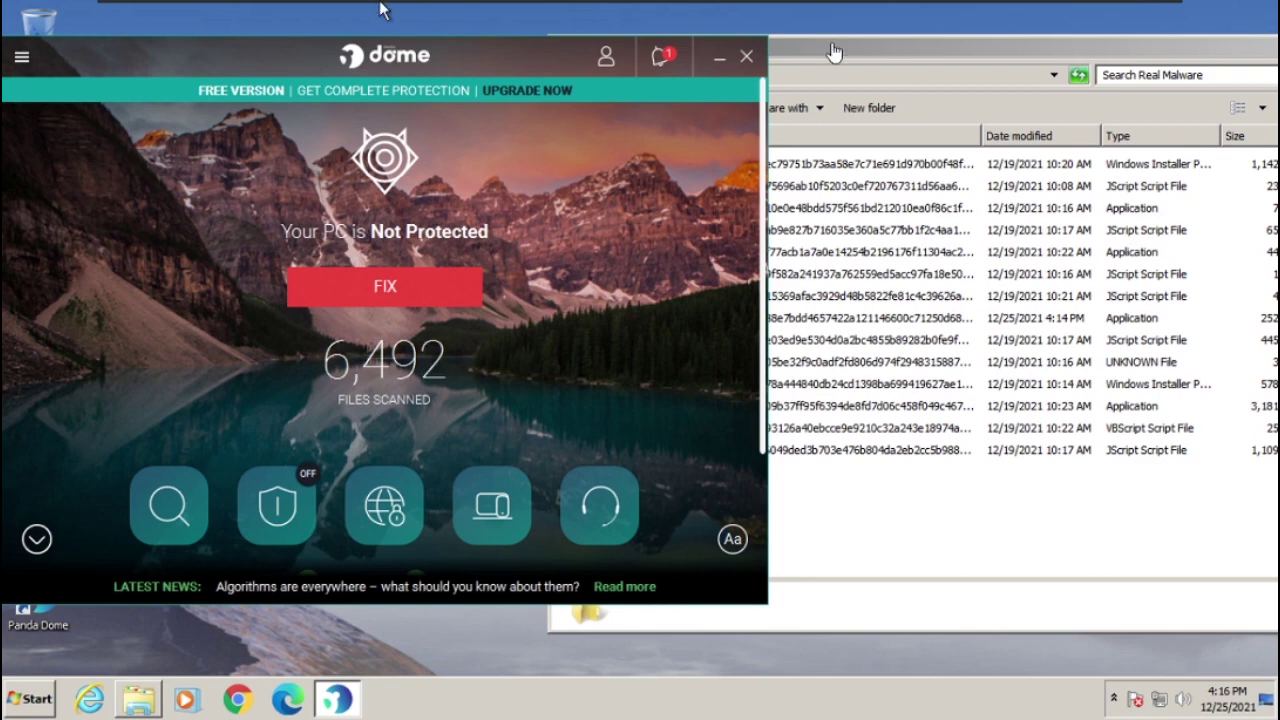
Step: Change the UNKNOWN-type 06405be32f9c… file's extension to .exe, accepting the warning
click(905, 52)
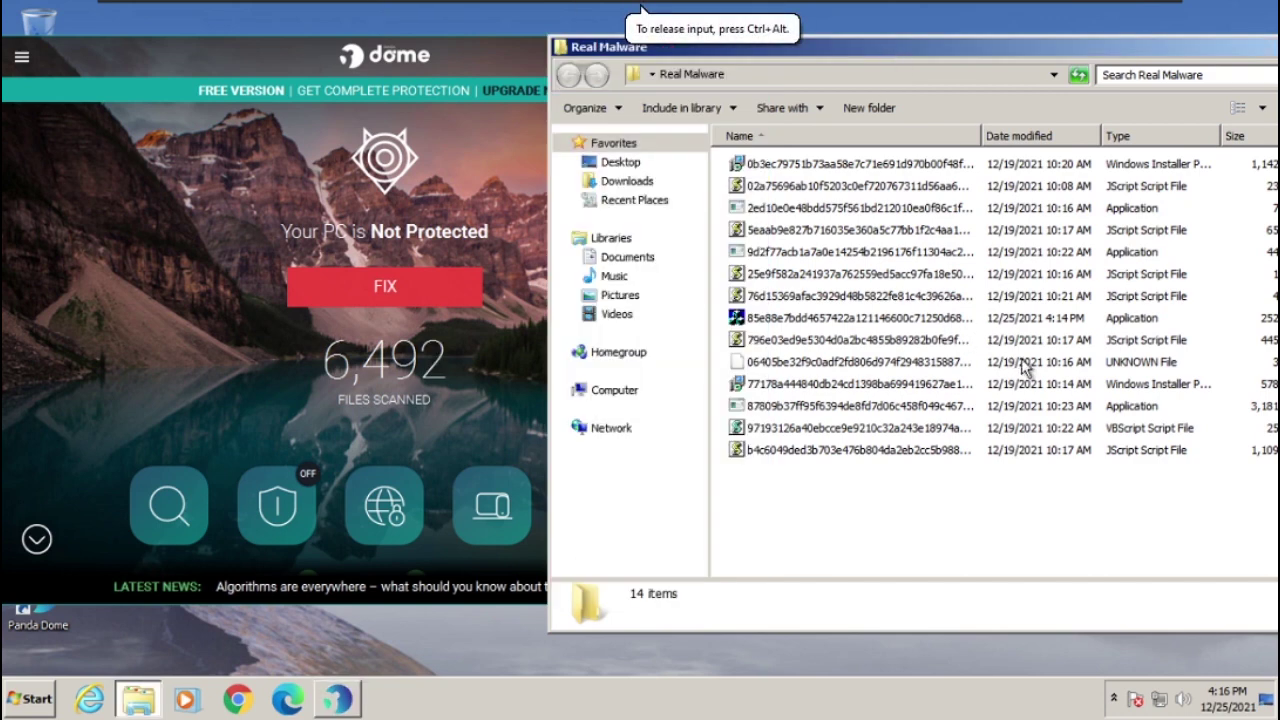
right_click(962, 362)
click(845, 624)
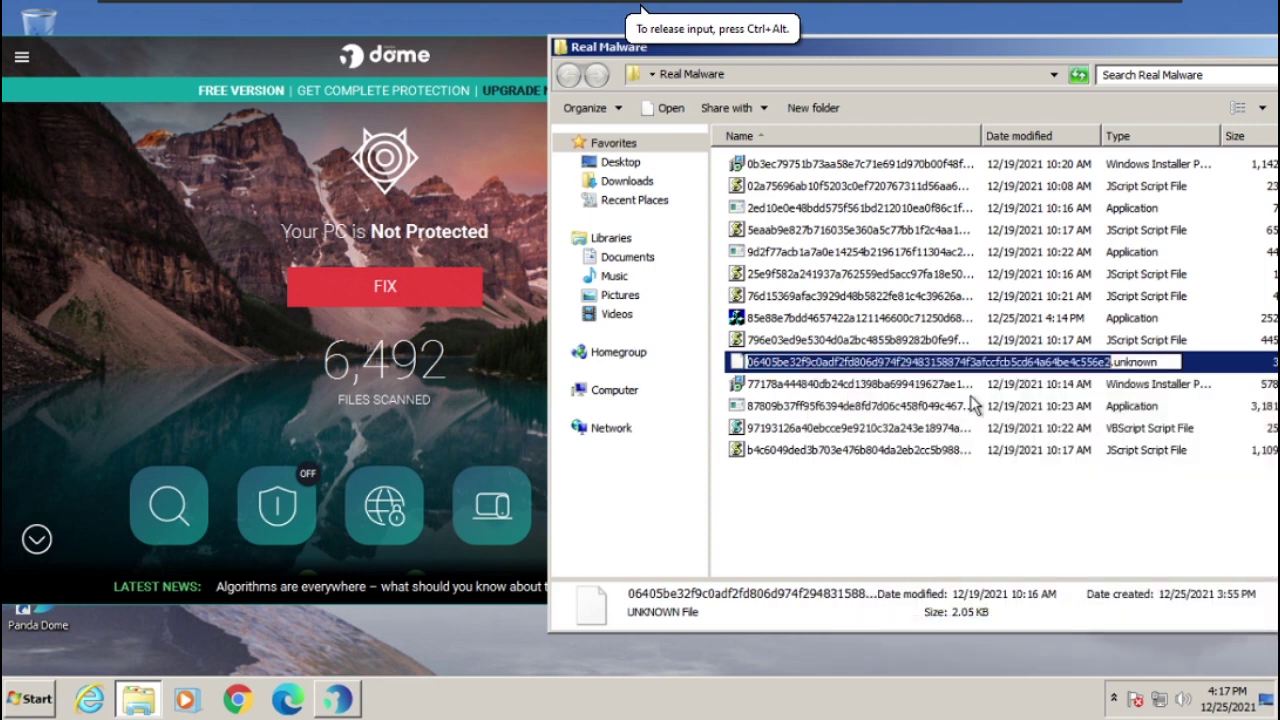
click(1172, 362)
key(BackSpace)
key(BackSpace)
key(BackSpace)
key(BackSpace)
key(BackSpace)
key(BackSpace)
key(BackSpace)
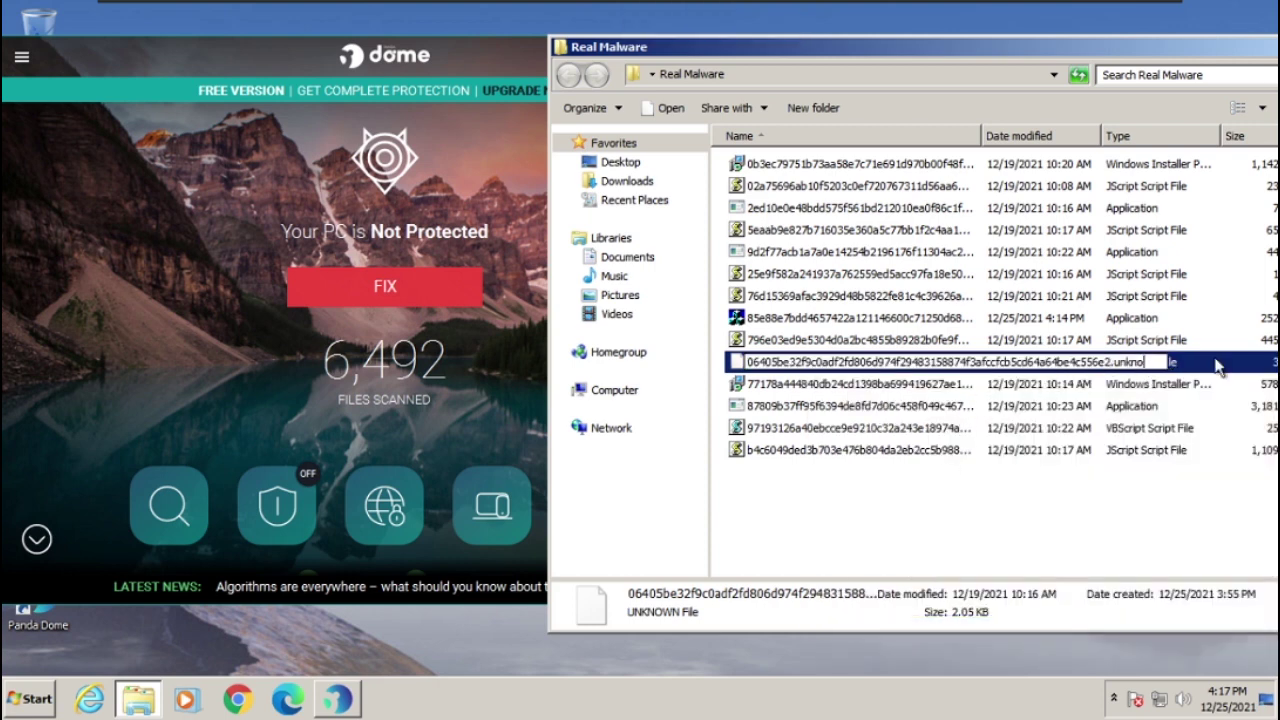
text(exe)
key(Return)
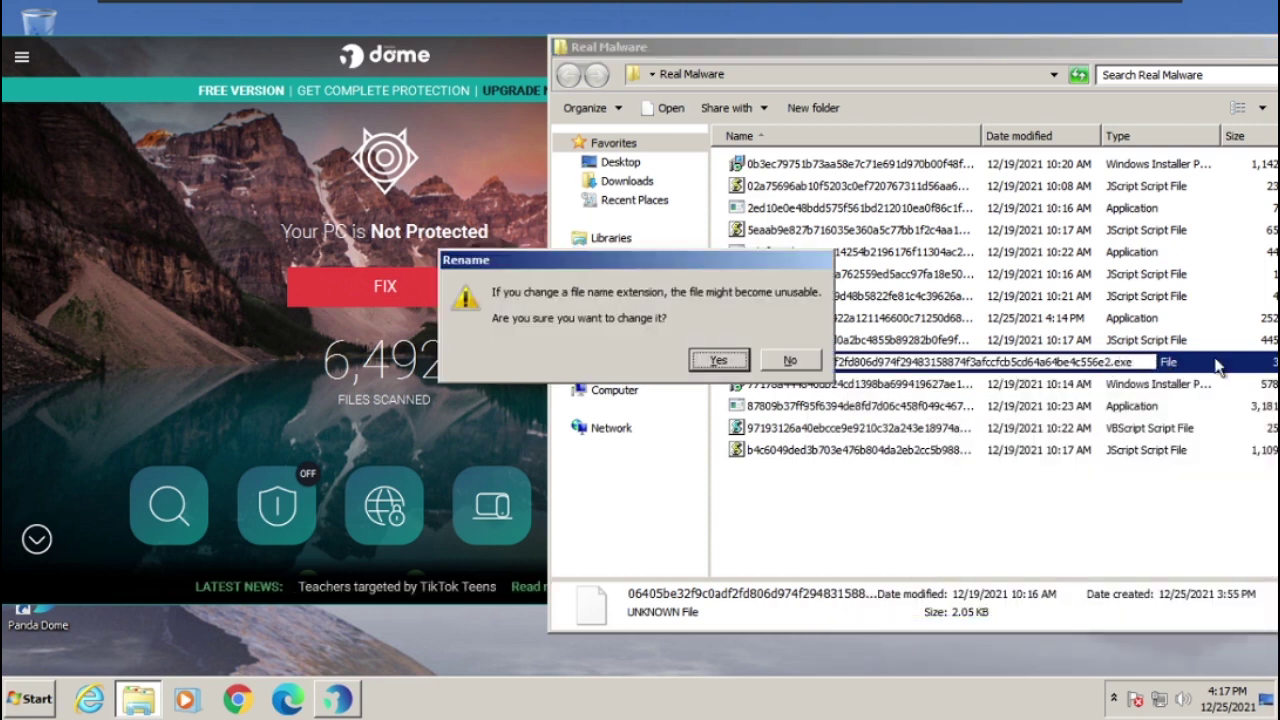
key(Return)
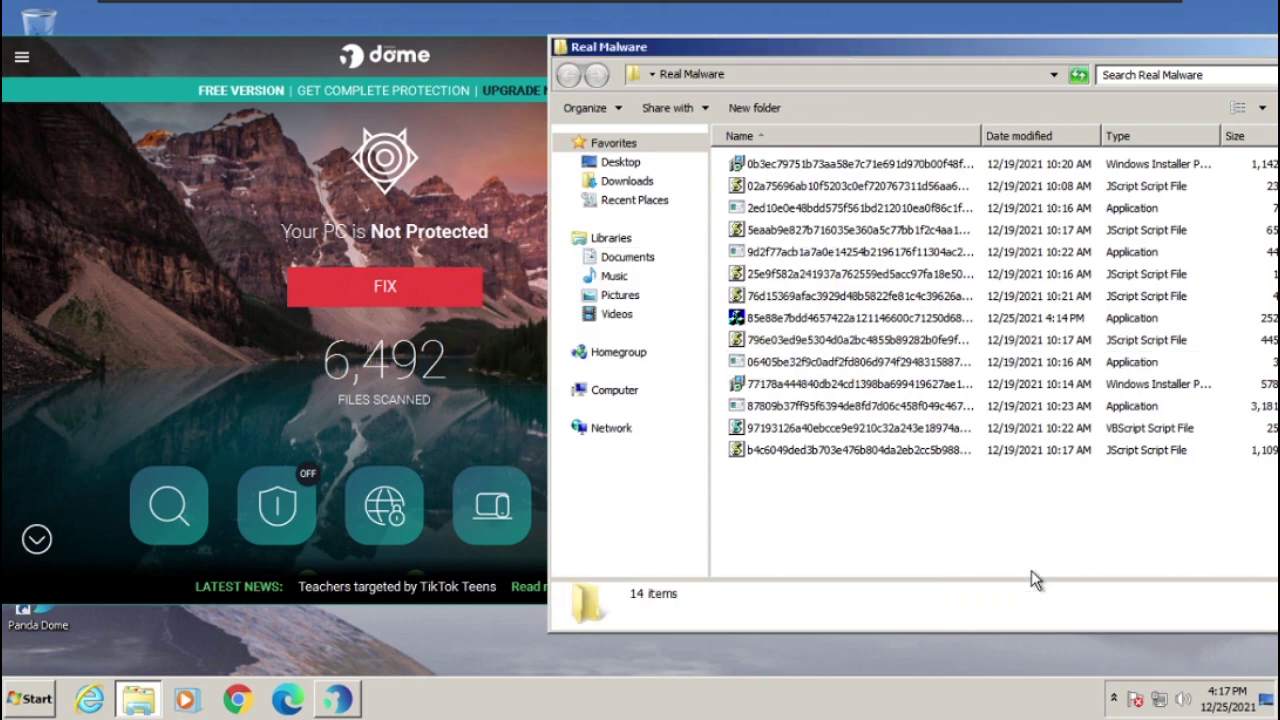
click(1031, 571)
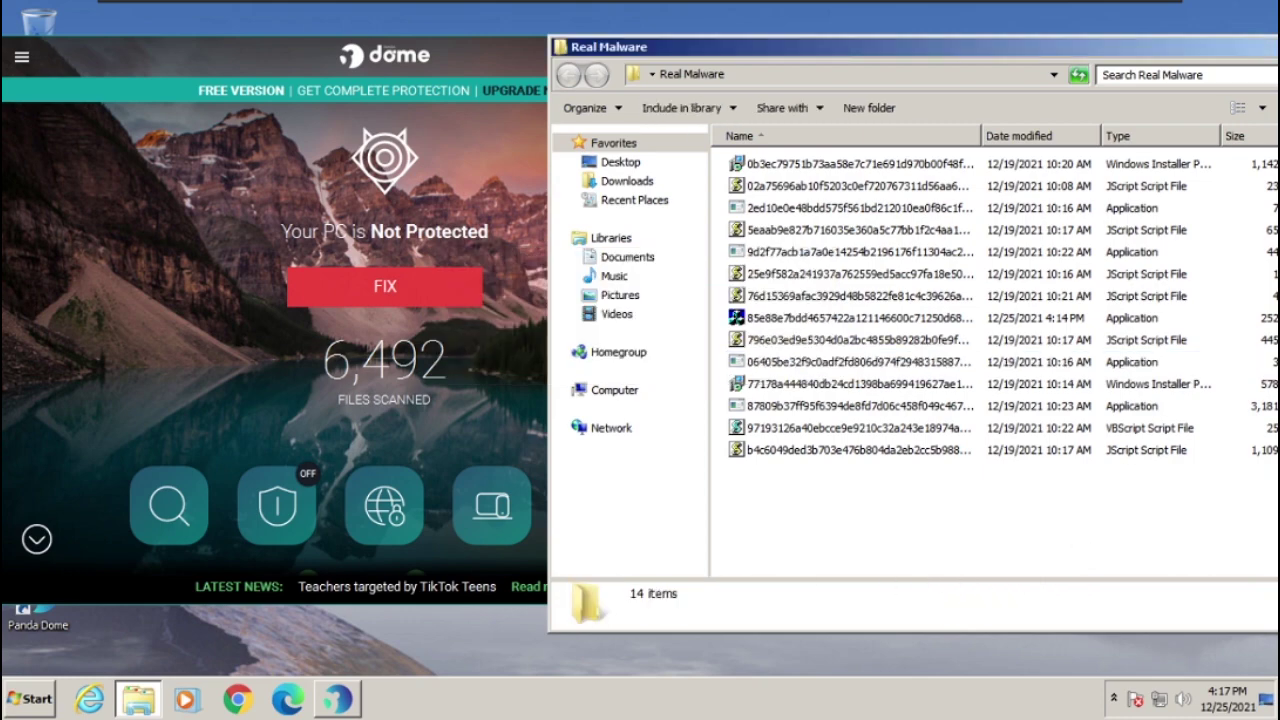
drag(1124, 54, 1205, 51)
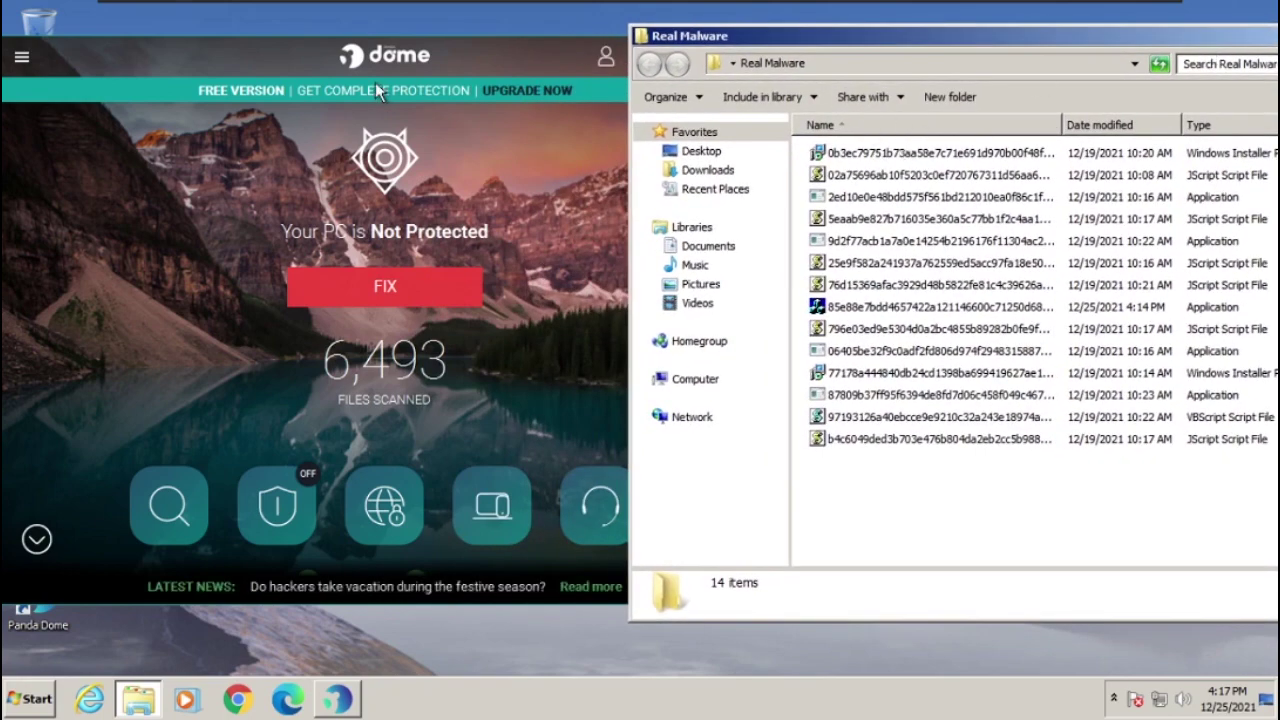
Step: Open Process Monitor: 69 processes executed, 8 accessing the Internet, 0 medium/high threats
click(512, 51)
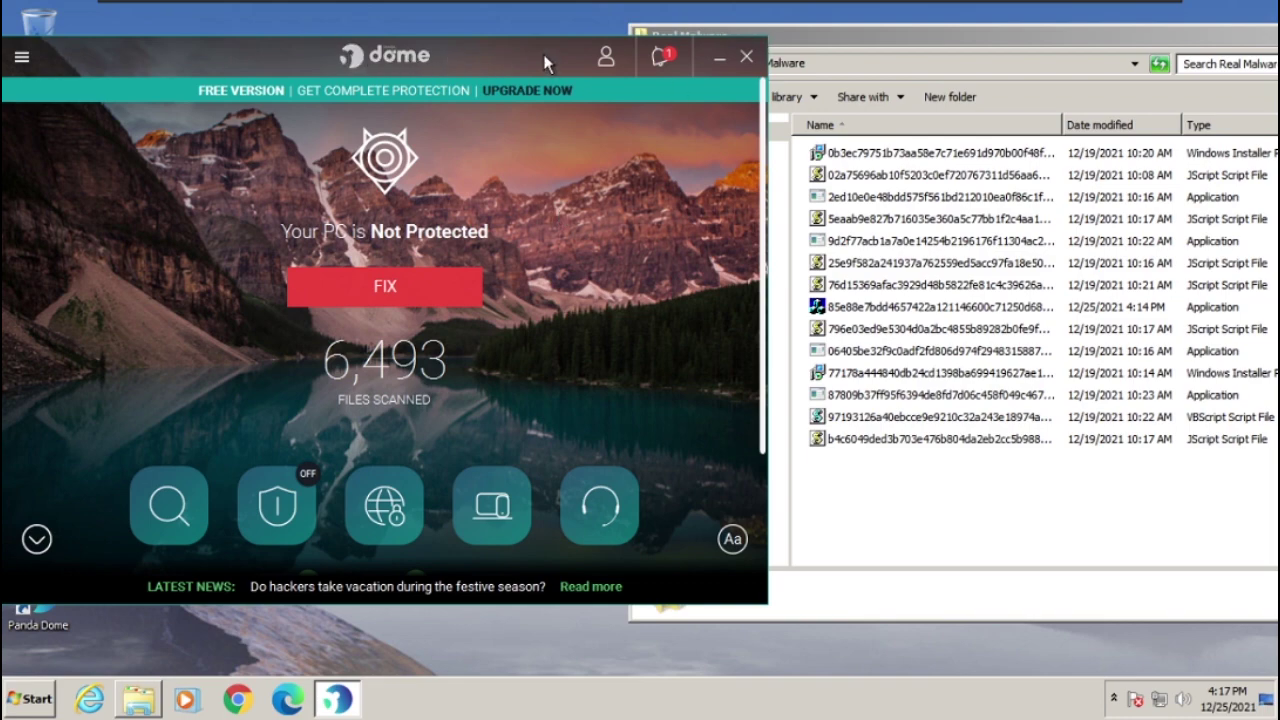
mouse_move(495, 60)
mouse_down()
mouse_move(423, 67)
mouse_move(715, 66)
mouse_move(594, 36)
mouse_move(493, 57)
mouse_up()
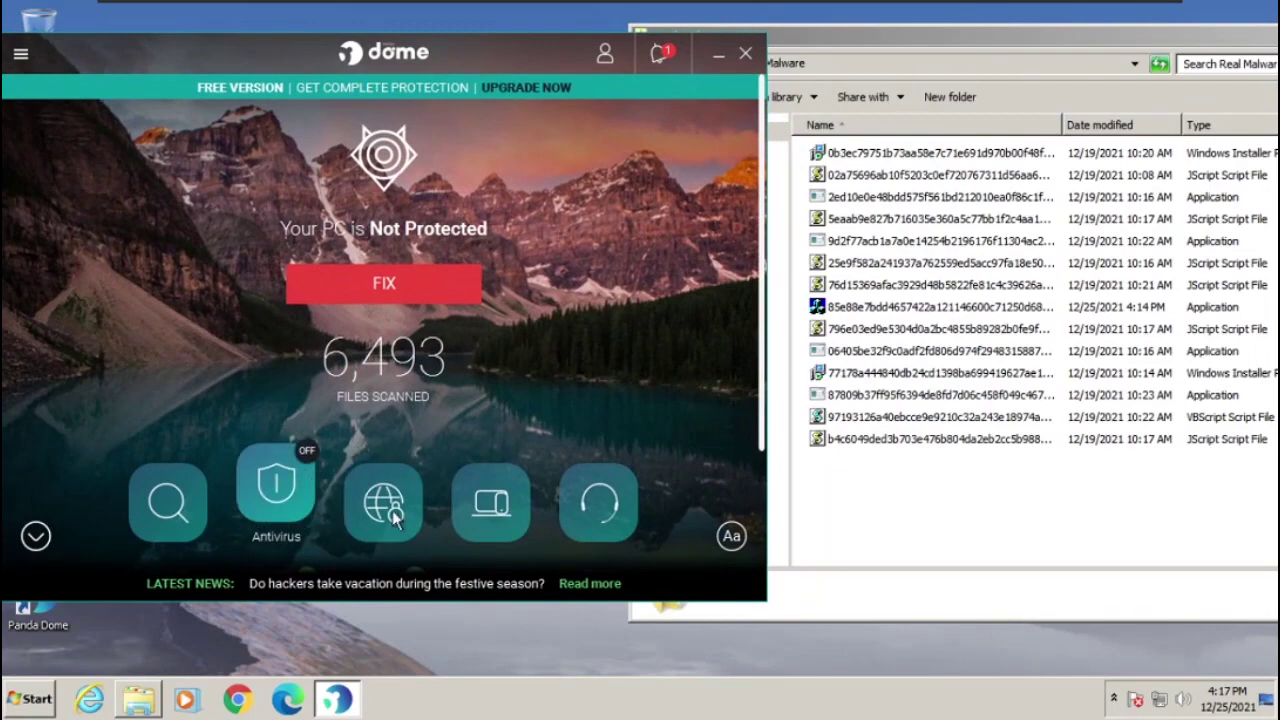
scroll(451, 366, down, 2)
click(376, 486)
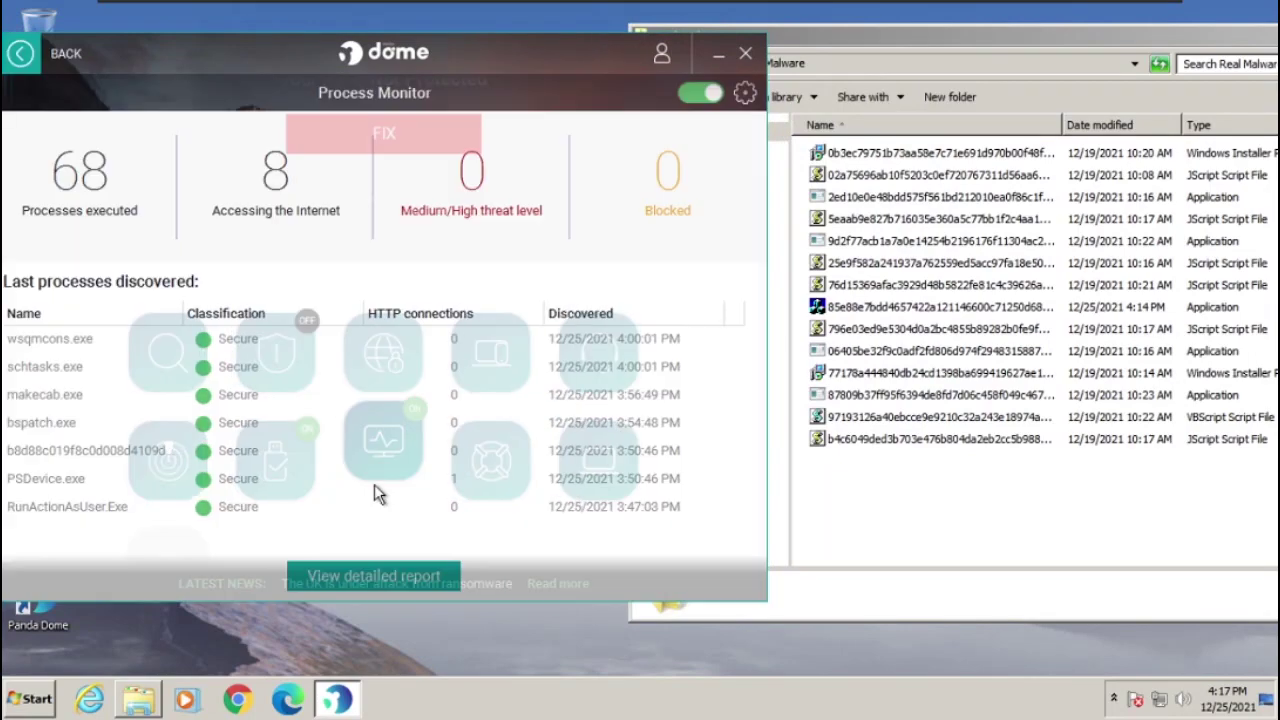
click(907, 40)
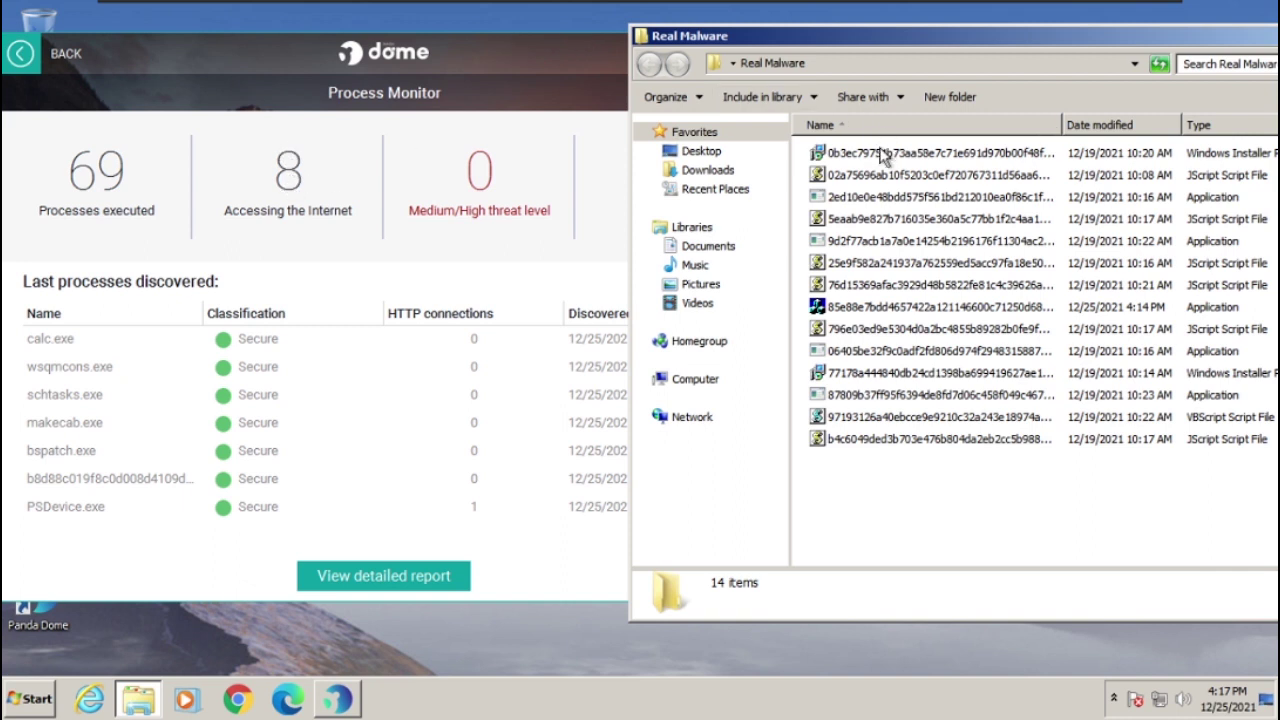
mouse_move(880, 156)
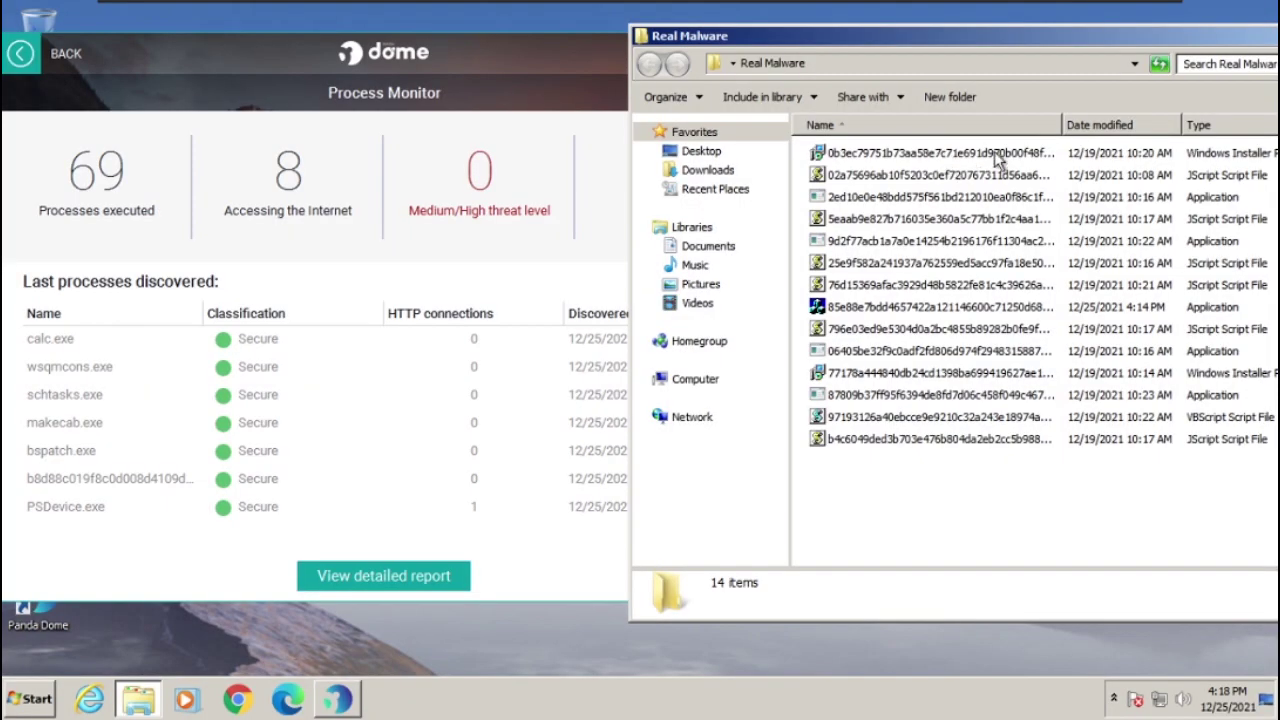
mouse_move(997, 160)
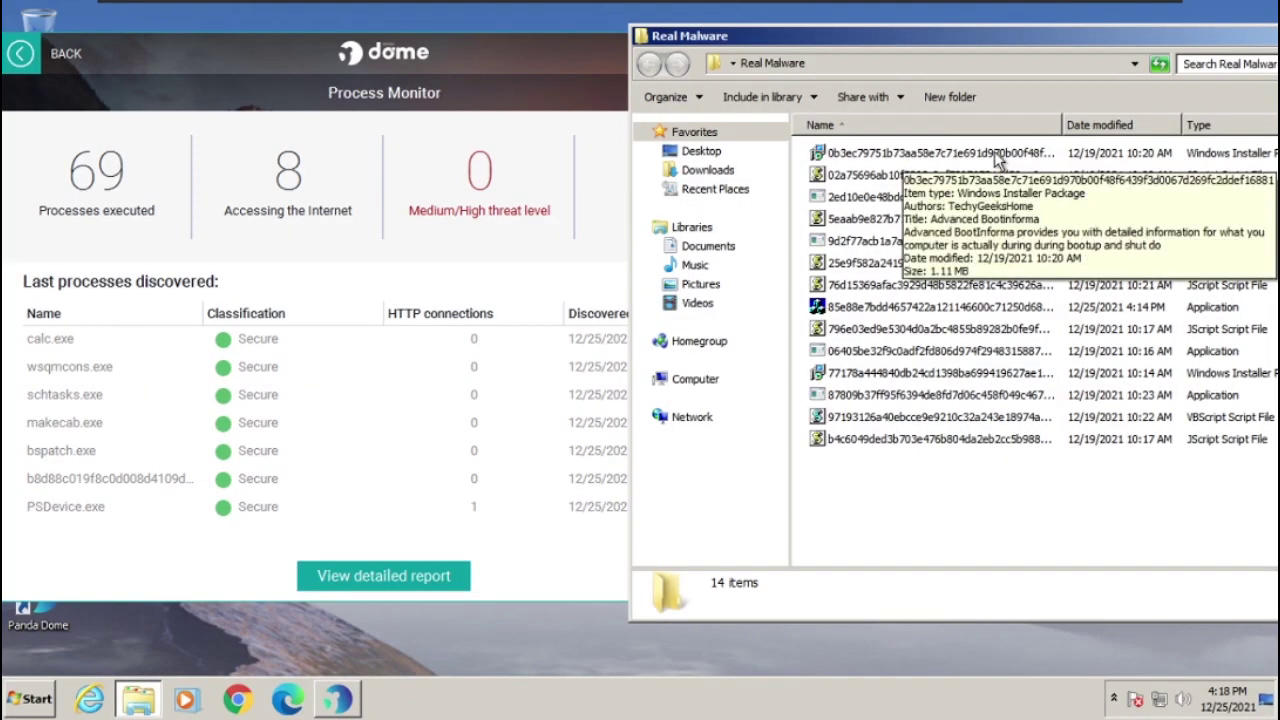
Step: Run the Advanced Bootinforma .msi and install it for Just me into Program Files (x86)
double_click(995, 155)
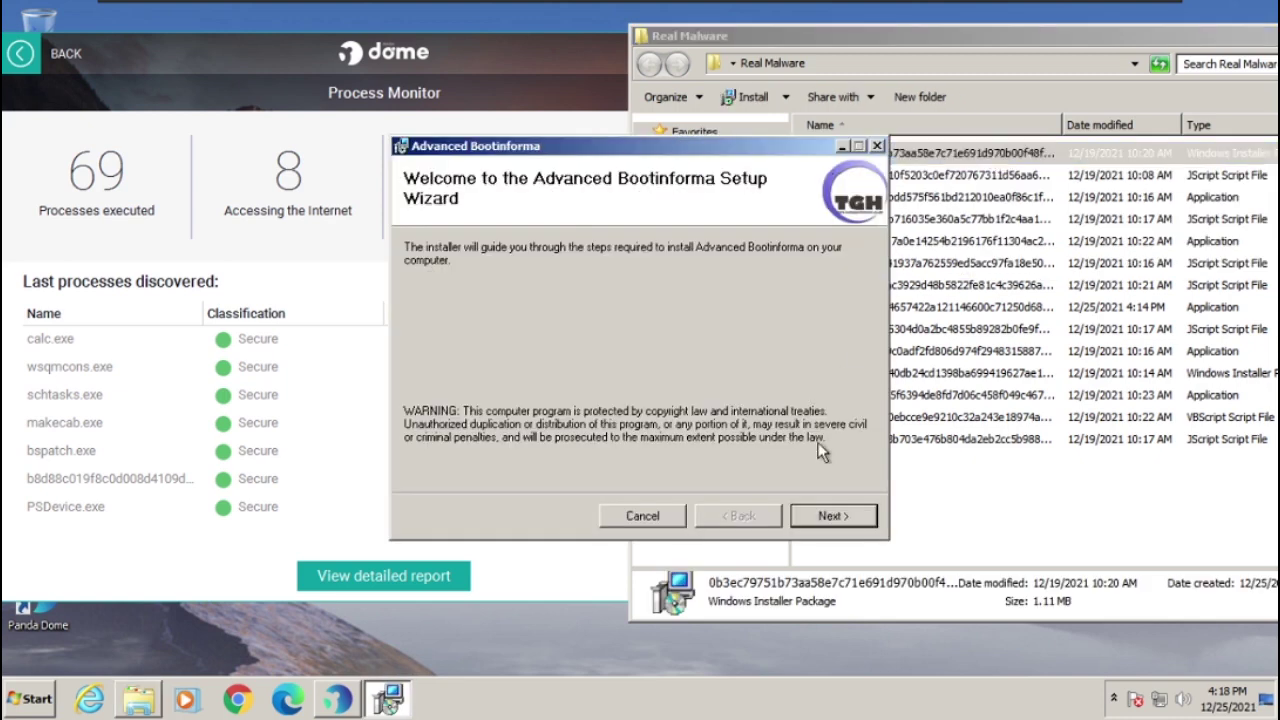
click(829, 516)
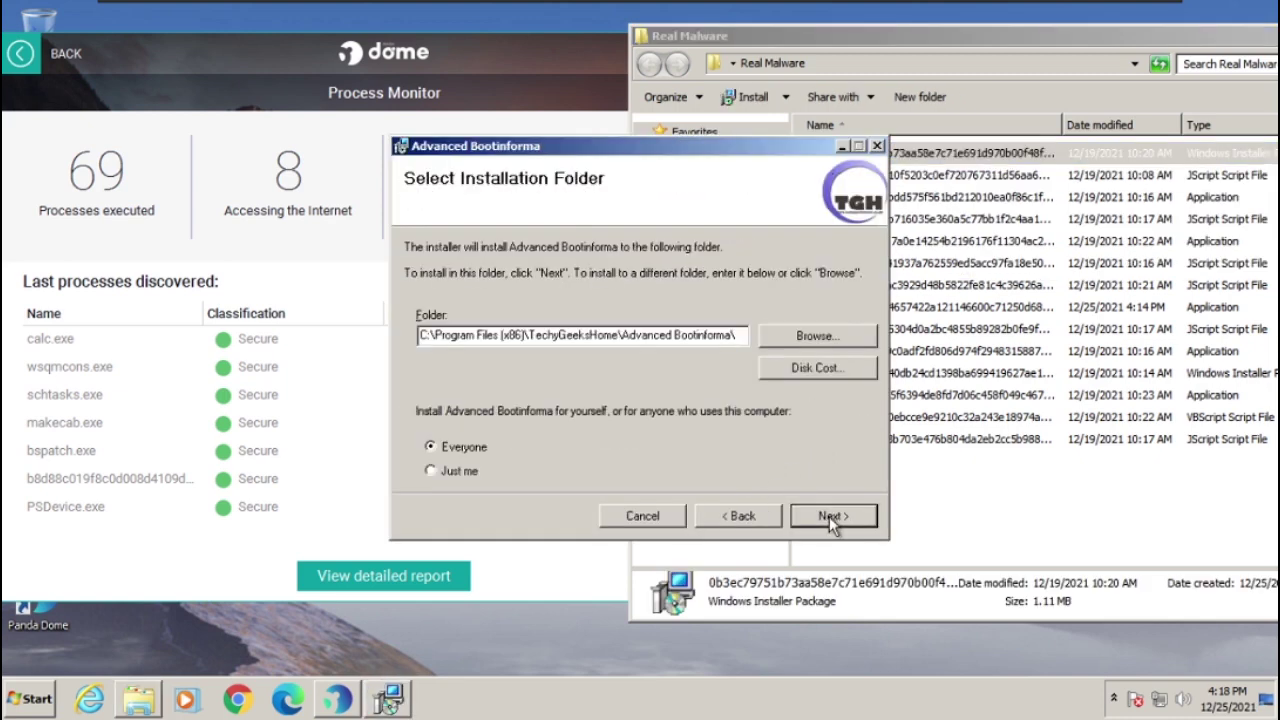
click(829, 516)
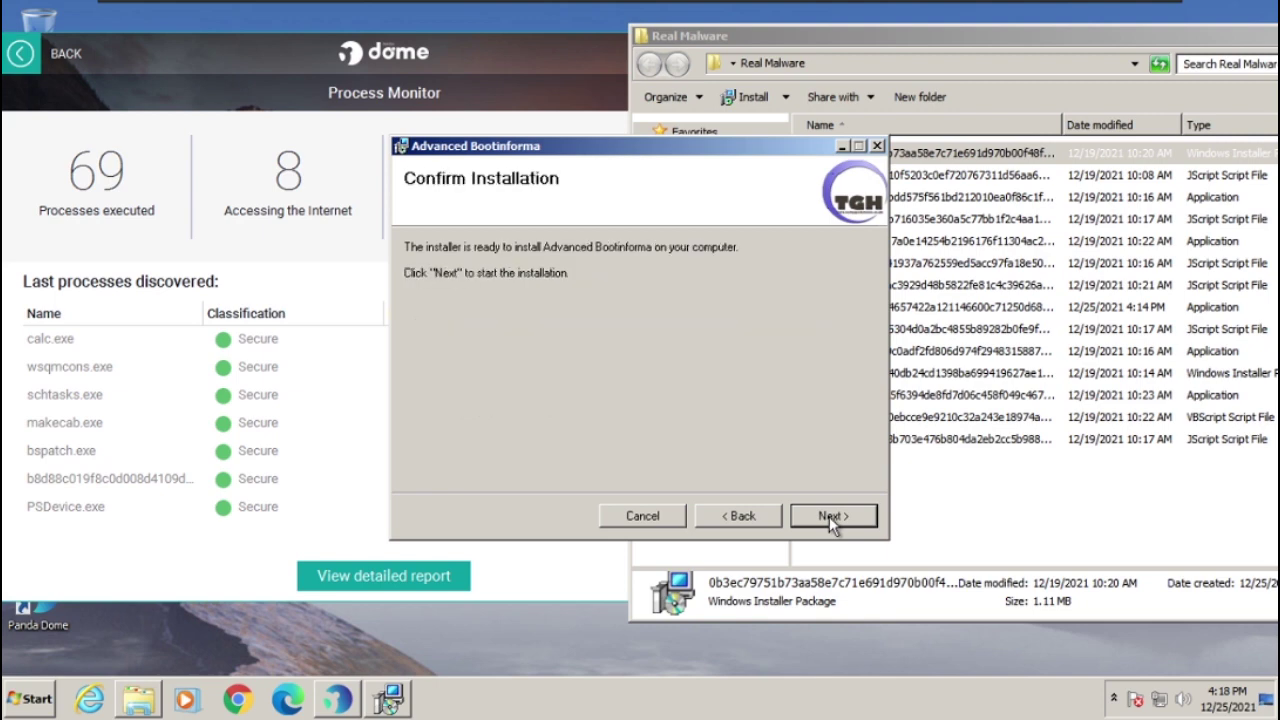
click(757, 516)
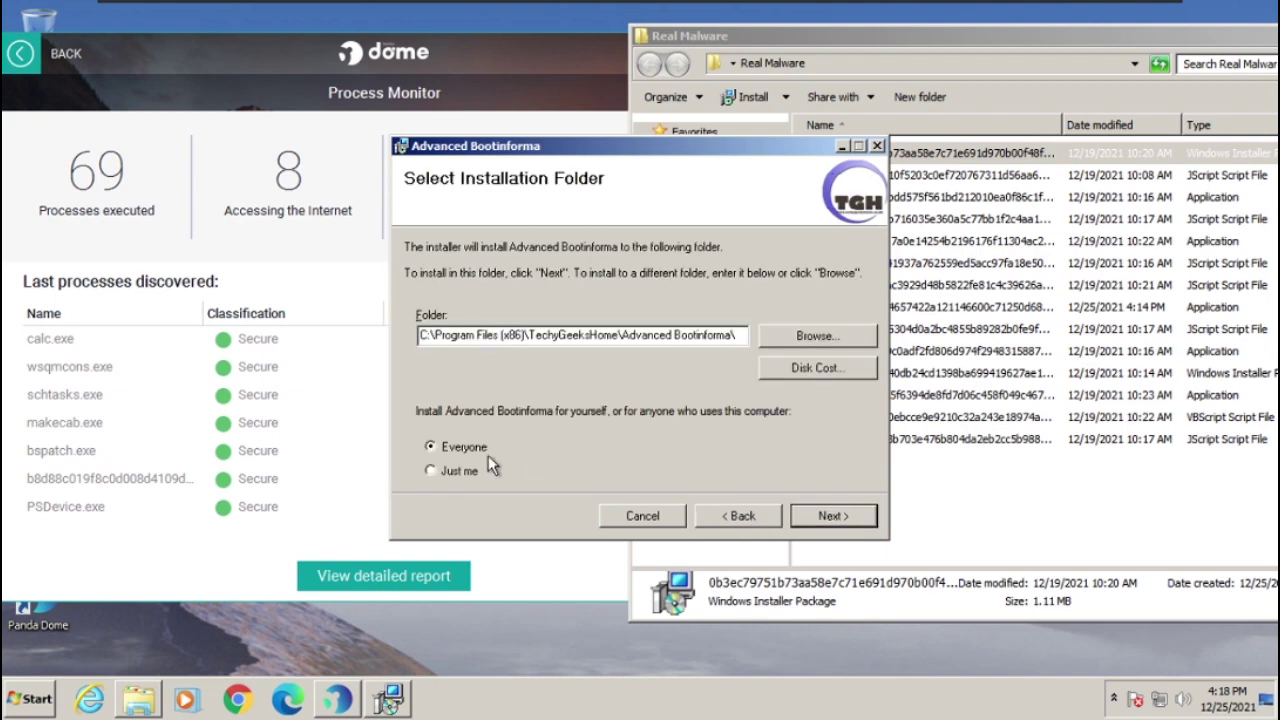
click(840, 516)
click(840, 516)
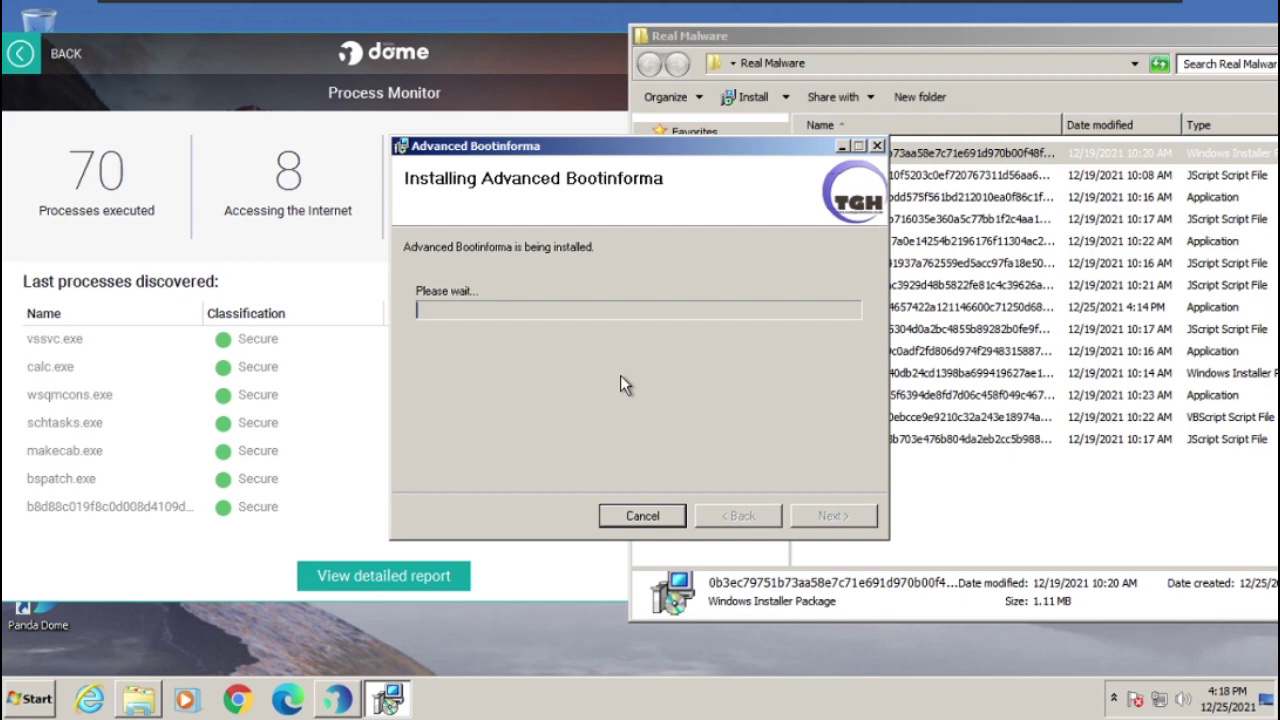
drag(790, 150, 1167, 263)
Step: View the detailed report of one executed process in Process Monitor
click(545, 408)
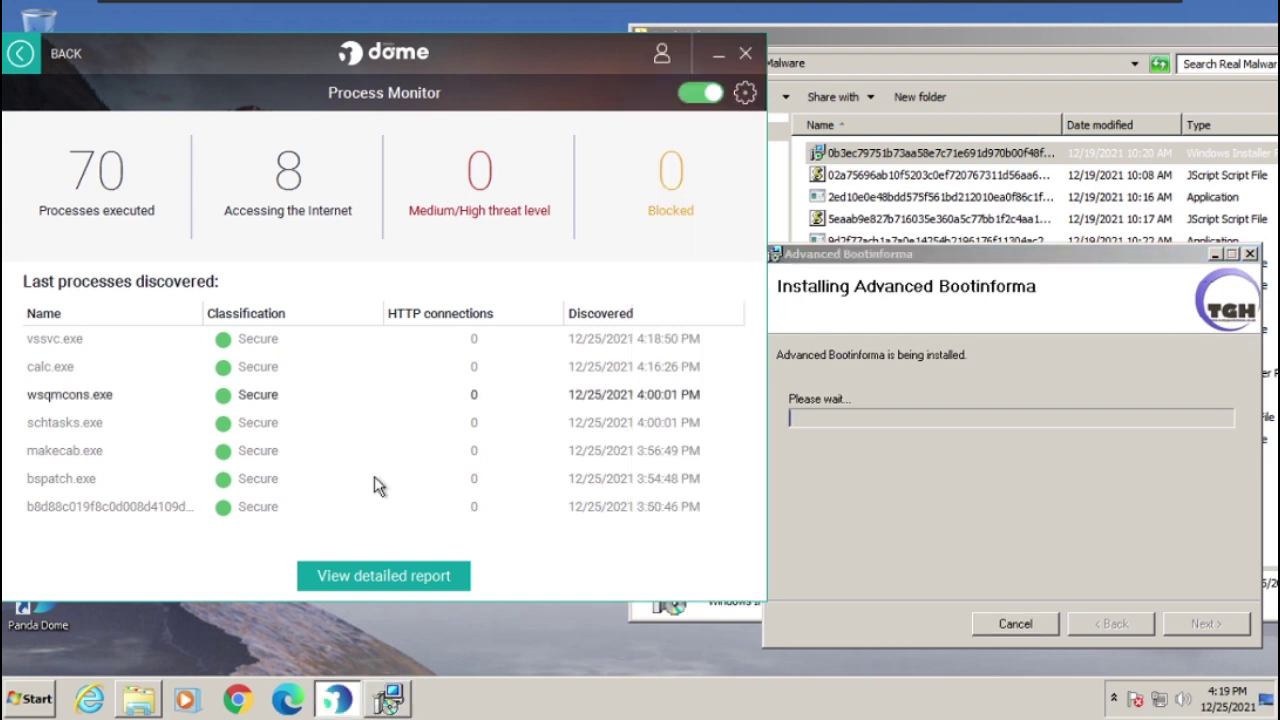
click(157, 503)
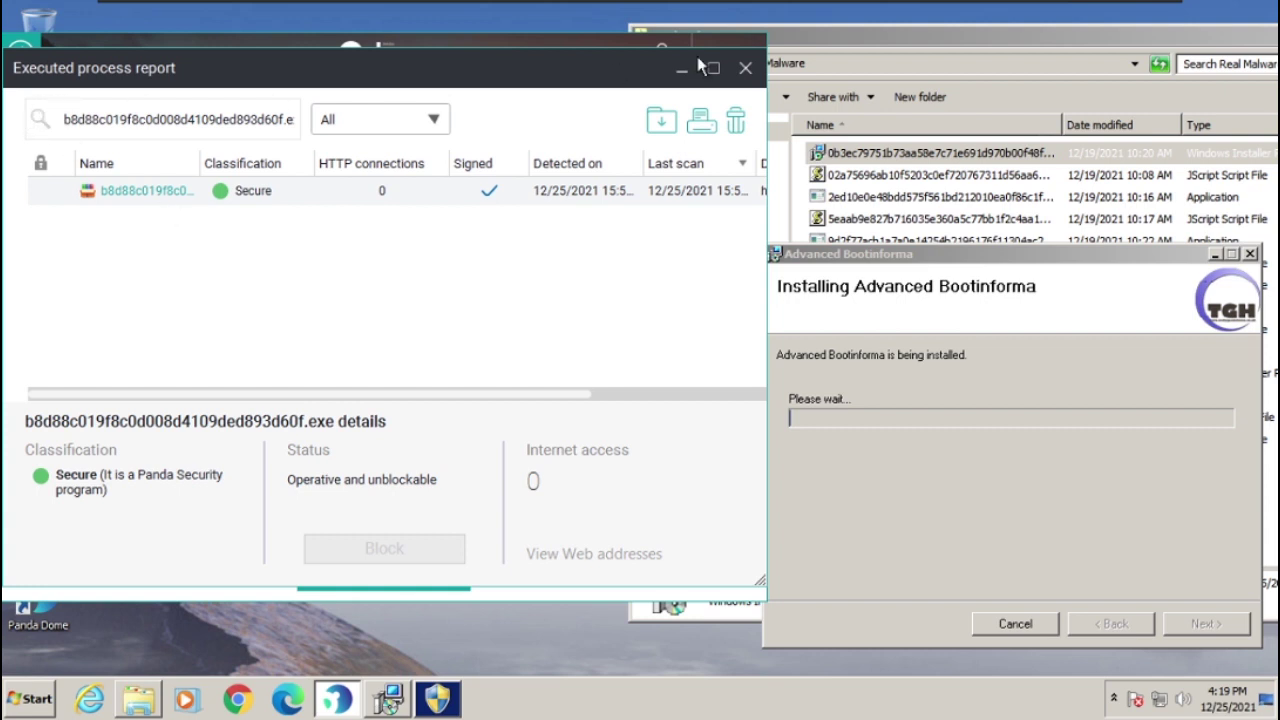
click(745, 68)
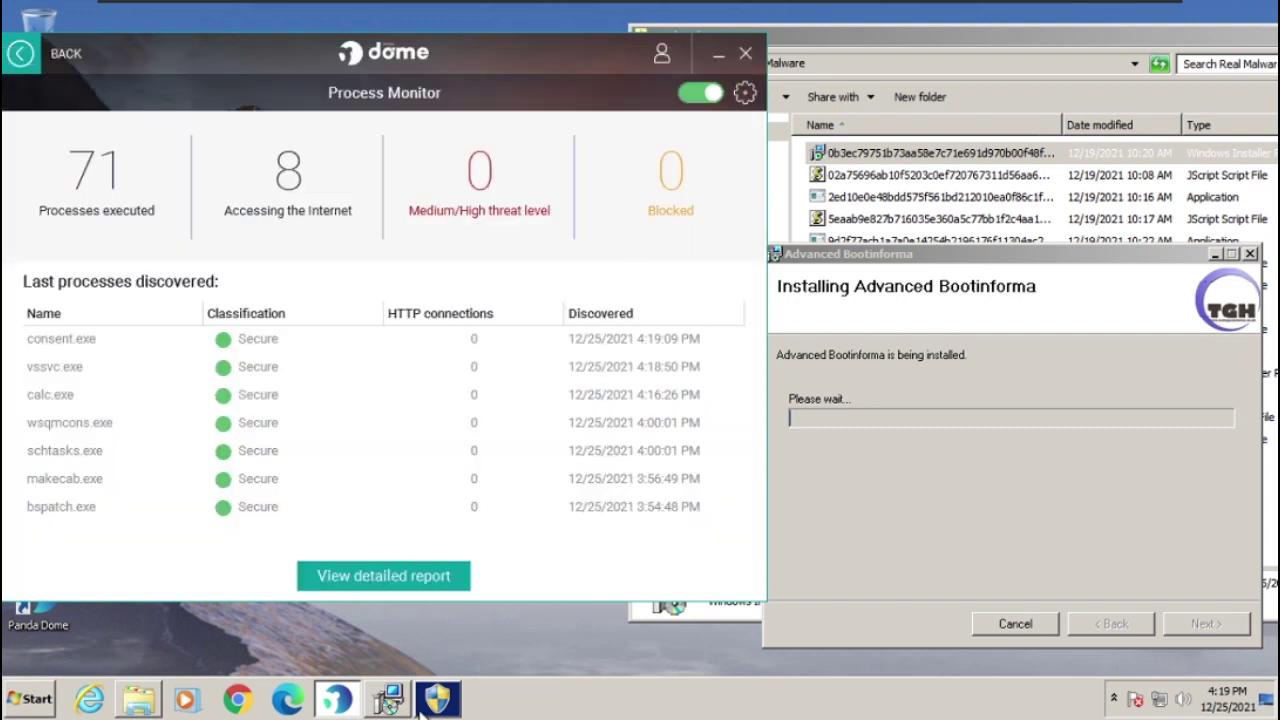
Step: Allow the installer's permission prompt so it finishes, and close Internet Explorer
click(420, 706)
click(1067, 482)
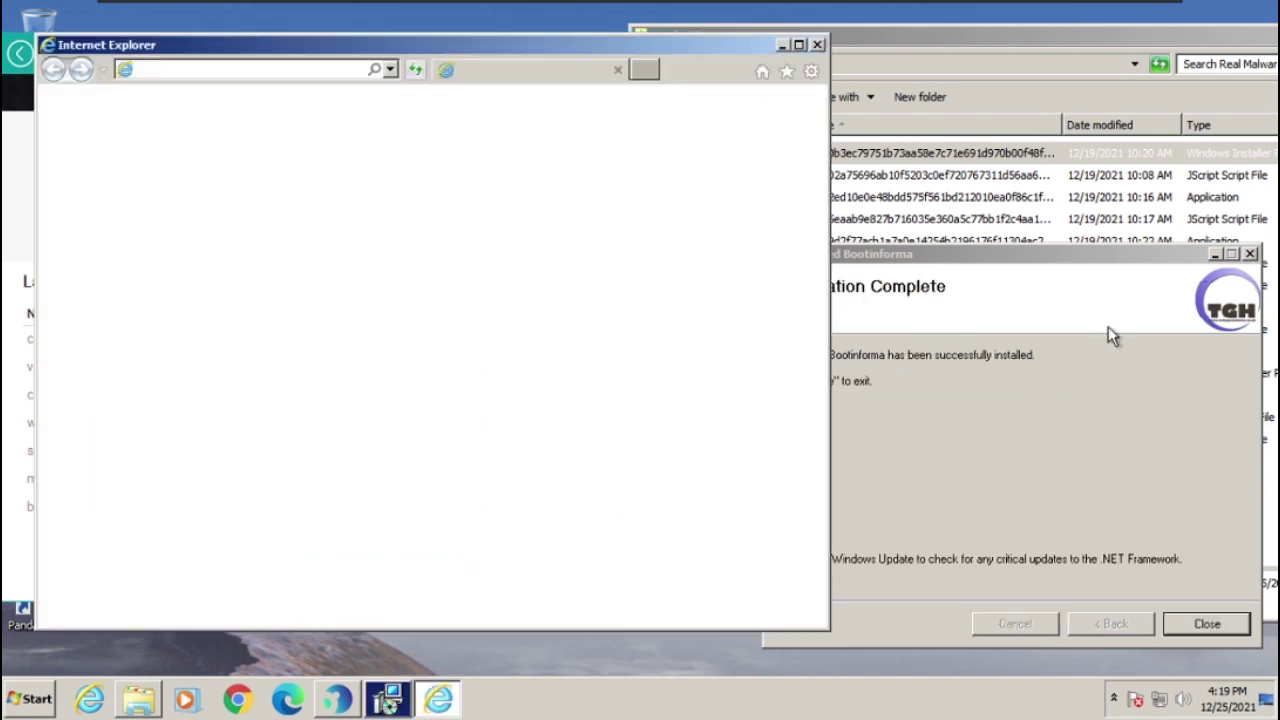
click(816, 45)
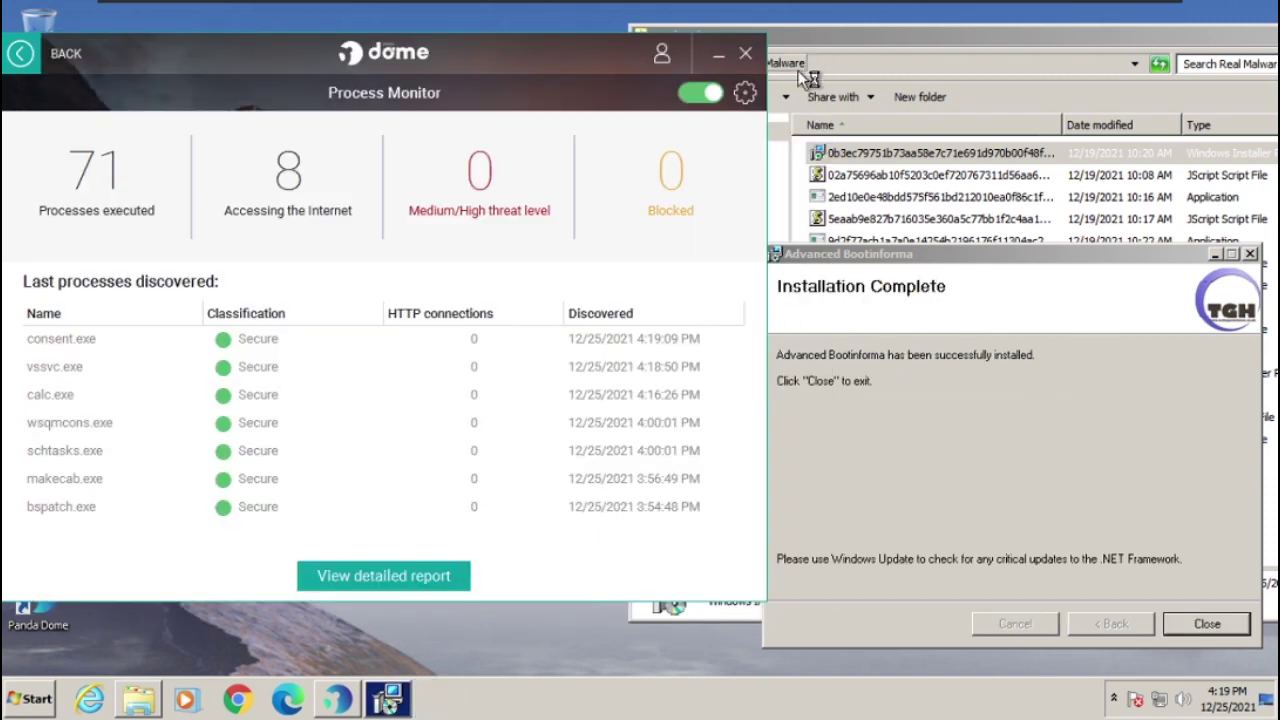
click(920, 262)
Step: Close the finished installer and run the first JScript sample from Real Malware
click(1206, 623)
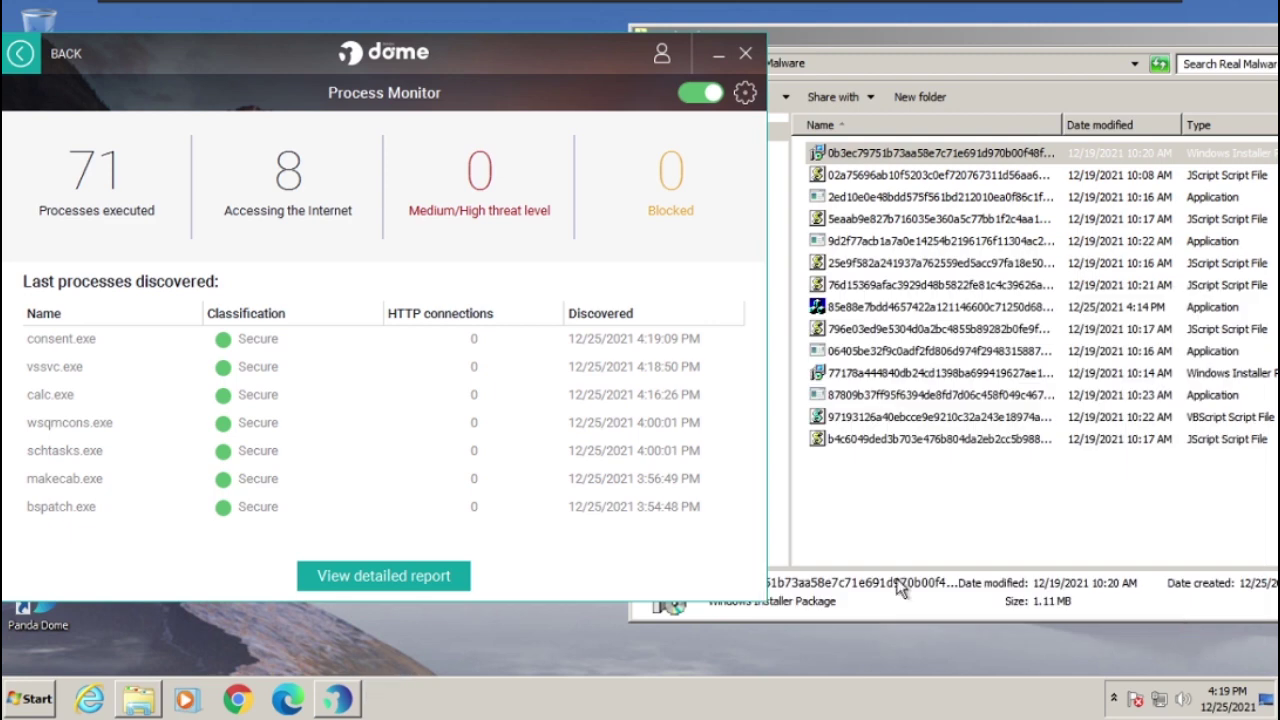
mouse_move(600, 66)
mouse_down()
mouse_move(680, 60)
mouse_move(957, 213)
mouse_move(587, 66)
mouse_up()
click(30, 703)
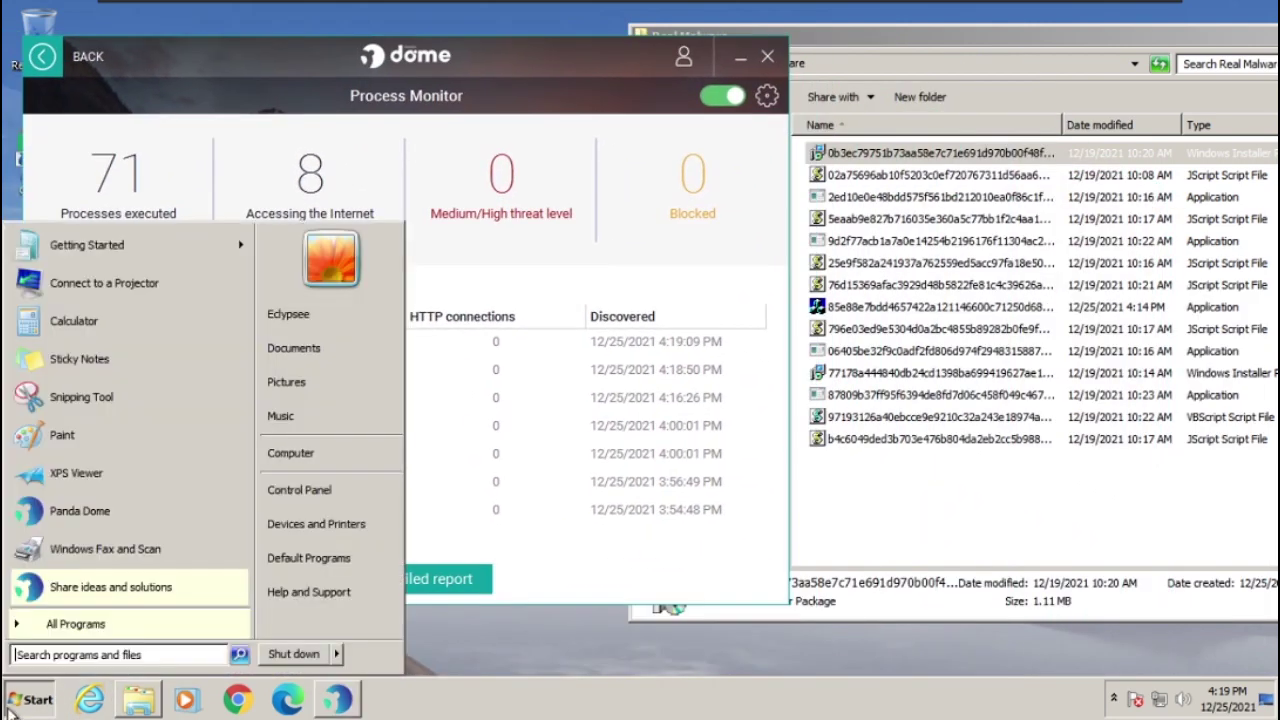
click(35, 703)
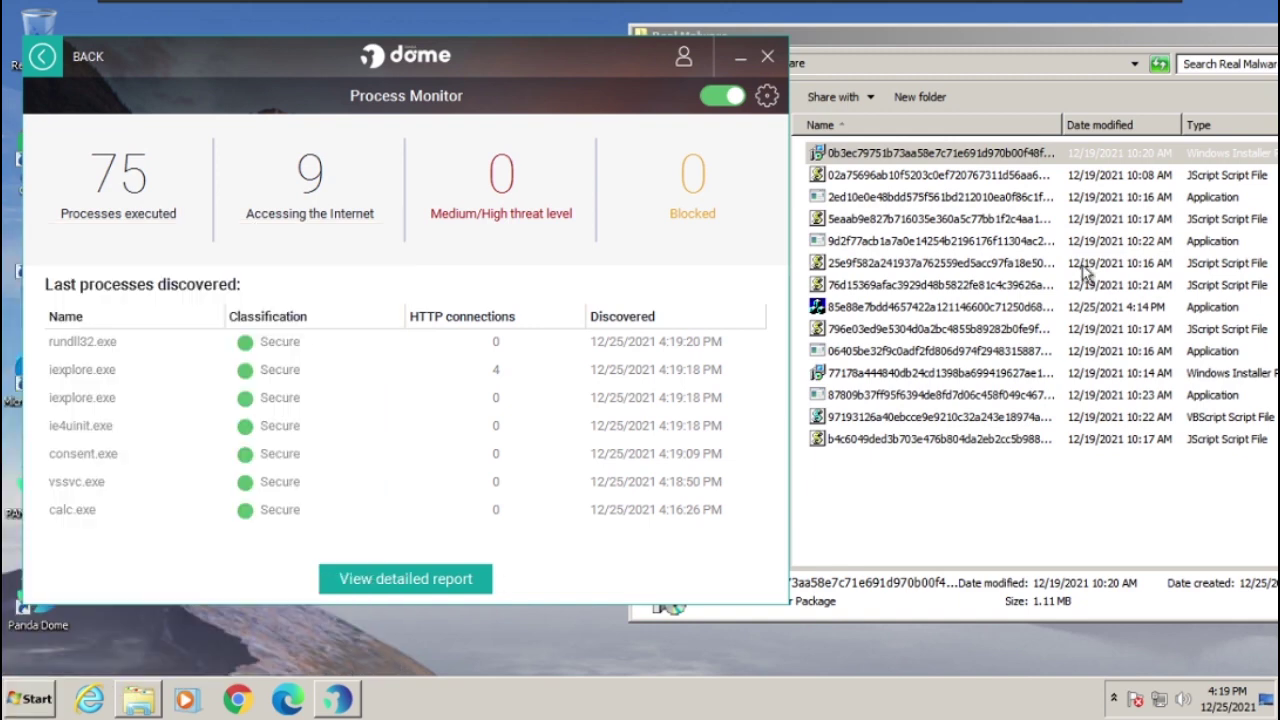
click(932, 178)
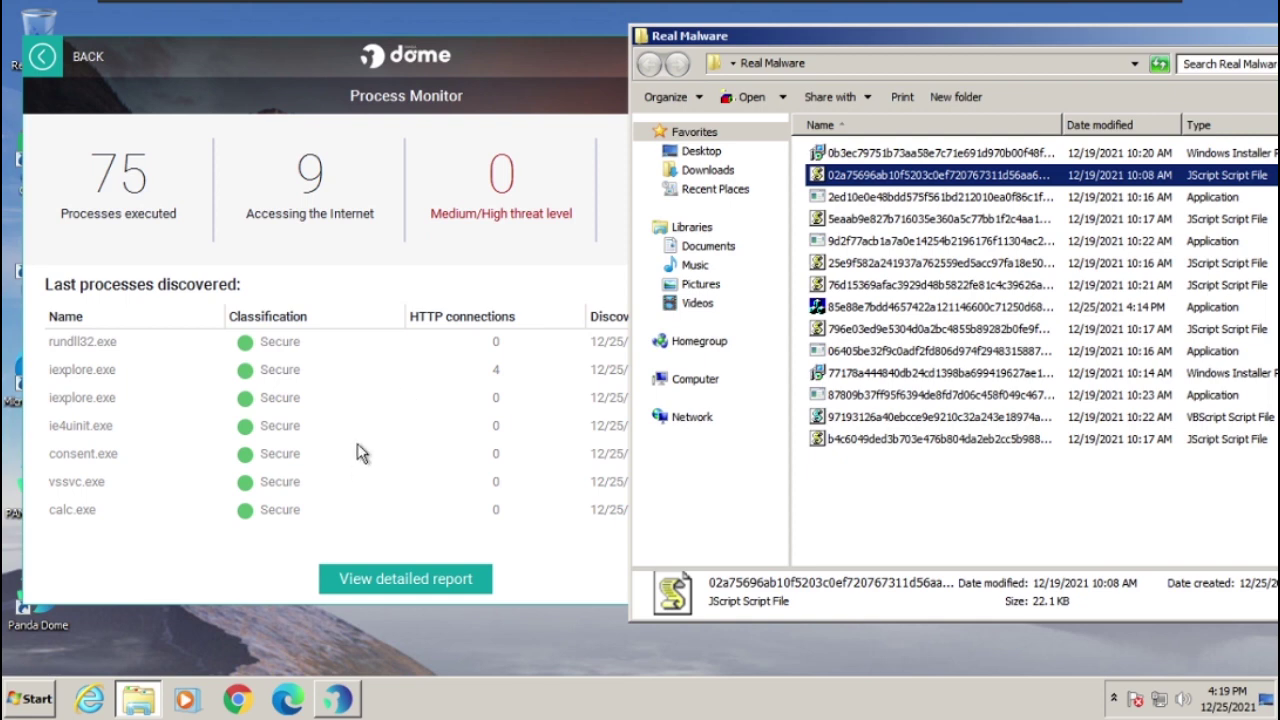
click(304, 574)
Step: Open Task Manager to see the two running wscript.exe processes
right_click(700, 698)
click(762, 664)
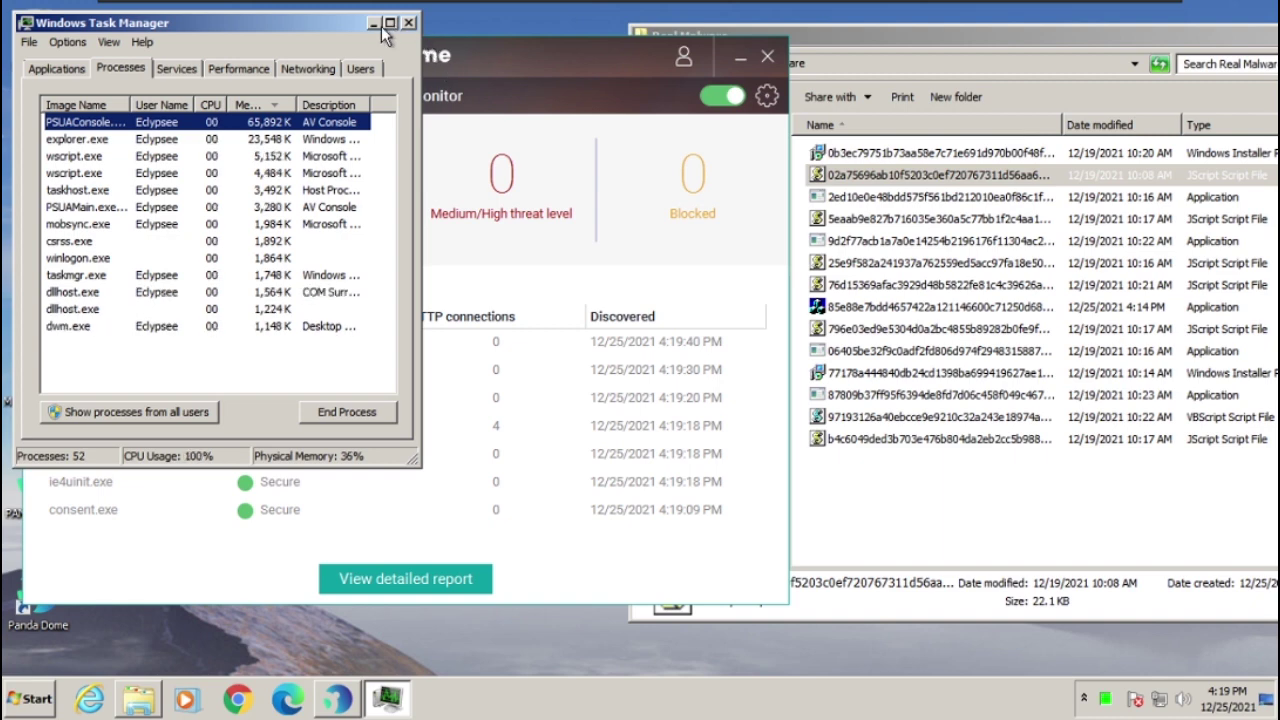
click(381, 144)
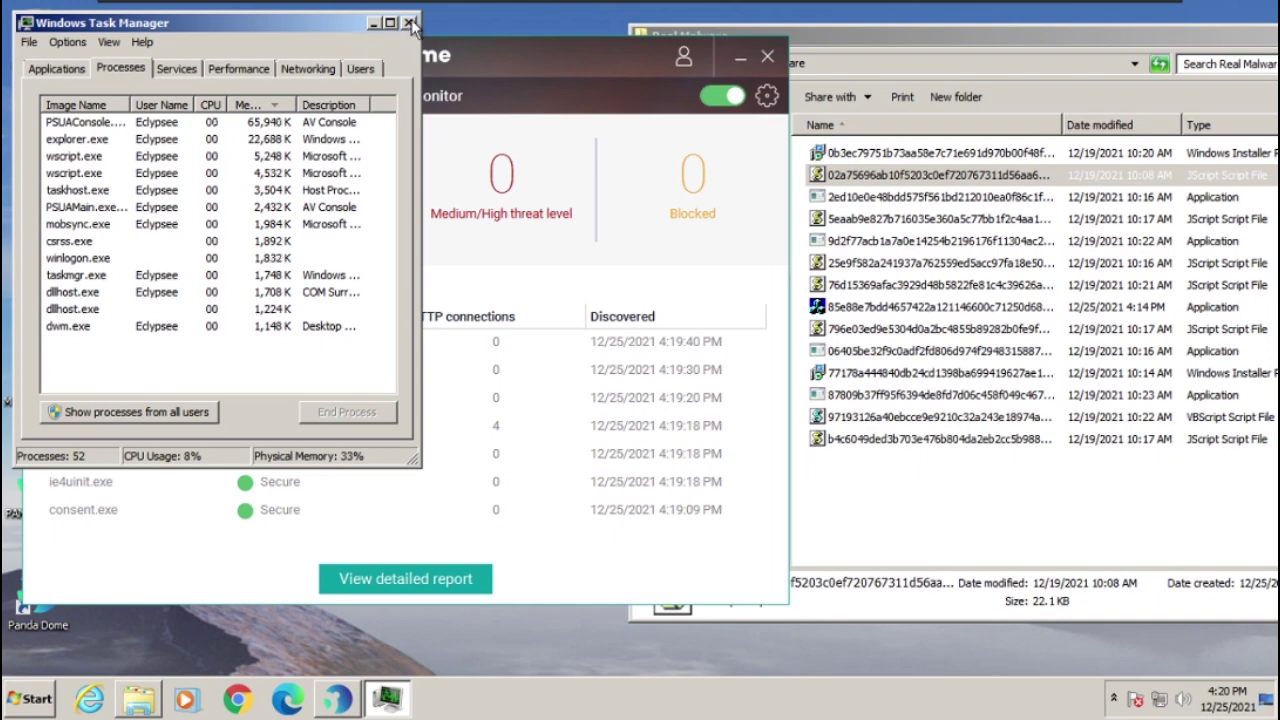
Step: Run further Application samples, clearing the 16-bit and Win32 errors, until winsvcs.exe shows Low risk
click(508, 47)
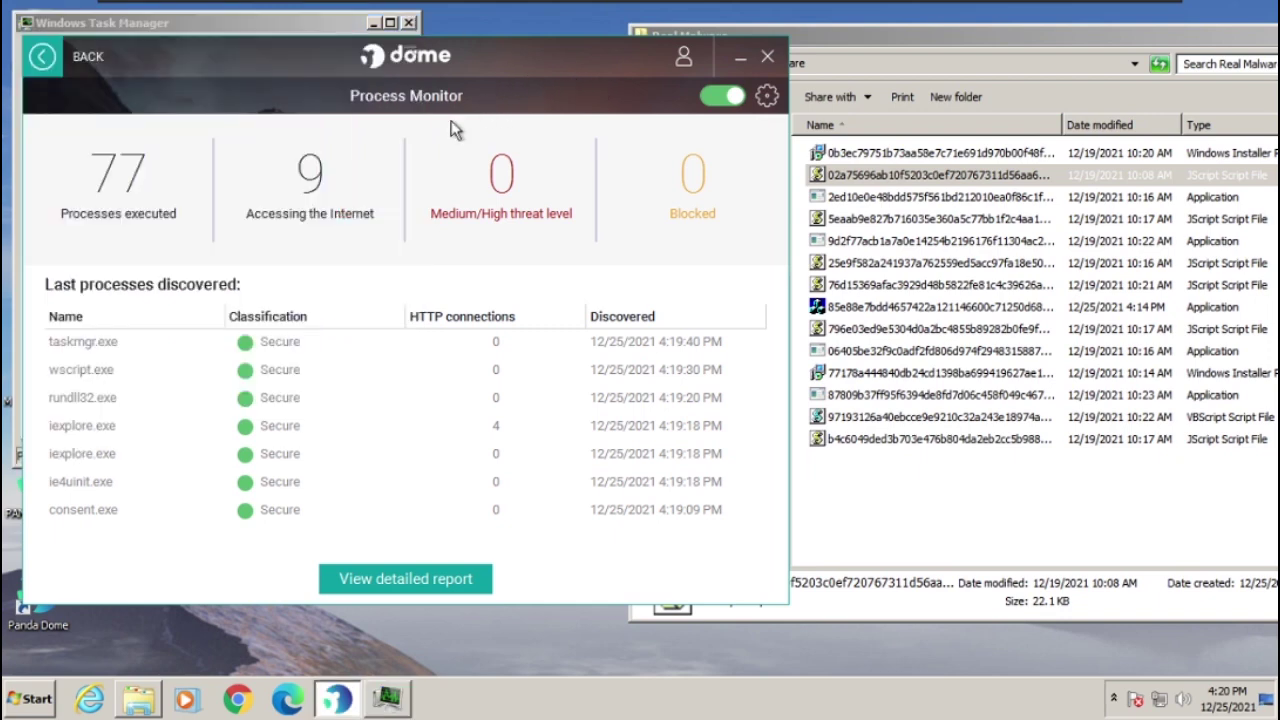
click(866, 198)
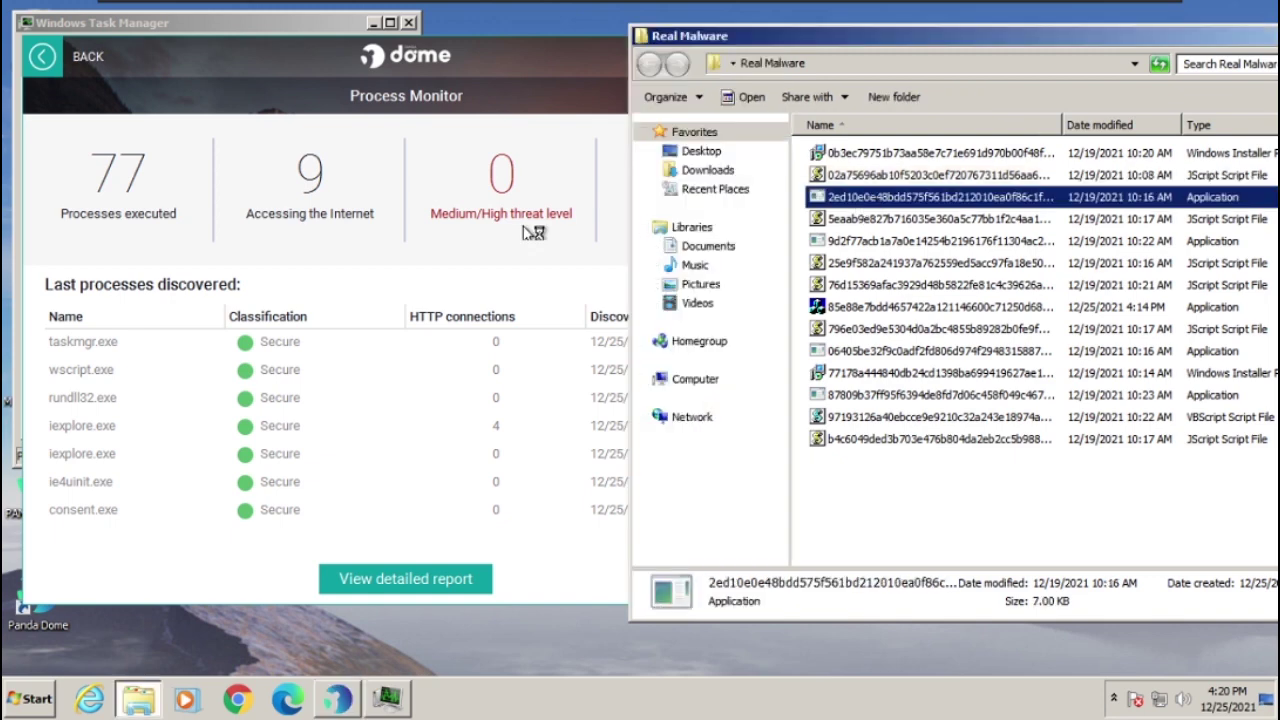
click(127, 30)
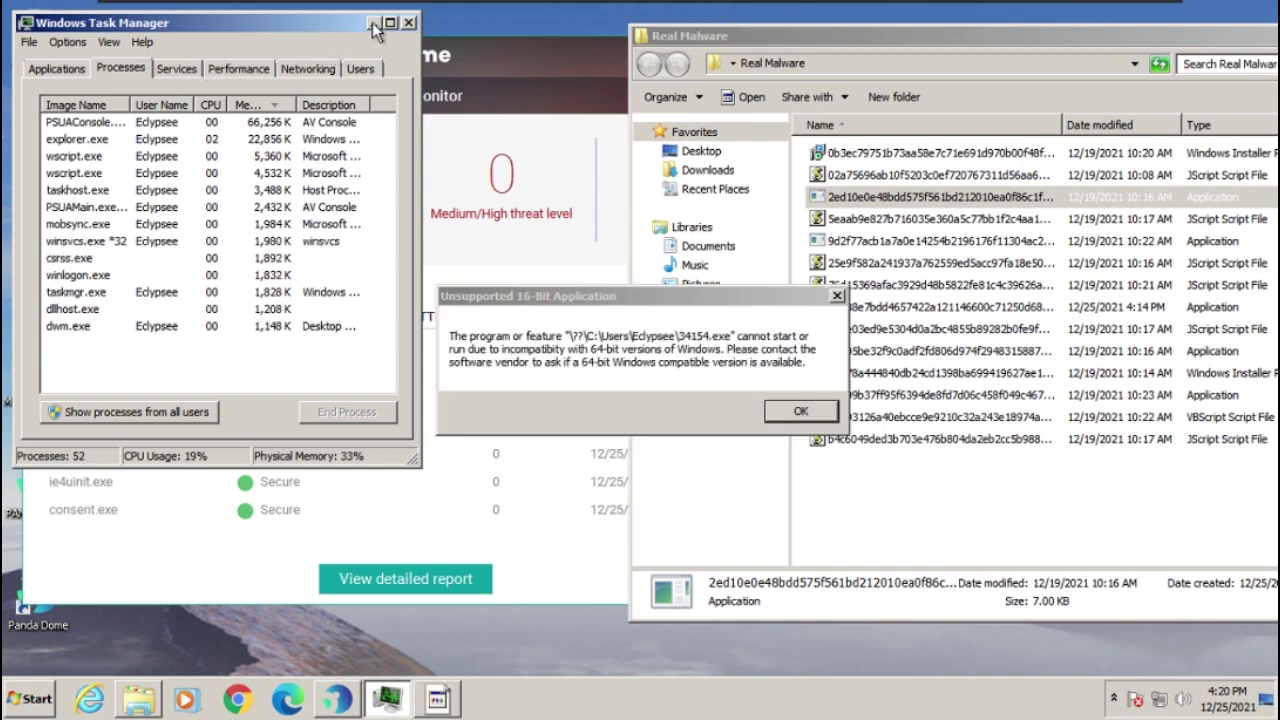
click(790, 411)
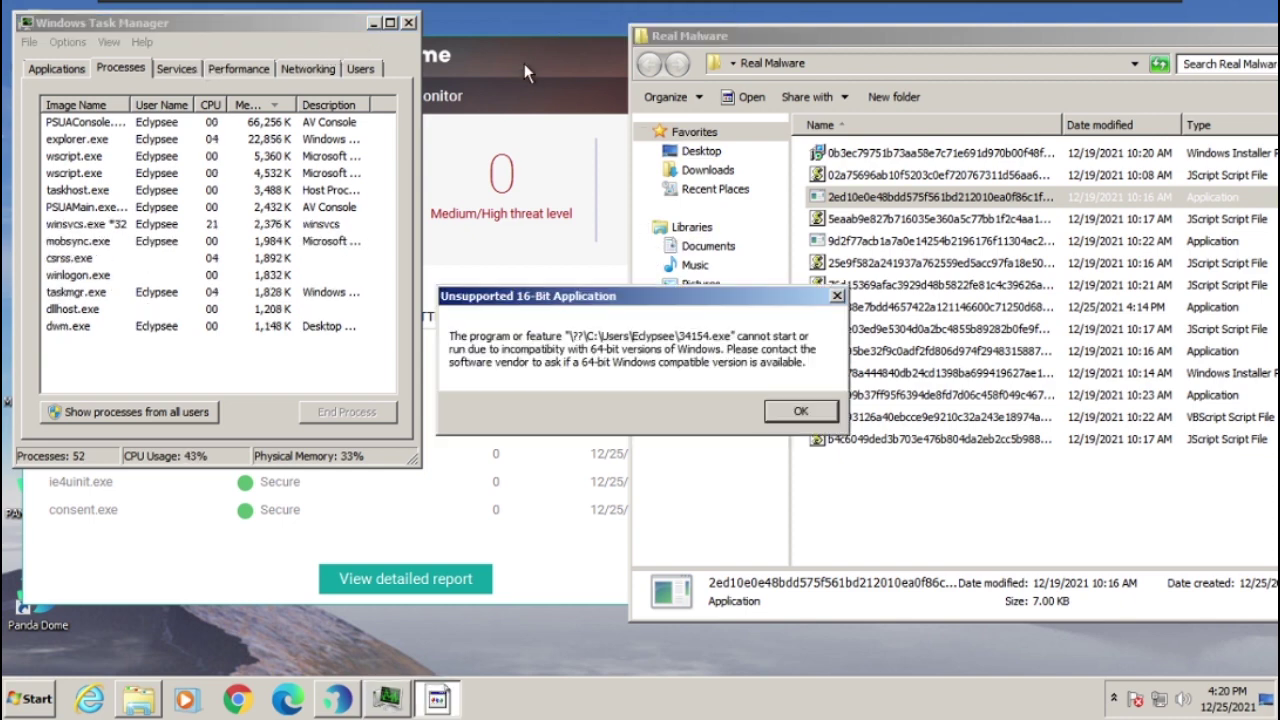
click(531, 73)
click(803, 400)
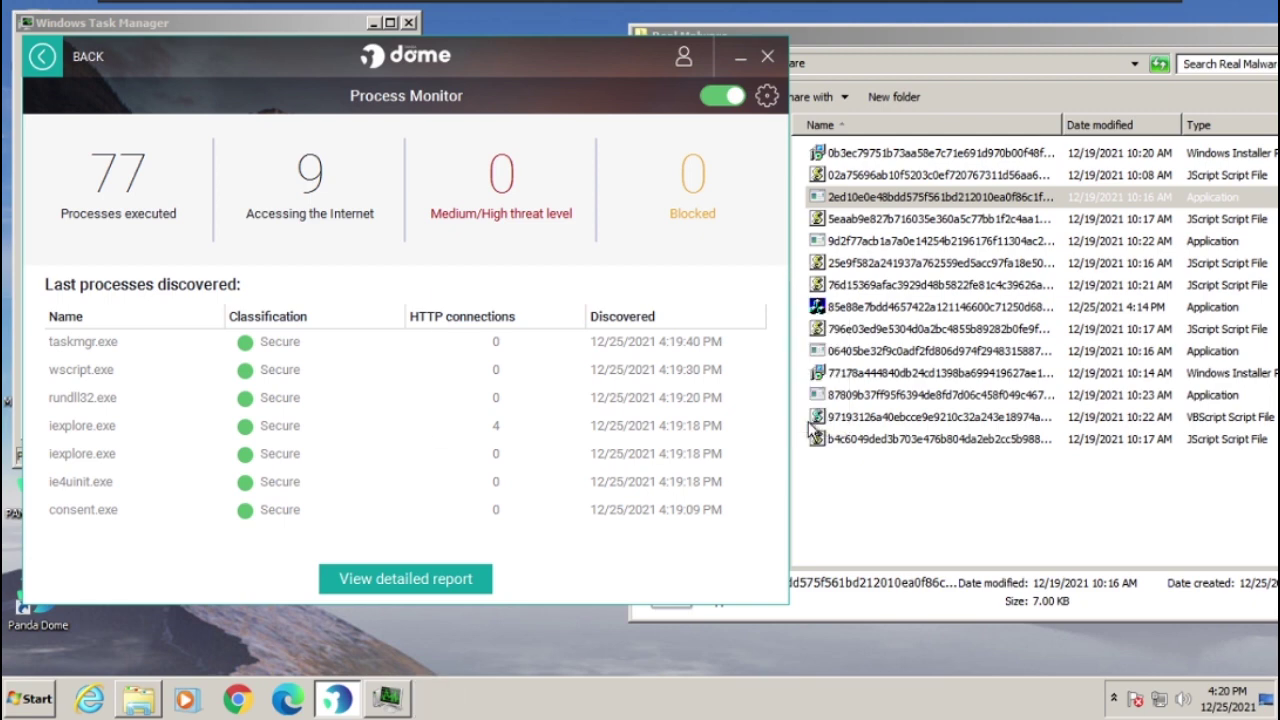
double_click(880, 241)
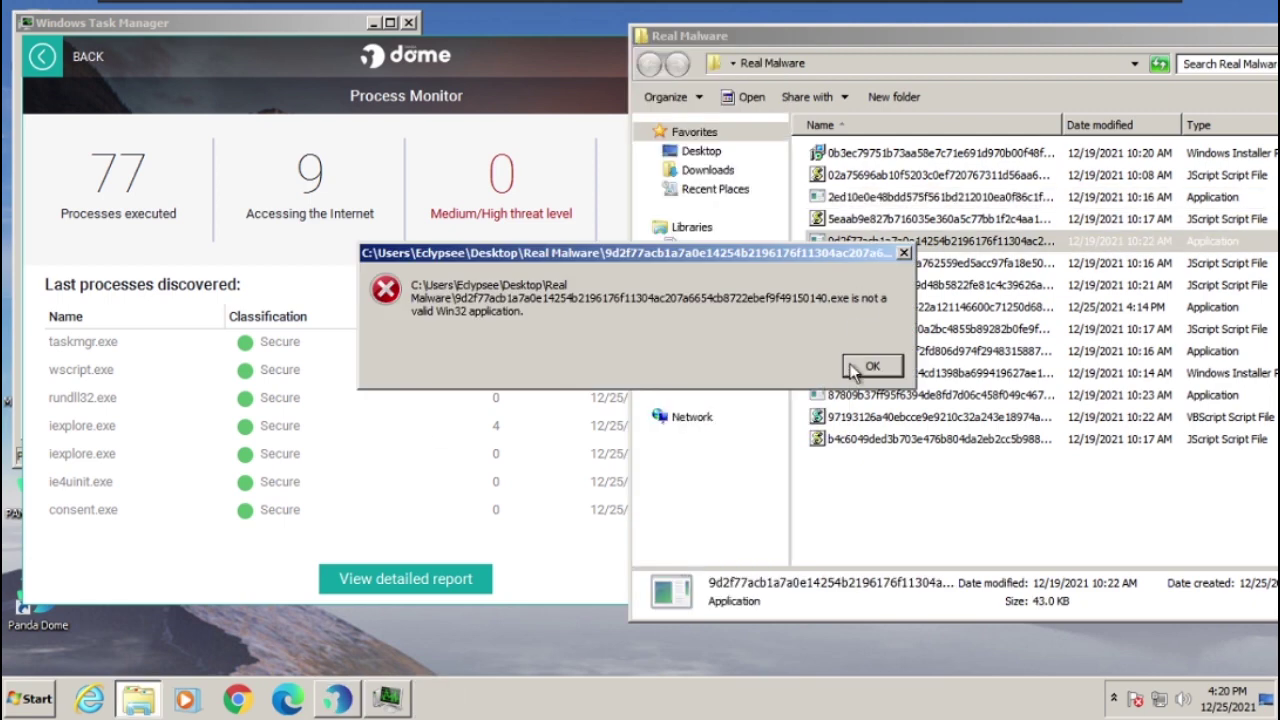
click(882, 365)
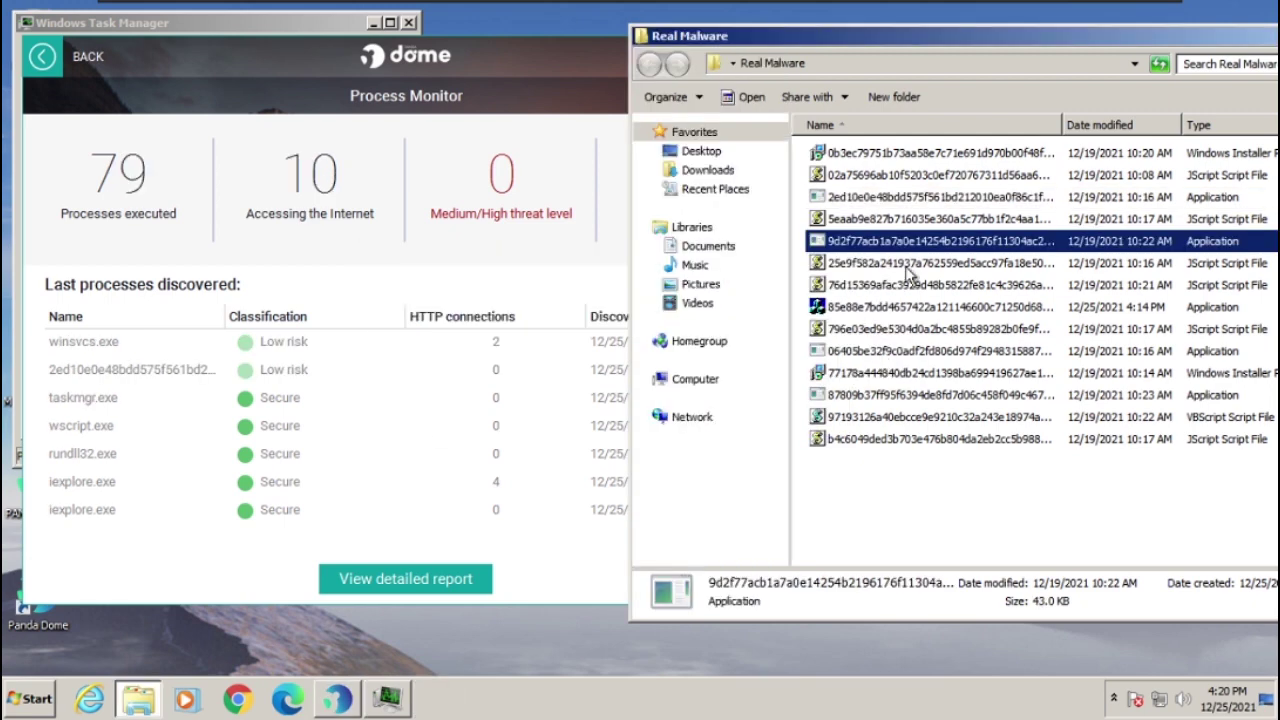
click(858, 309)
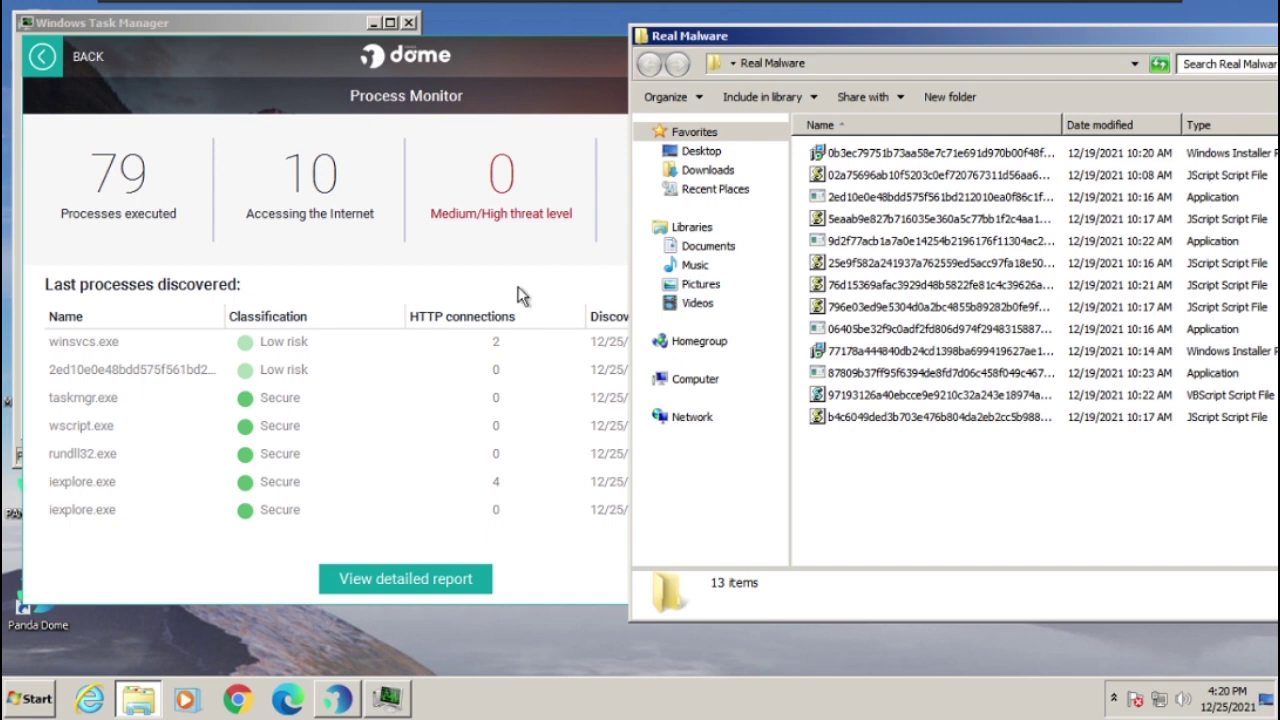
Step: Run the next JScript sample and dismiss the resulting 16-bit error
click(585, 62)
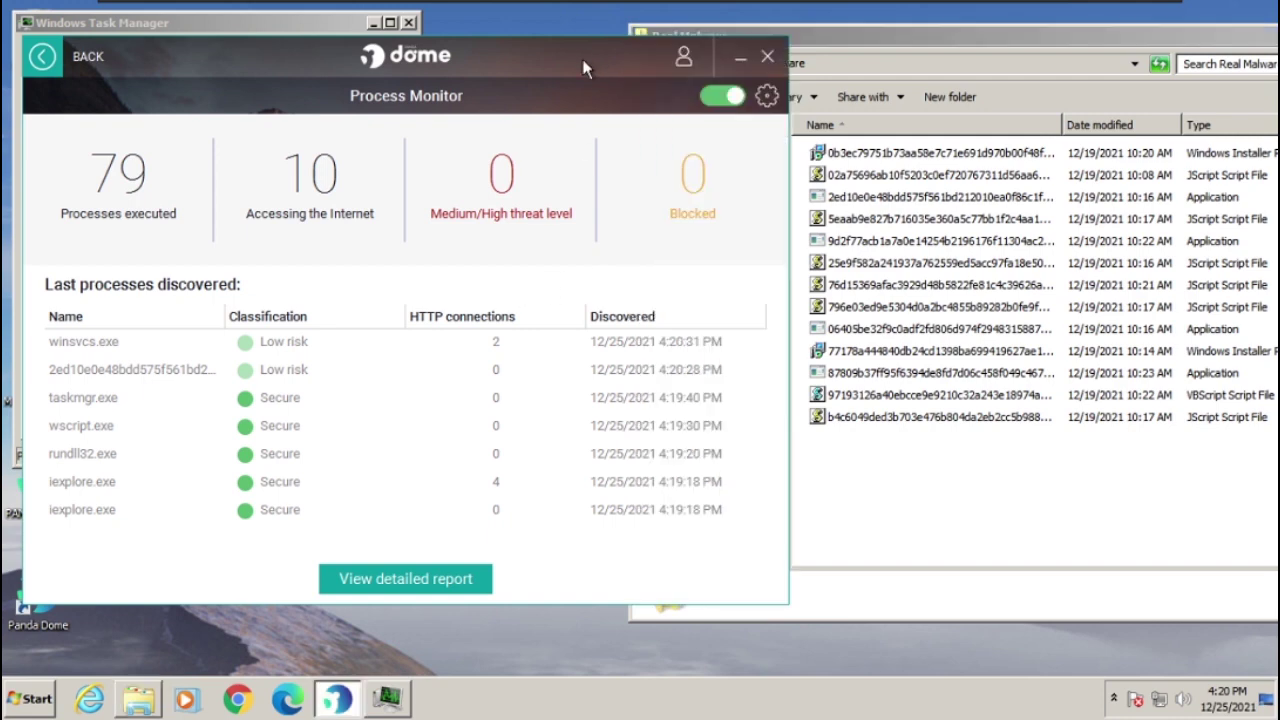
click(938, 498)
click(876, 264)
click(885, 286)
double_click(900, 307)
click(563, 290)
click(801, 416)
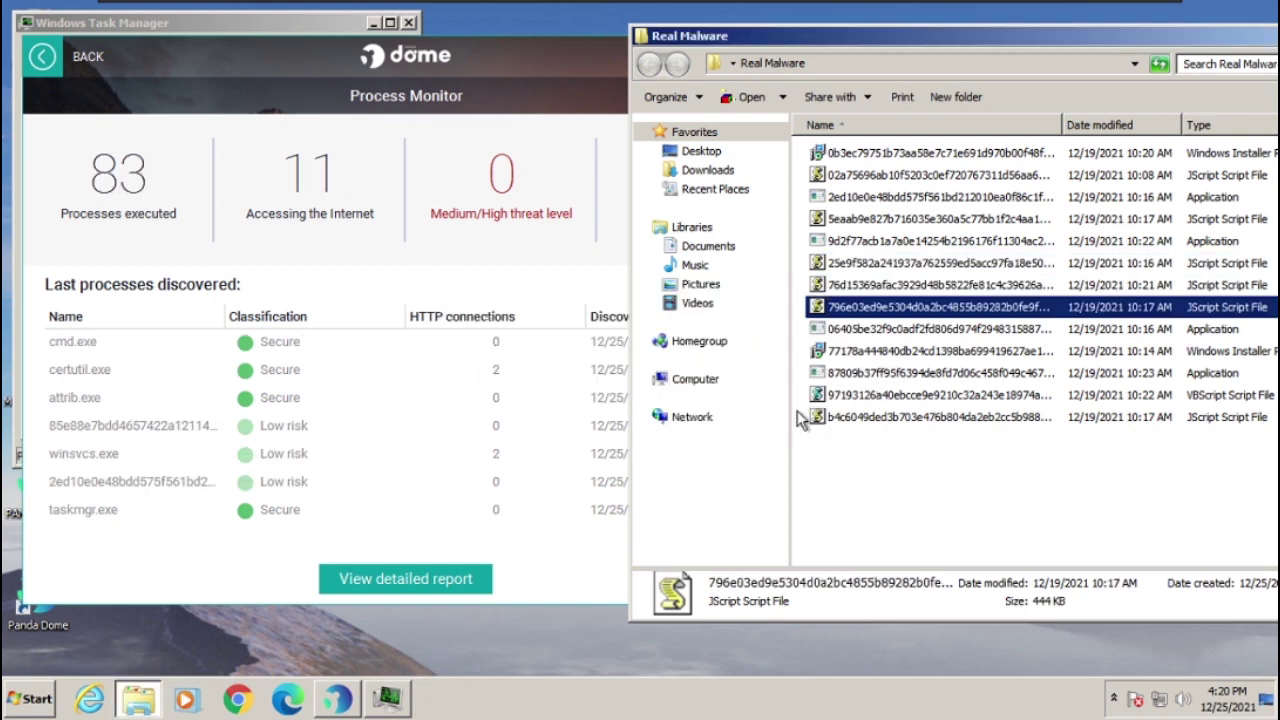
Step: Run the VBScript and 3.10 MB Application samples, clearing the Script Host error and closing the crashed program
click(857, 419)
click(880, 398)
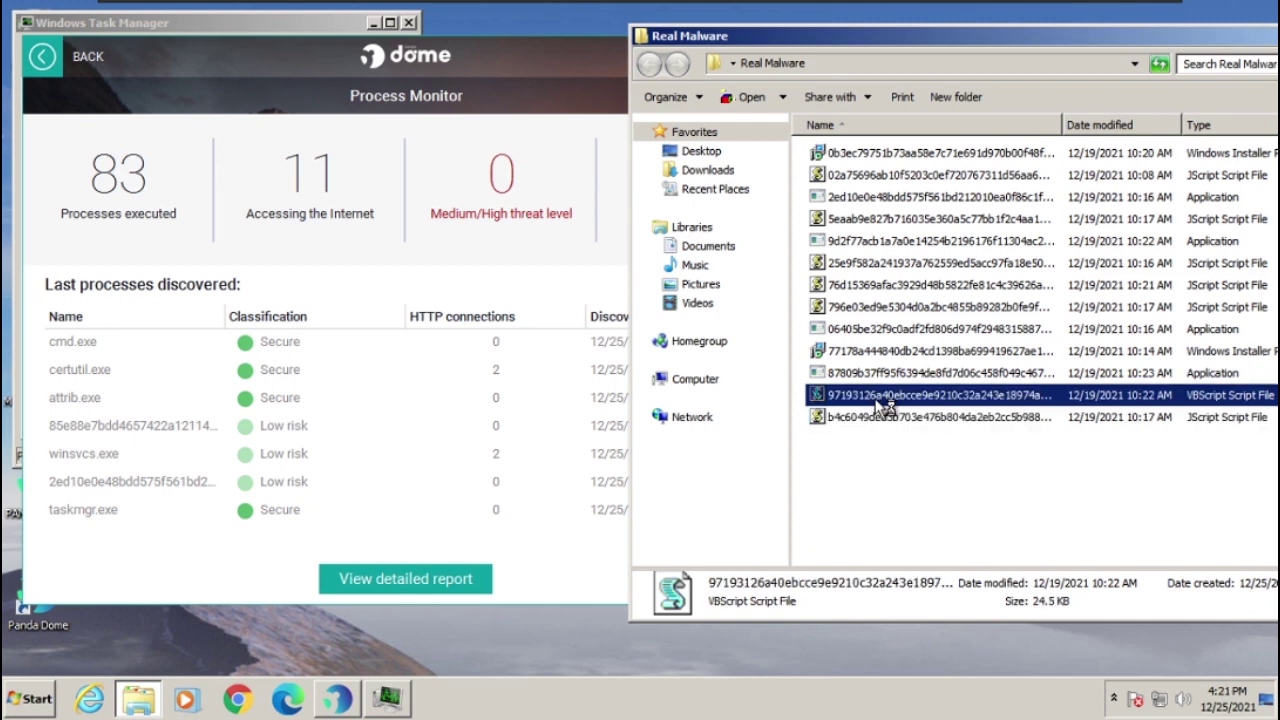
click(388, 699)
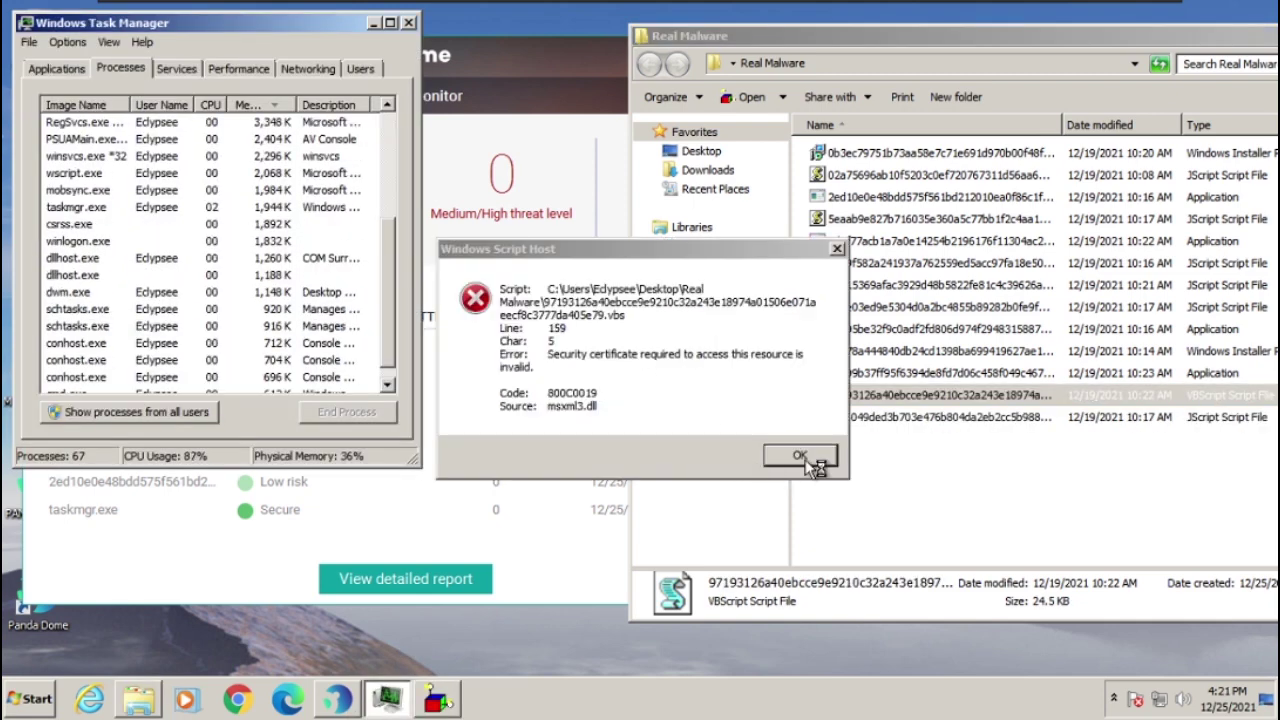
click(800, 456)
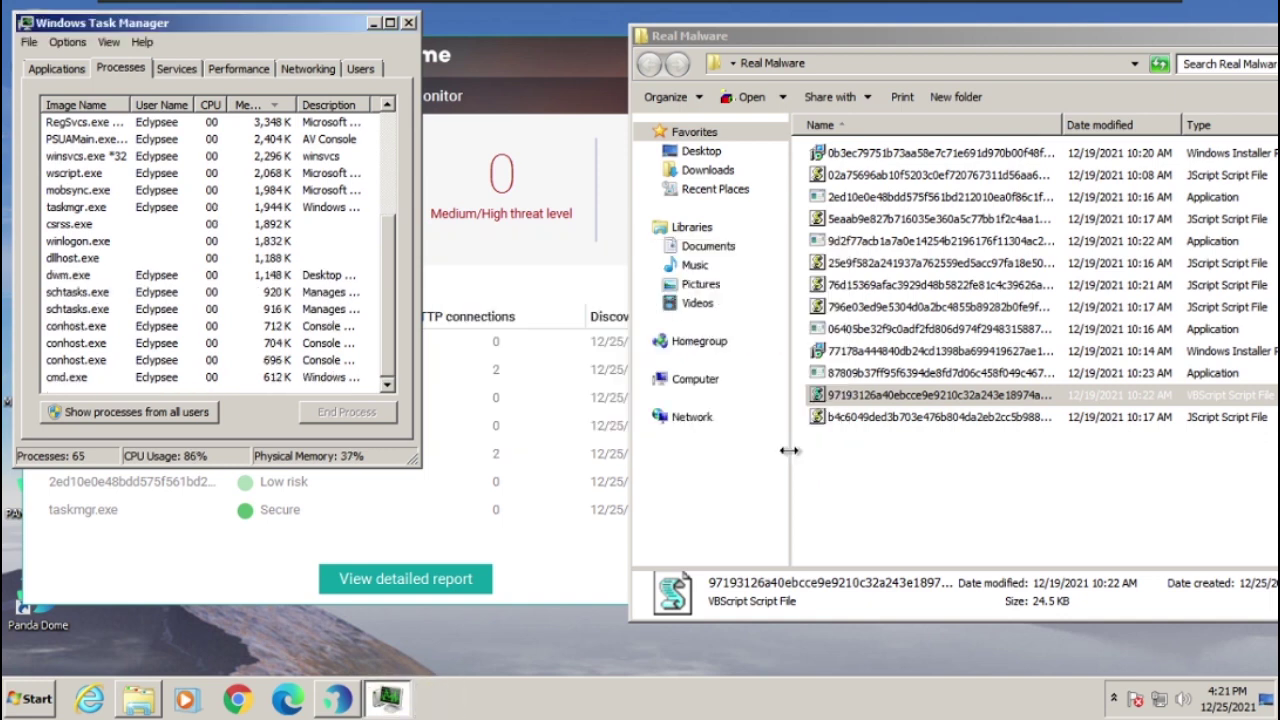
double_click(856, 373)
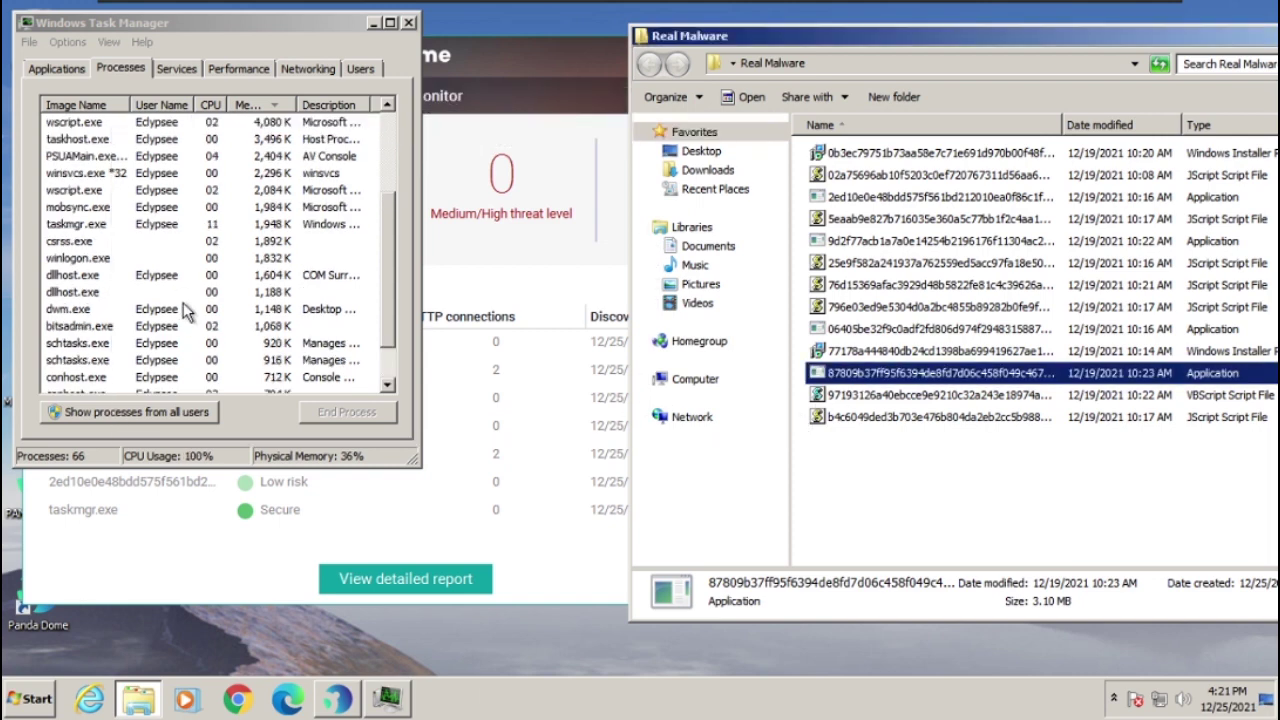
drag(390, 257, 393, 179)
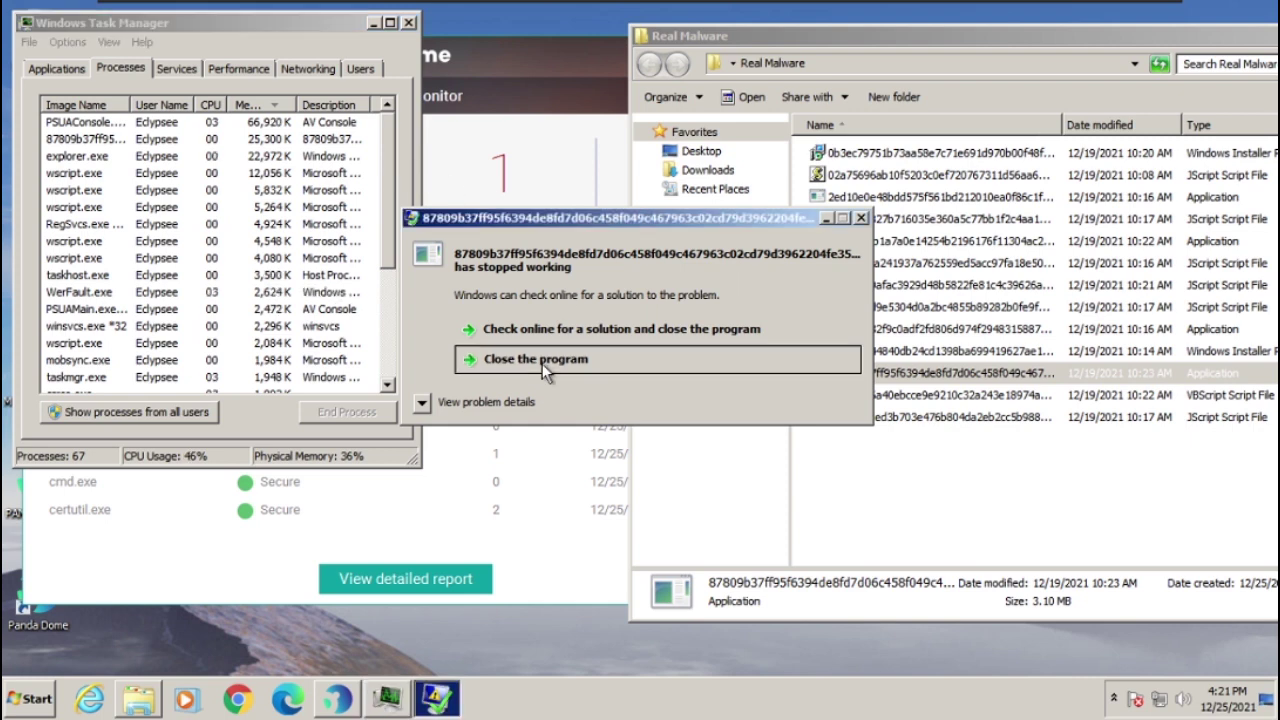
click(545, 368)
click(507, 116)
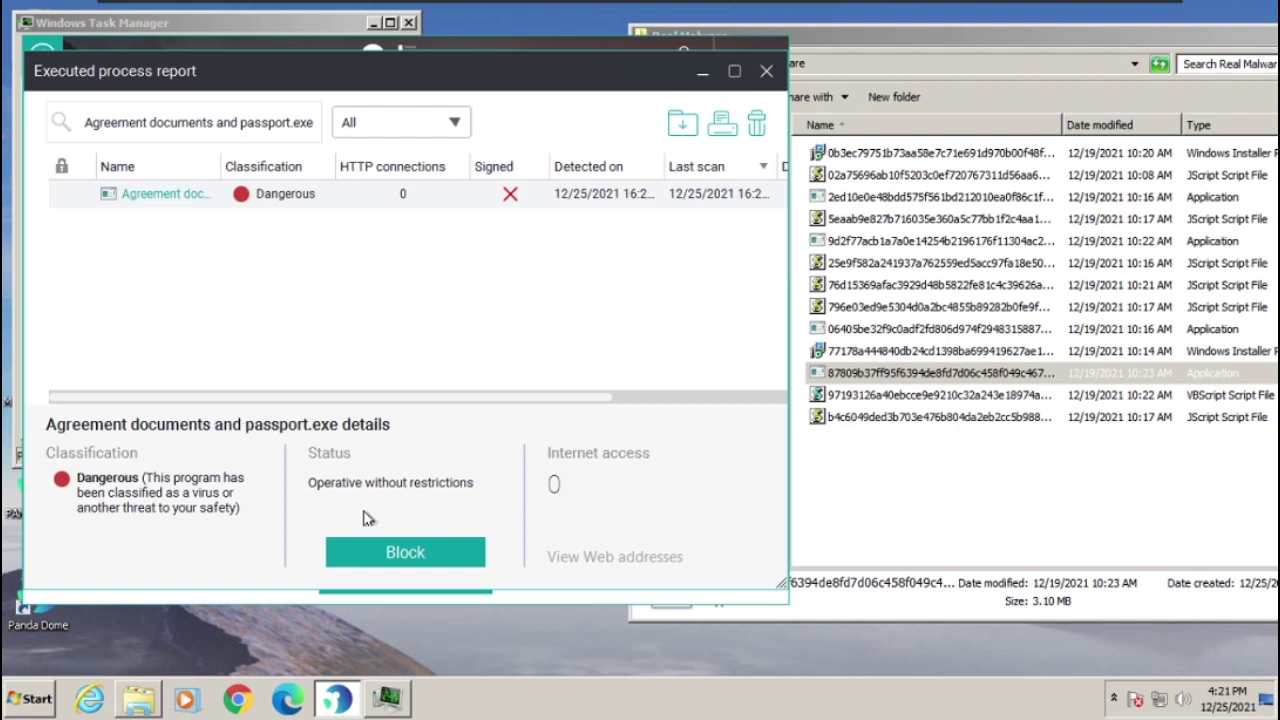
Step: Block and quarantine Agreement documents and passport.exe, then close the executed process report
click(417, 562)
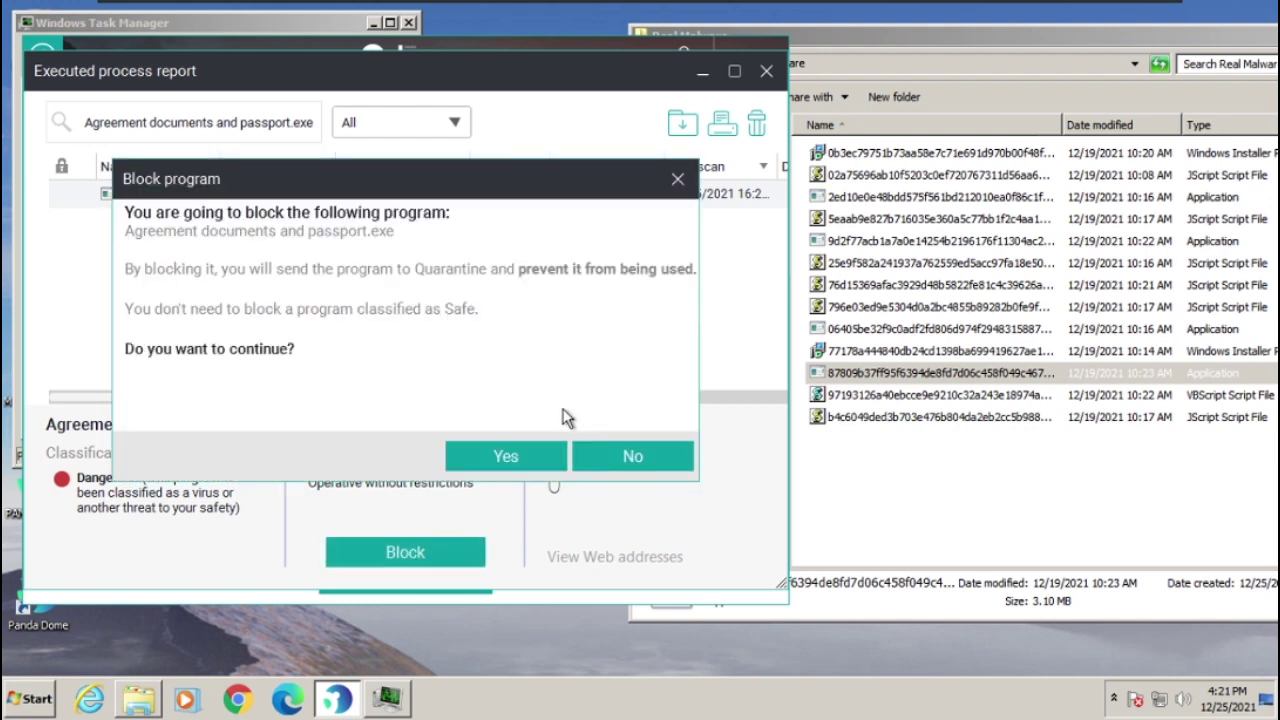
click(535, 451)
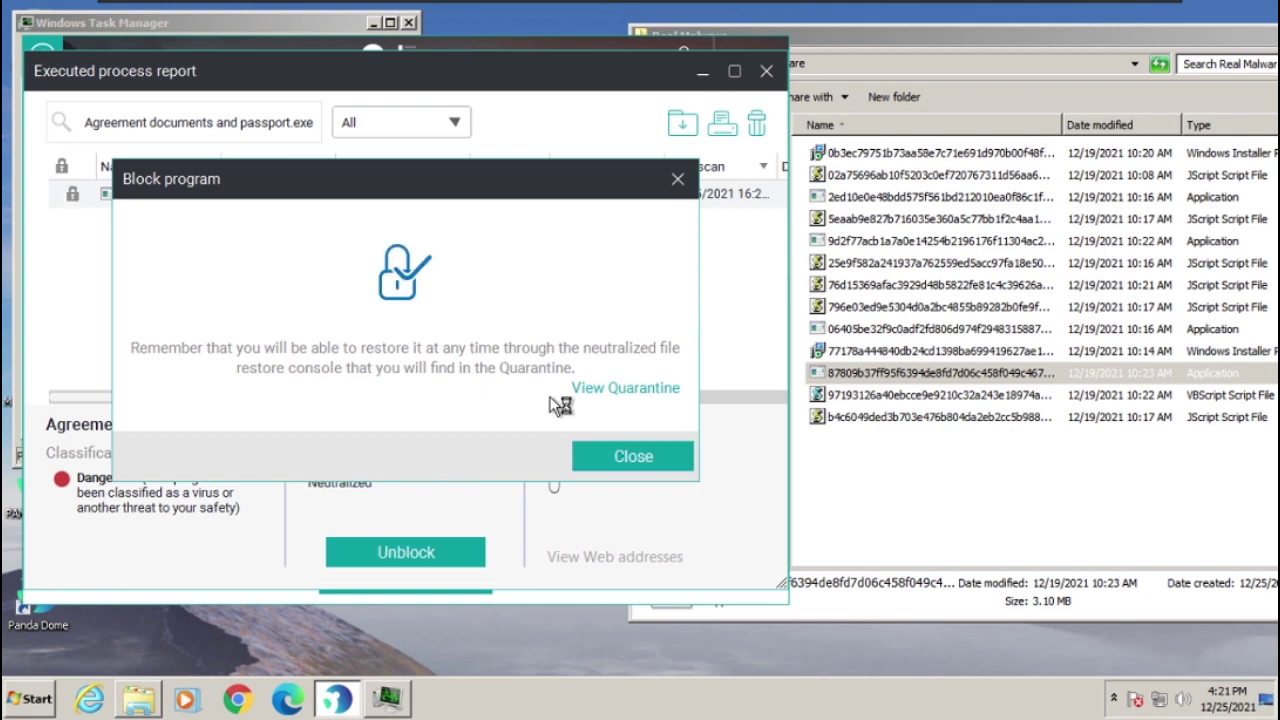
click(613, 450)
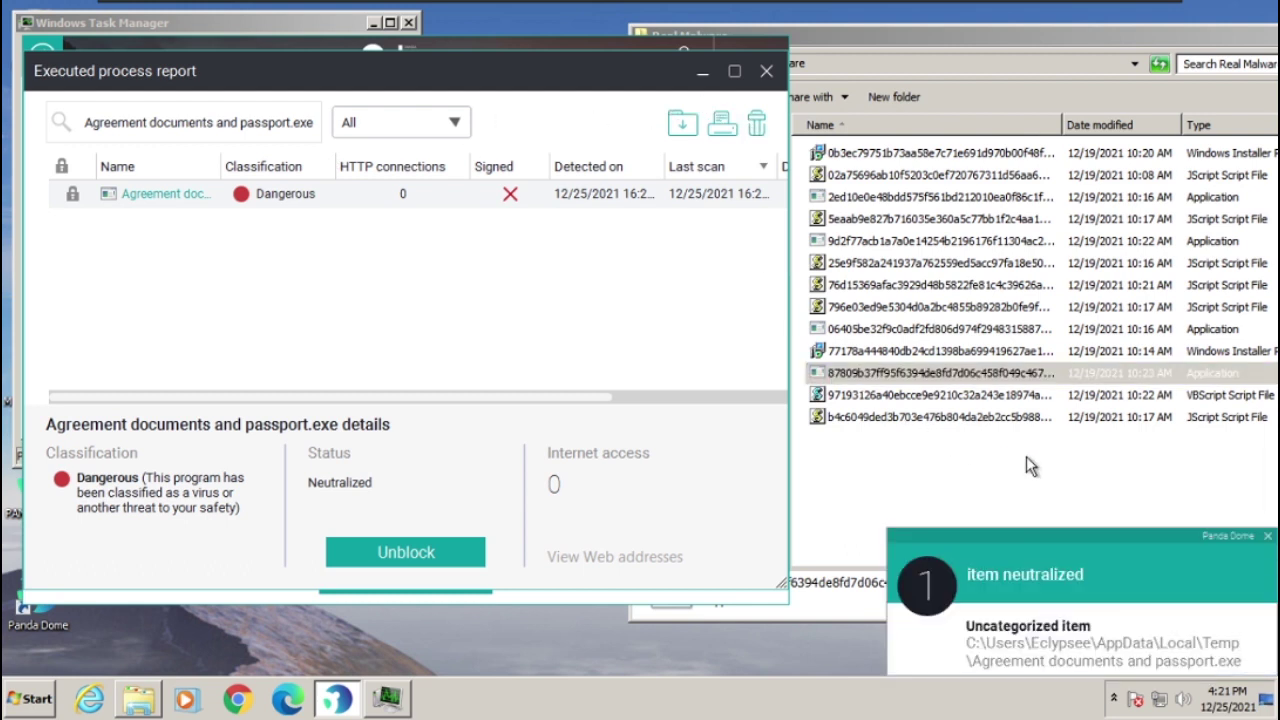
click(1267, 538)
click(1158, 520)
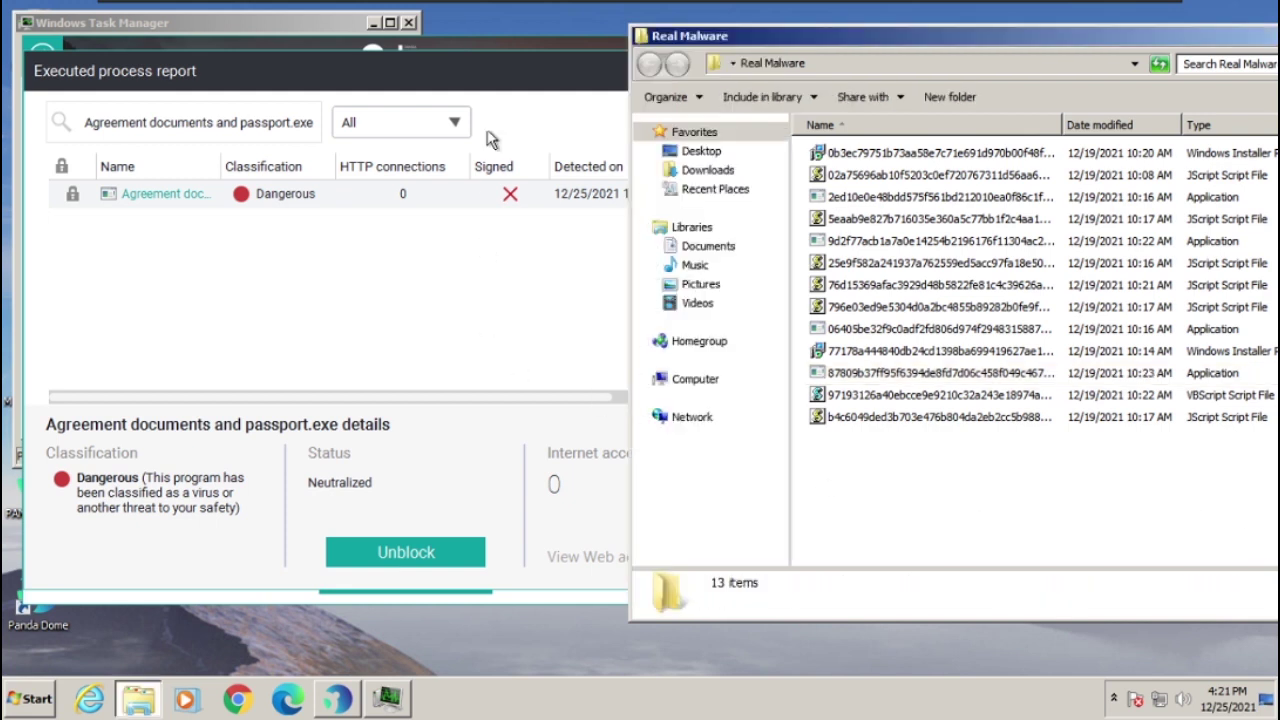
click(537, 251)
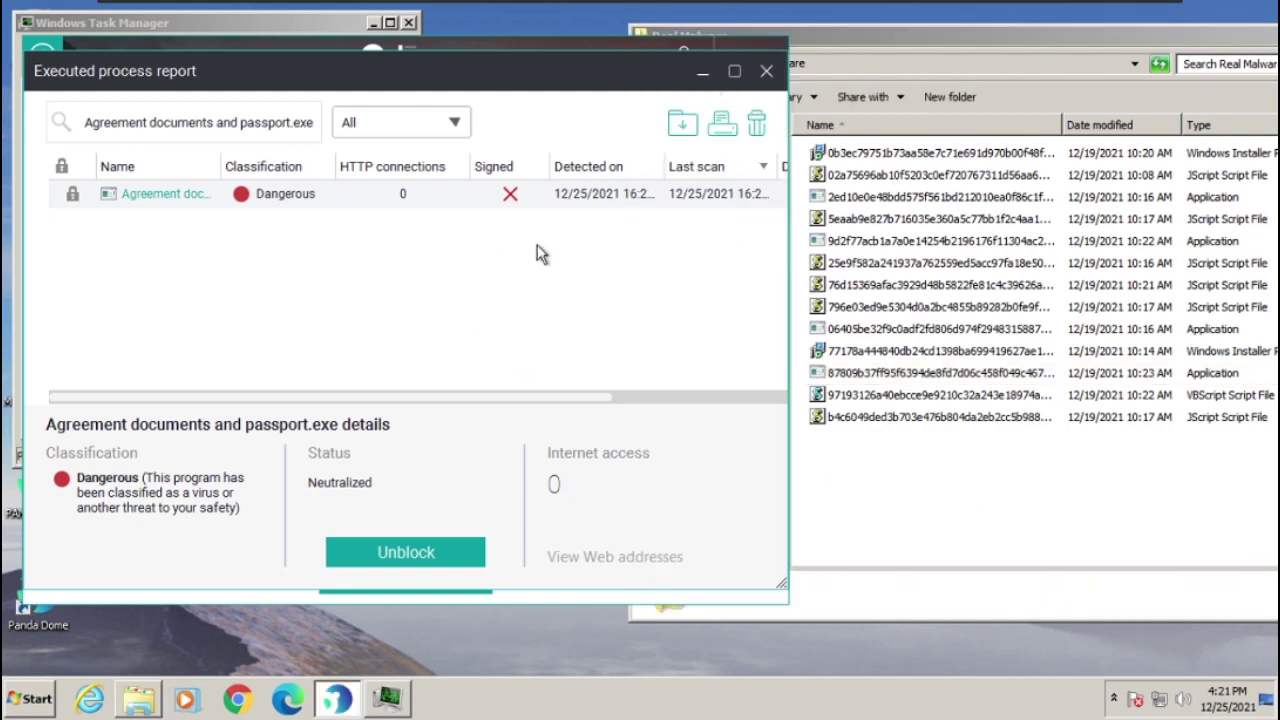
click(766, 70)
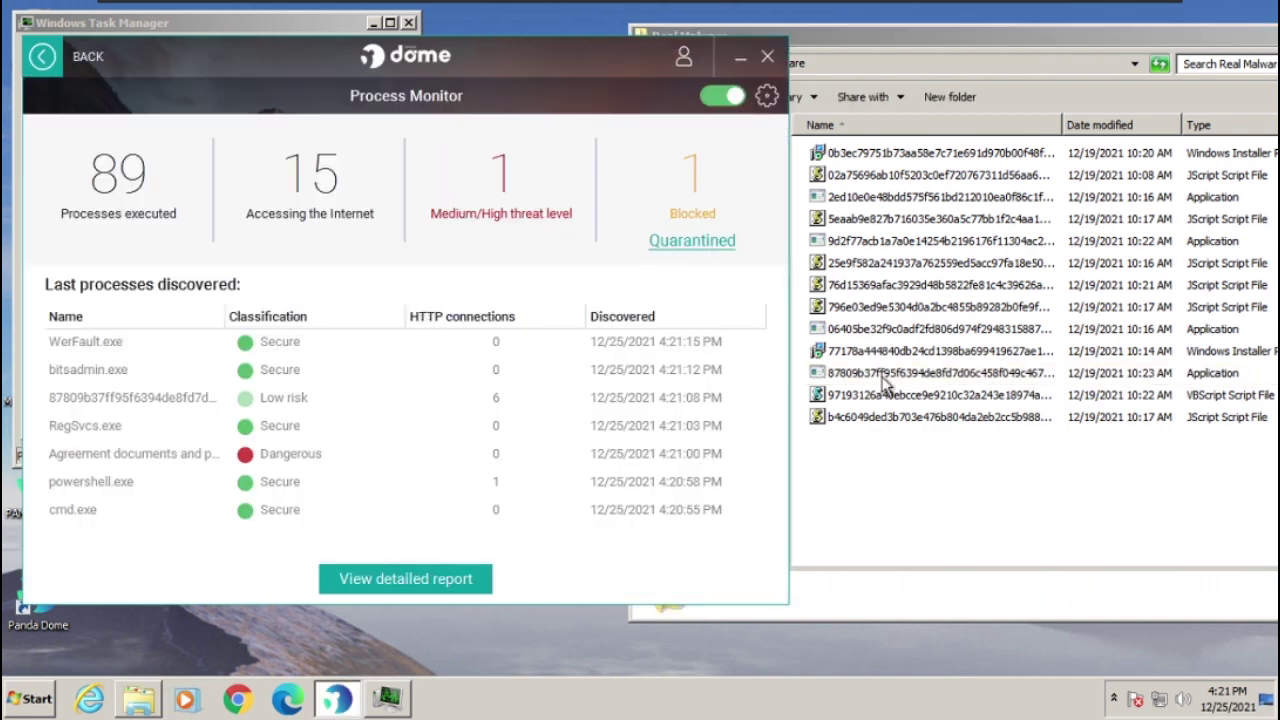
Step: Run the 2.05 KB Application sample and dismiss its incompatibility error
double_click(862, 331)
click(874, 360)
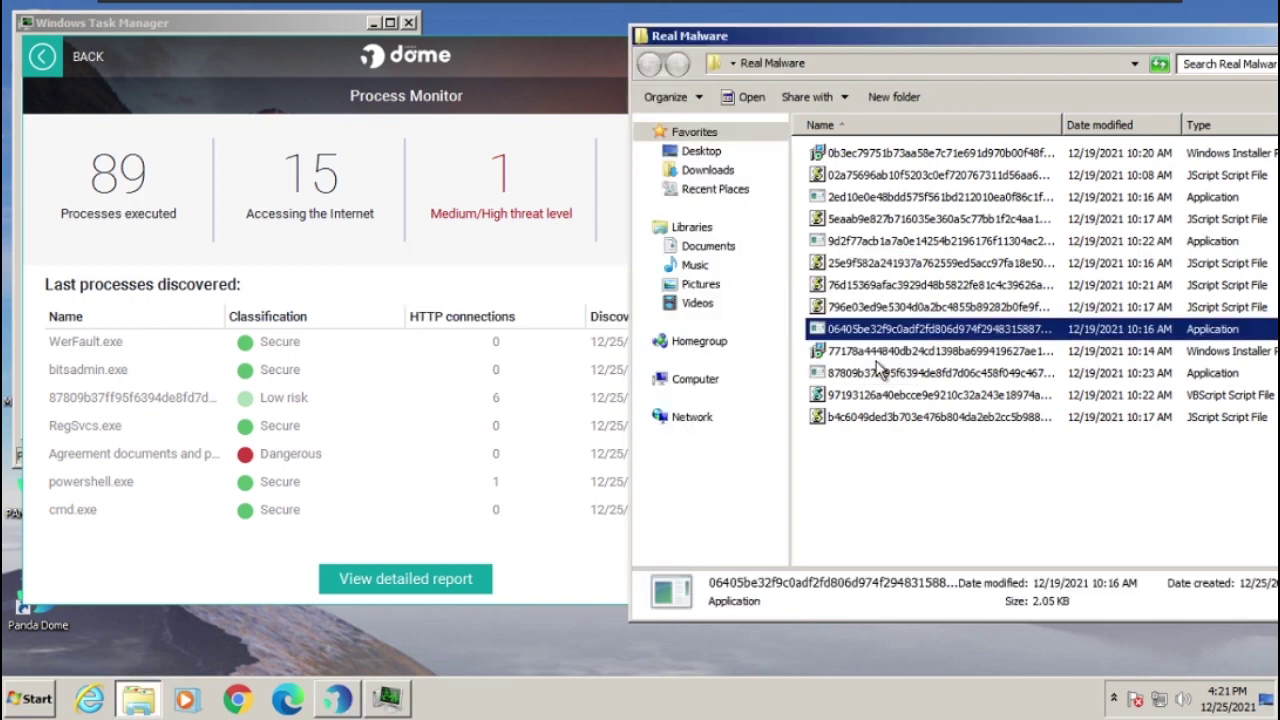
click(886, 480)
click(552, 66)
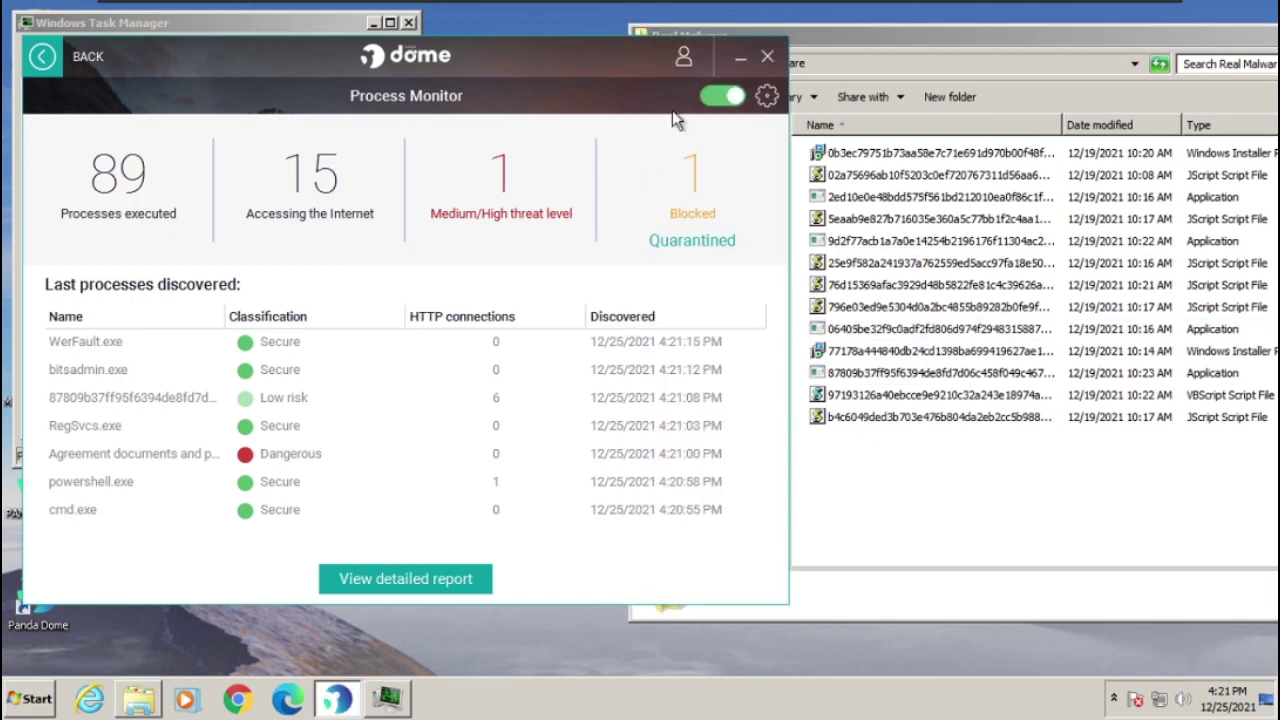
Step: Close Task Manager and the Panda Dome Process Monitor
click(403, 706)
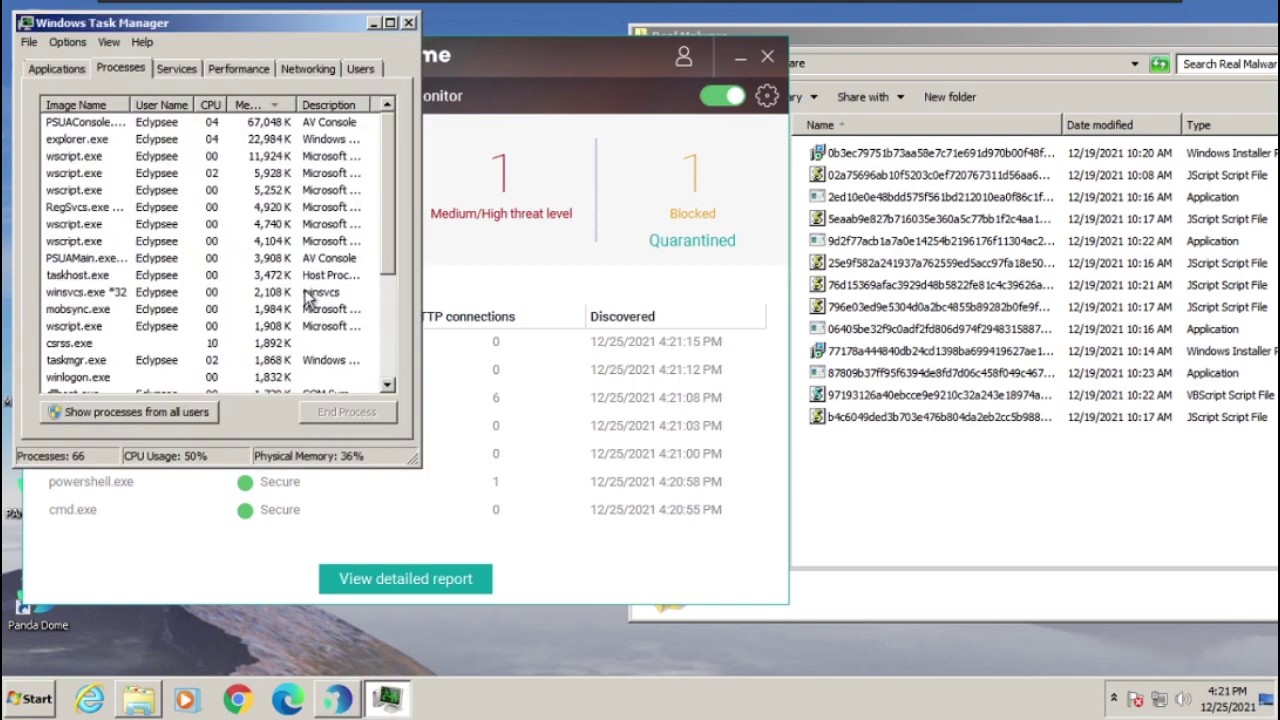
scroll(308, 298, down, 3)
scroll(308, 298, up, 2)
scroll(308, 298, up, 3)
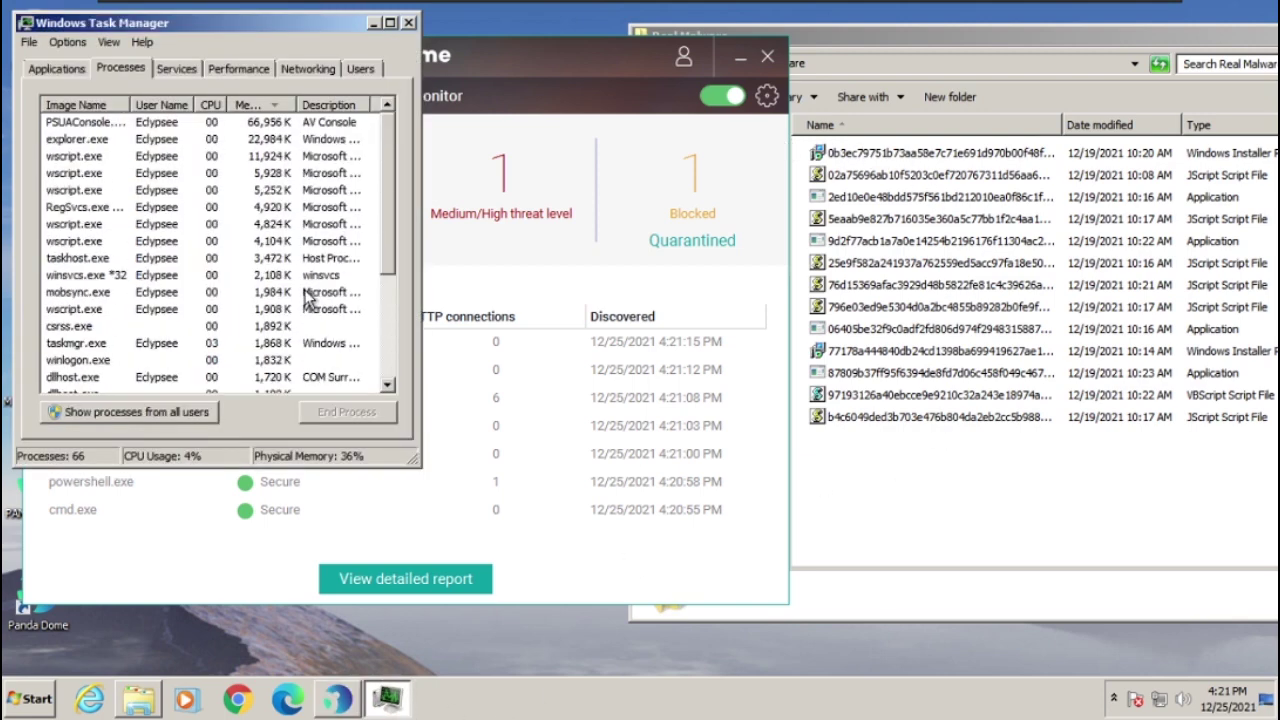
click(409, 22)
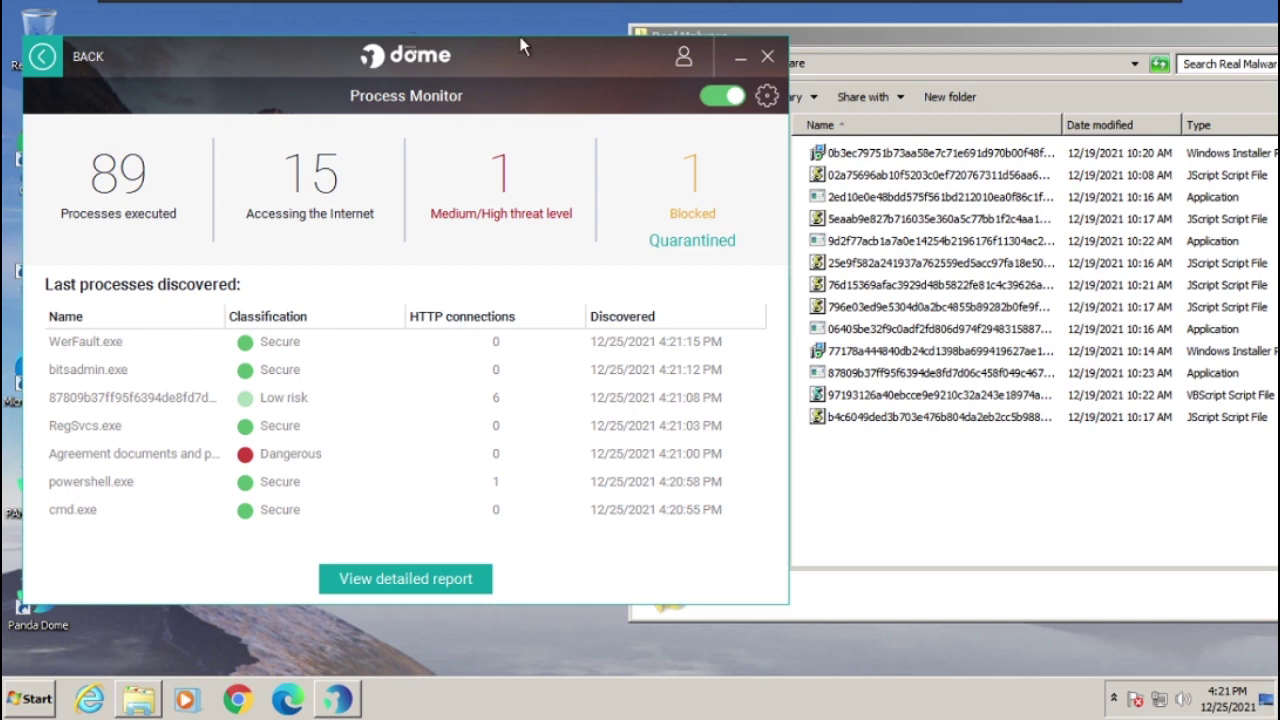
click(767, 57)
Step: Close the Real Malware folder, refresh the desktop, and dismiss the recurring 16-bit application errors
drag(1012, 47, 821, 37)
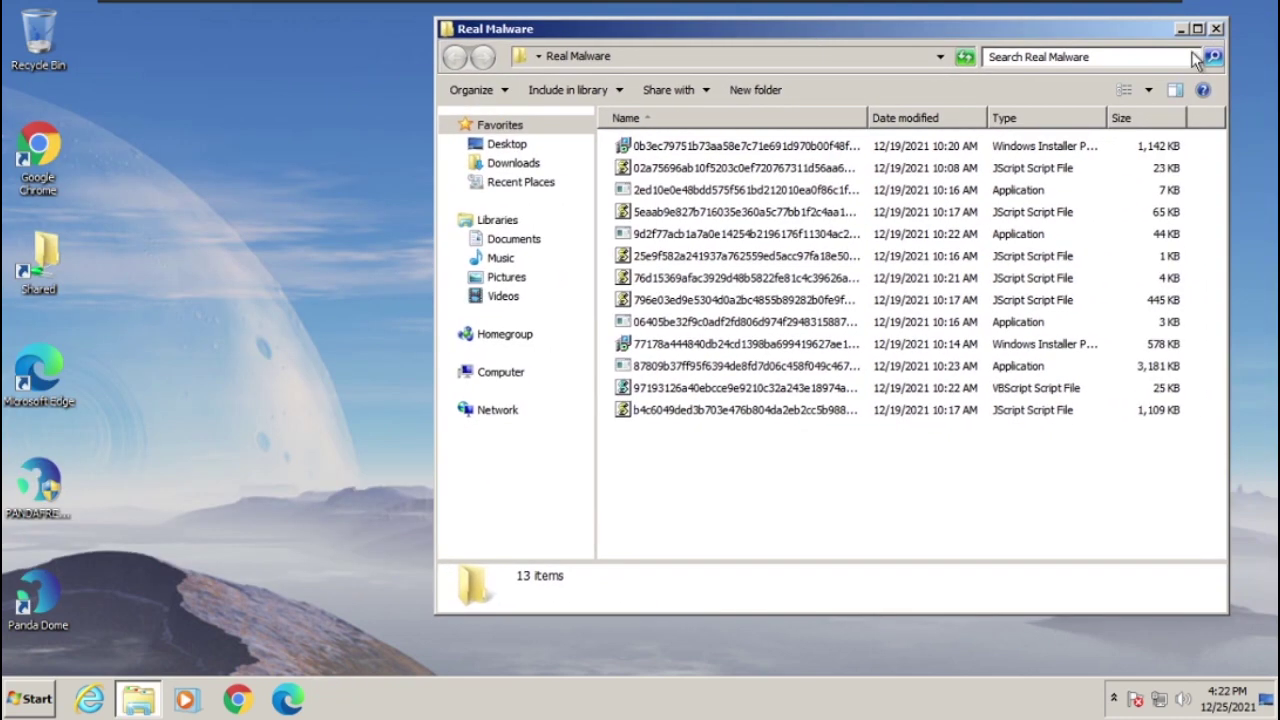
click(1214, 26)
click(30, 698)
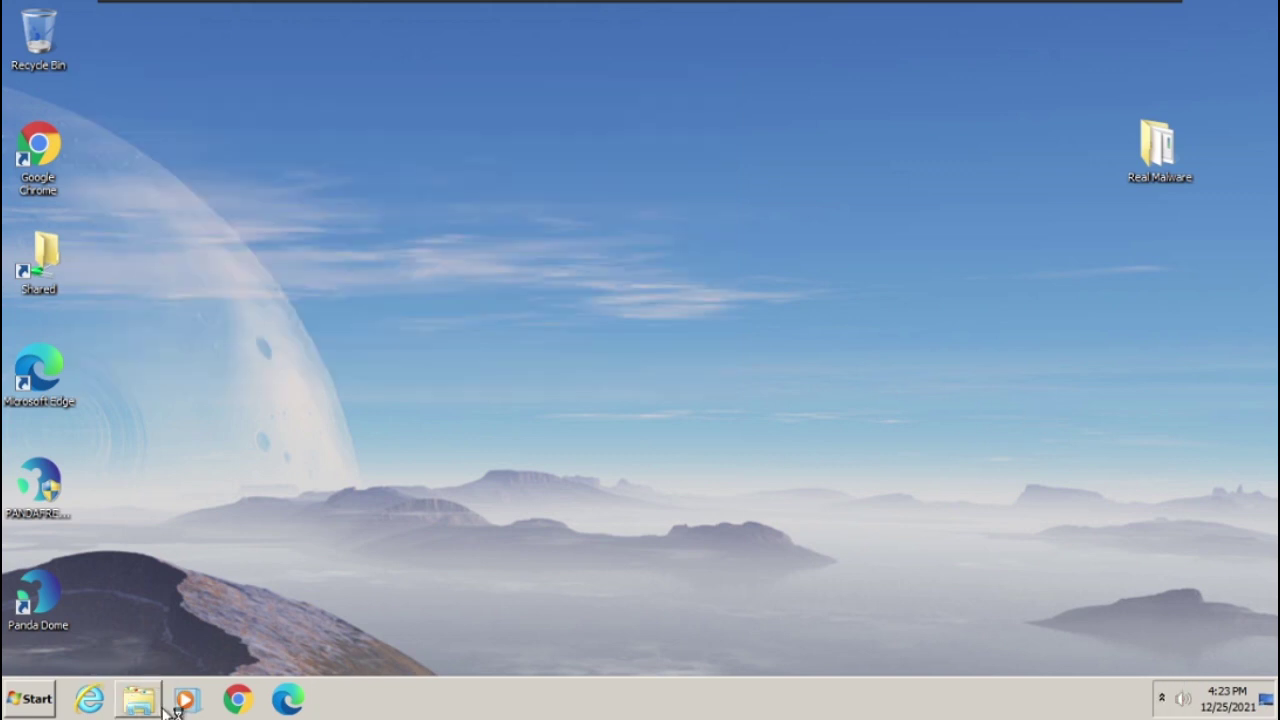
click(36, 697)
click(608, 523)
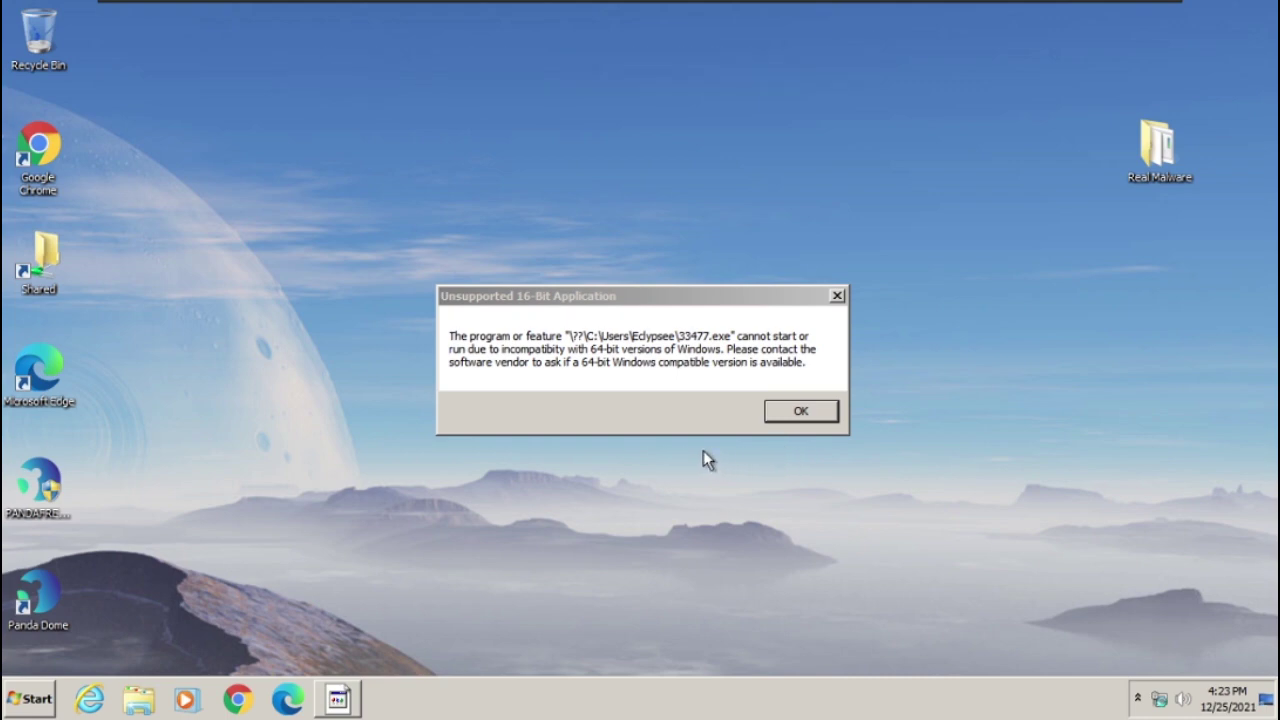
click(801, 411)
right_click(772, 424)
click(783, 462)
click(805, 411)
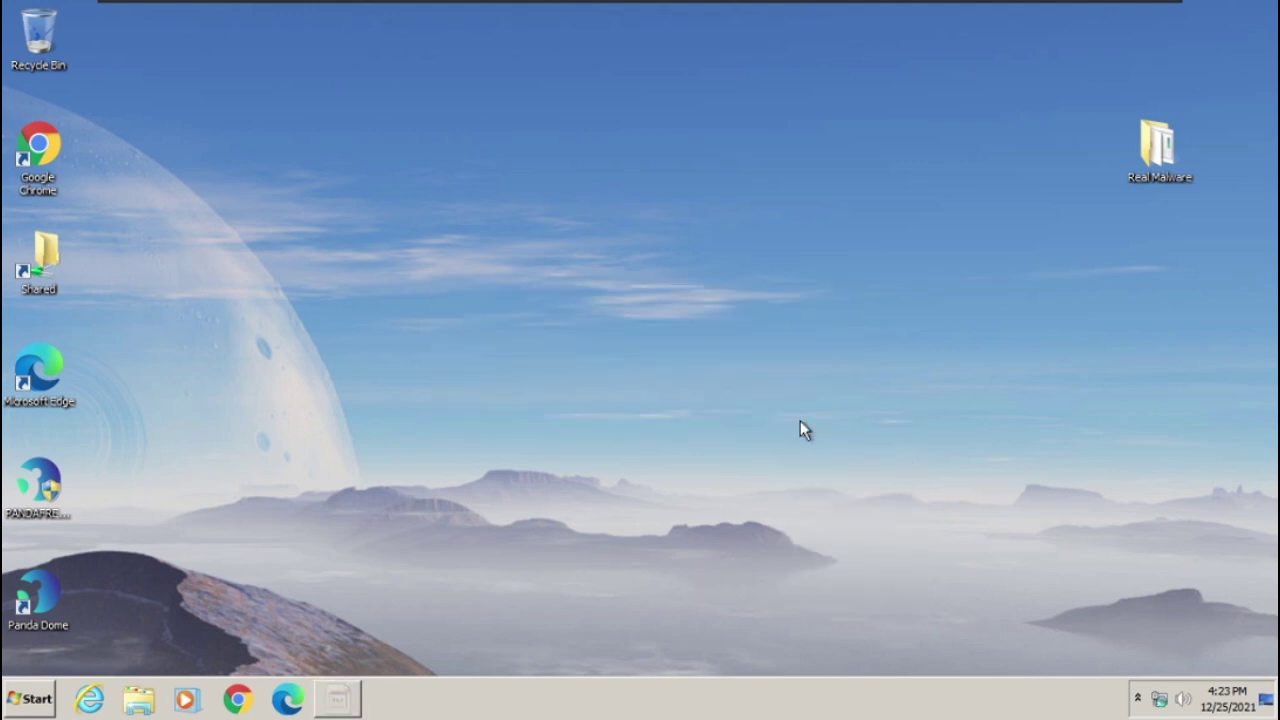
Step: Reopen Task Manager from the taskbar, end the RegHost process, and close it
right_click(684, 700)
click(773, 645)
scroll(145, 207, down, 2)
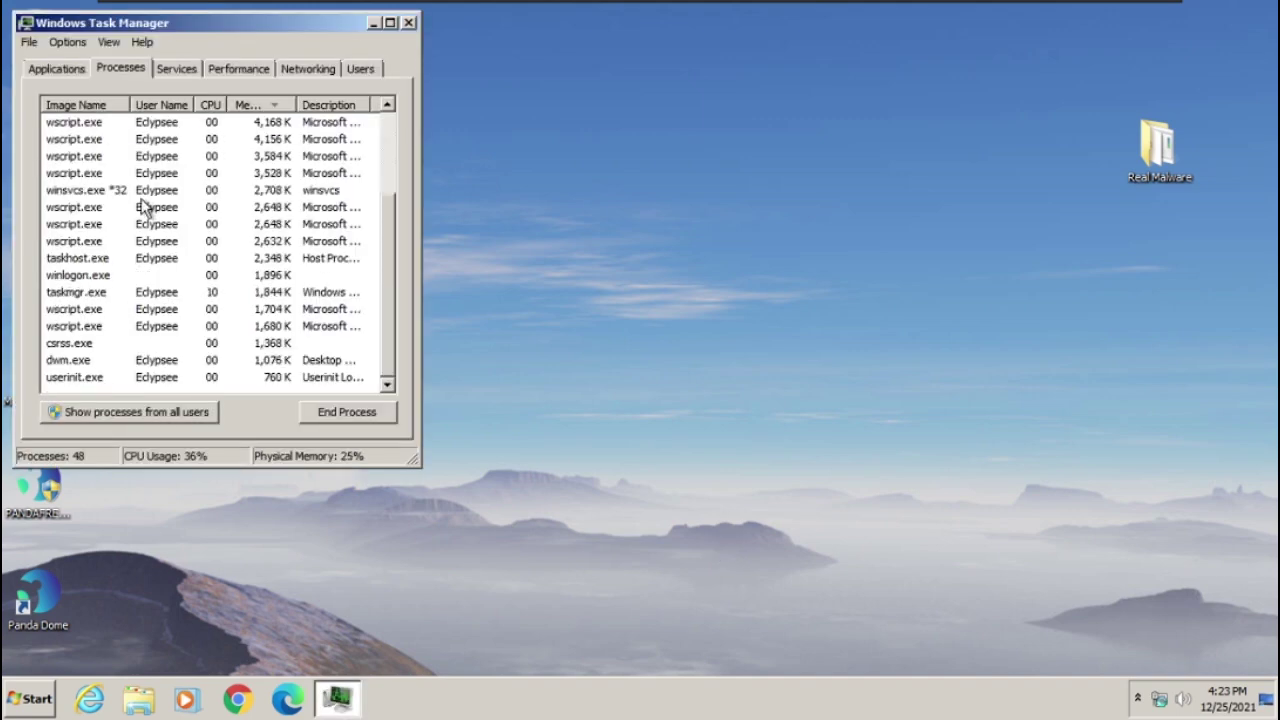
scroll(140, 207, up, 2)
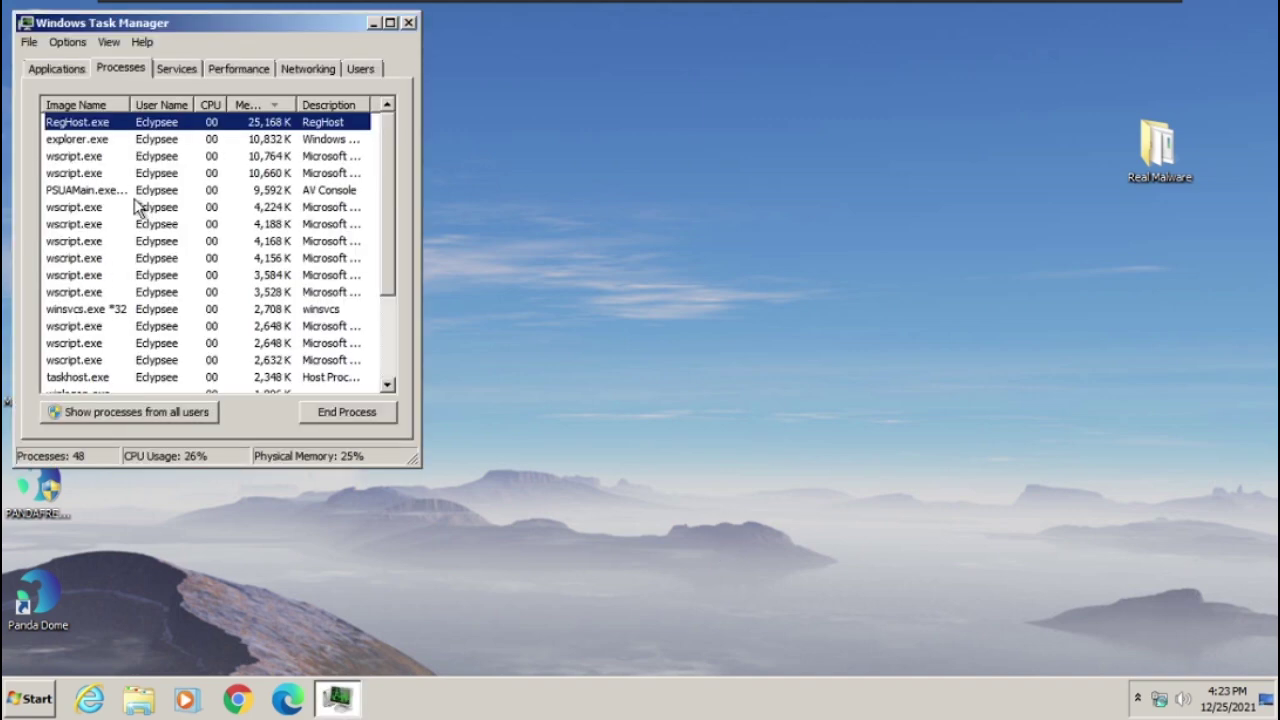
click(409, 22)
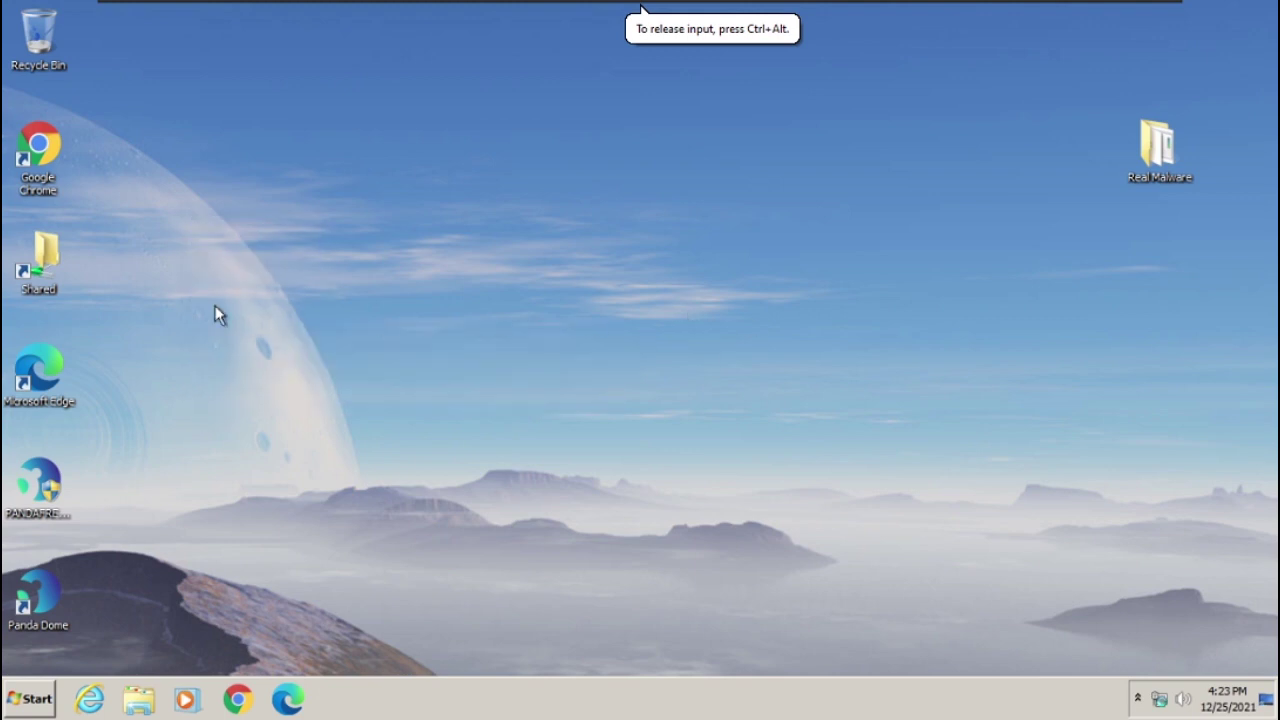
Step: Open the Shared network folder and pick KVRT from 2nd opinions to copy to the desktop
click(56, 256)
double_click(56, 256)
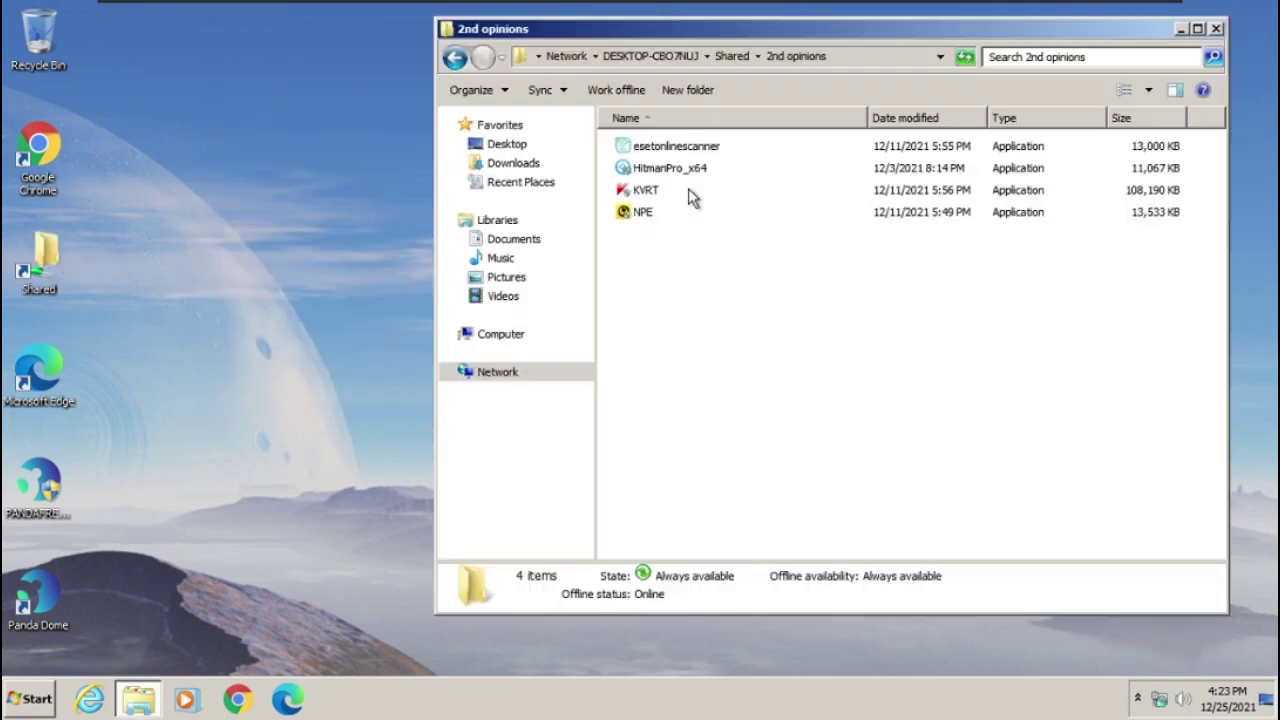
drag(688, 197, 114, 43)
click(663, 194)
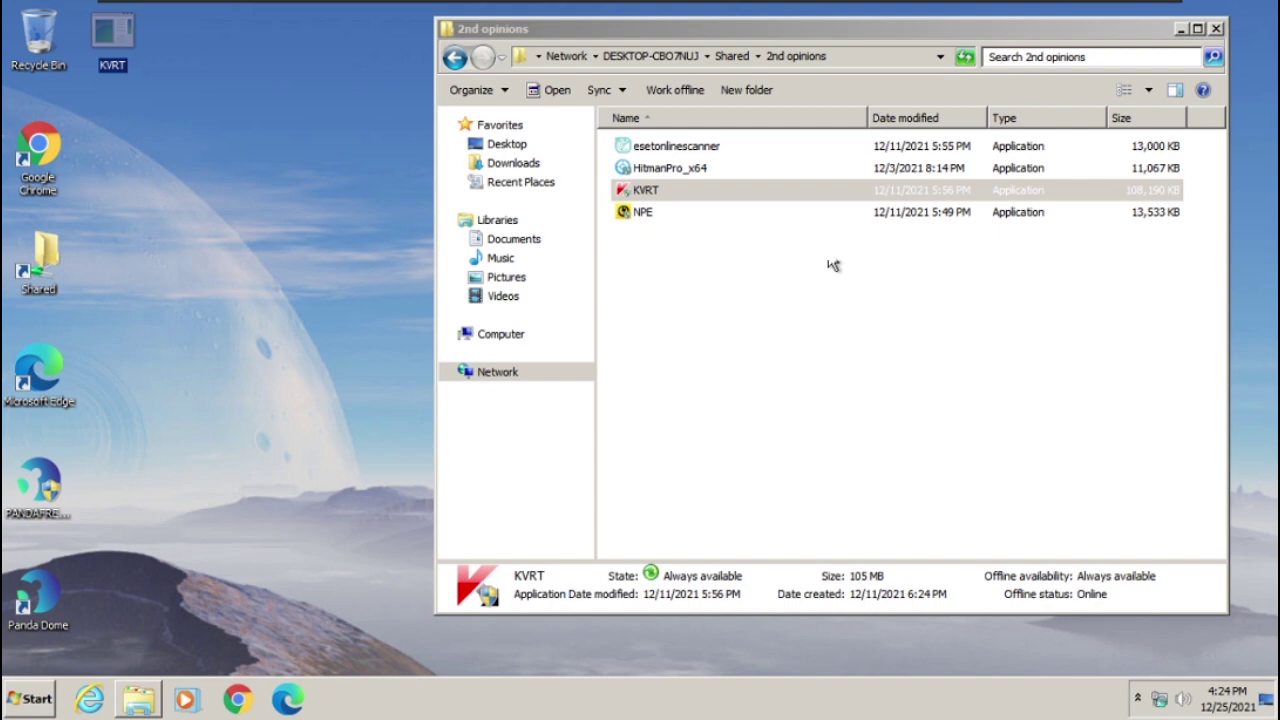
Step: Launch KVRT as administrator and accept the End User License Agreement and KSN Statement
click(1219, 30)
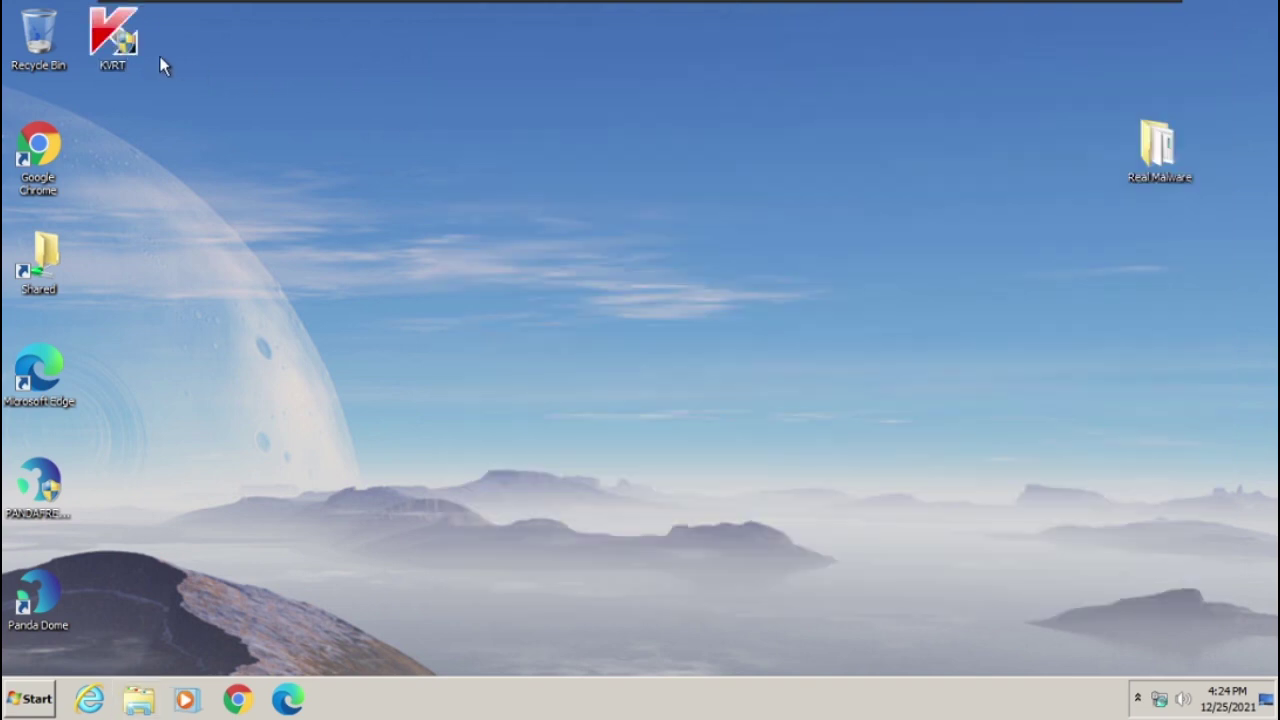
double_click(129, 50)
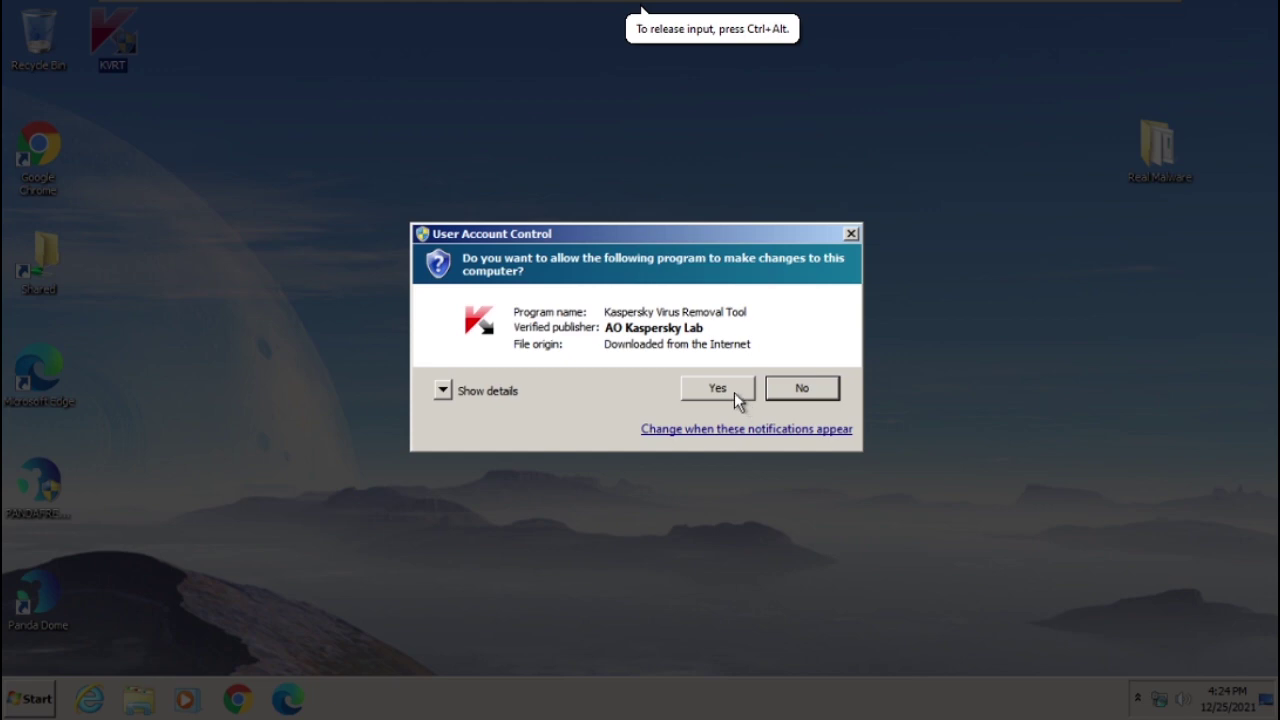
click(734, 392)
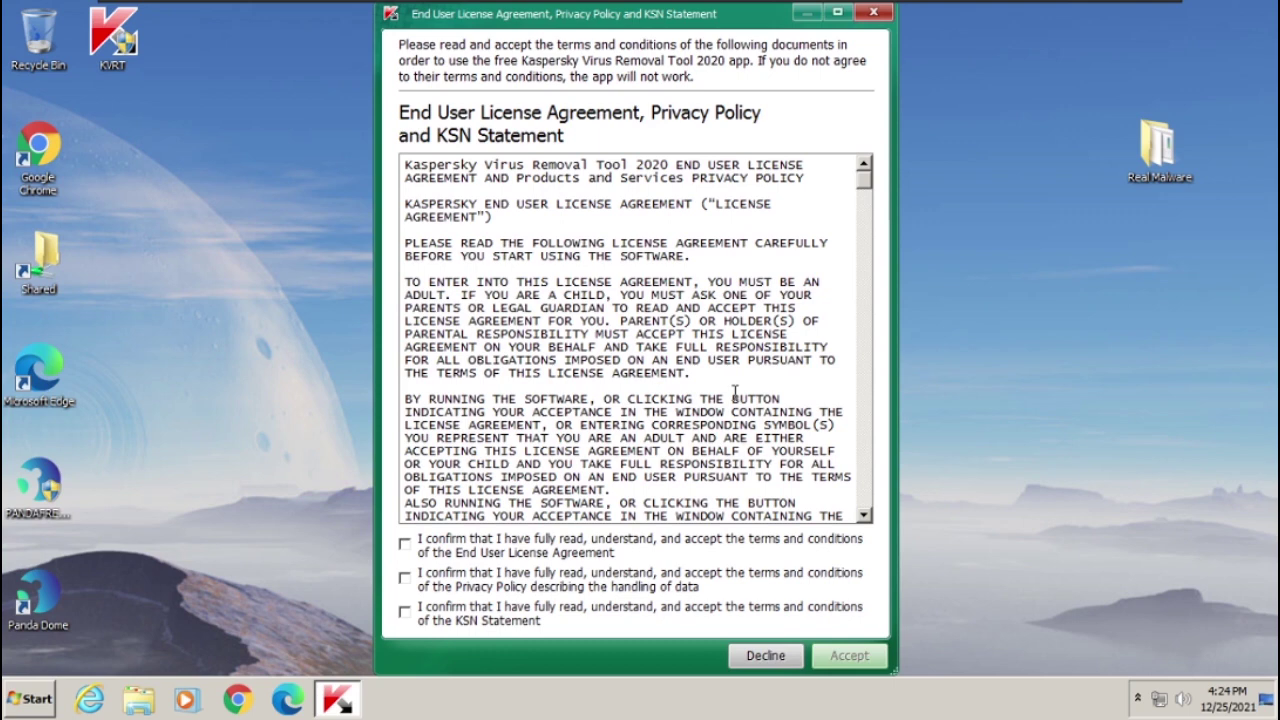
click(460, 552)
click(422, 615)
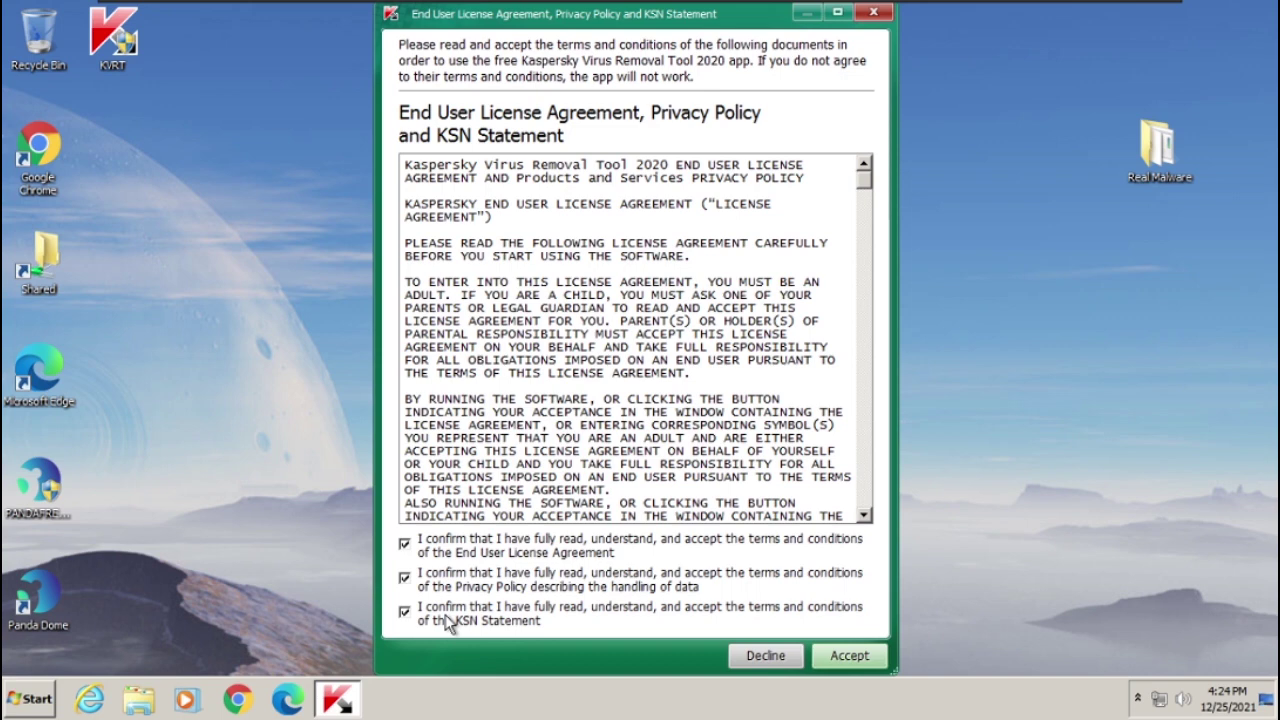
click(834, 660)
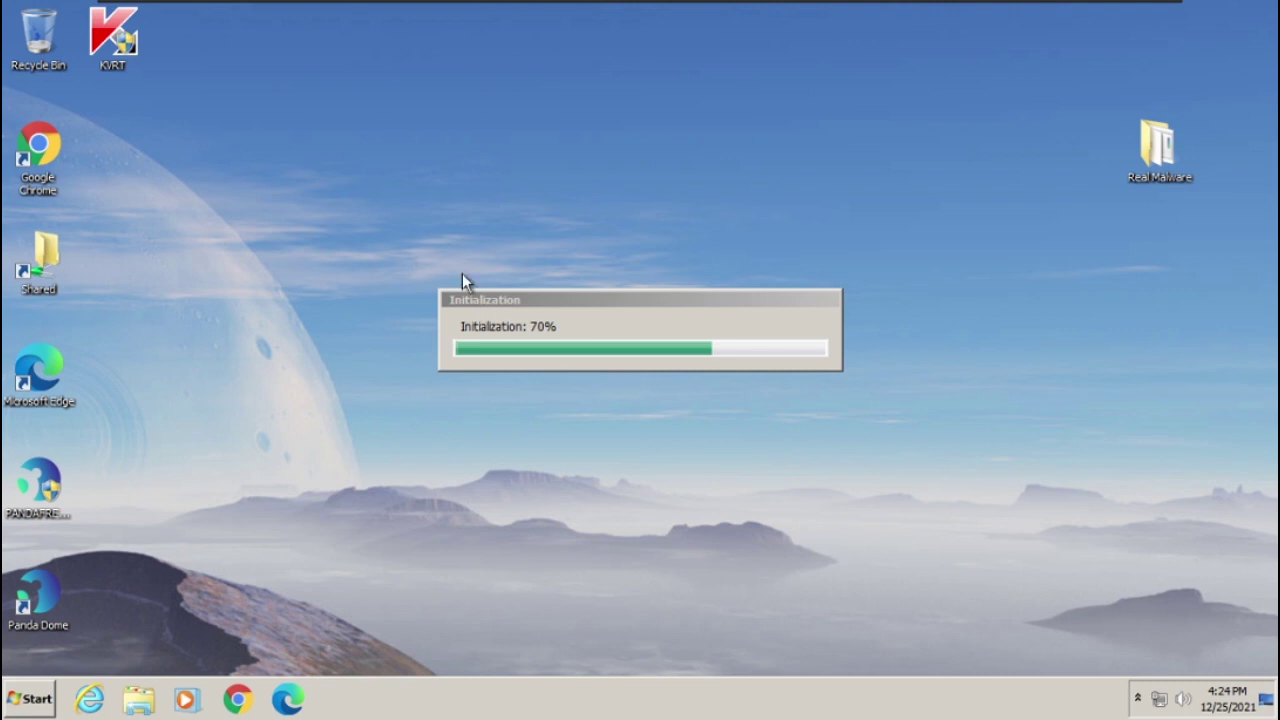
Step: Move the initialization box aside and start scanning the computer for threats
drag(524, 295, 478, 226)
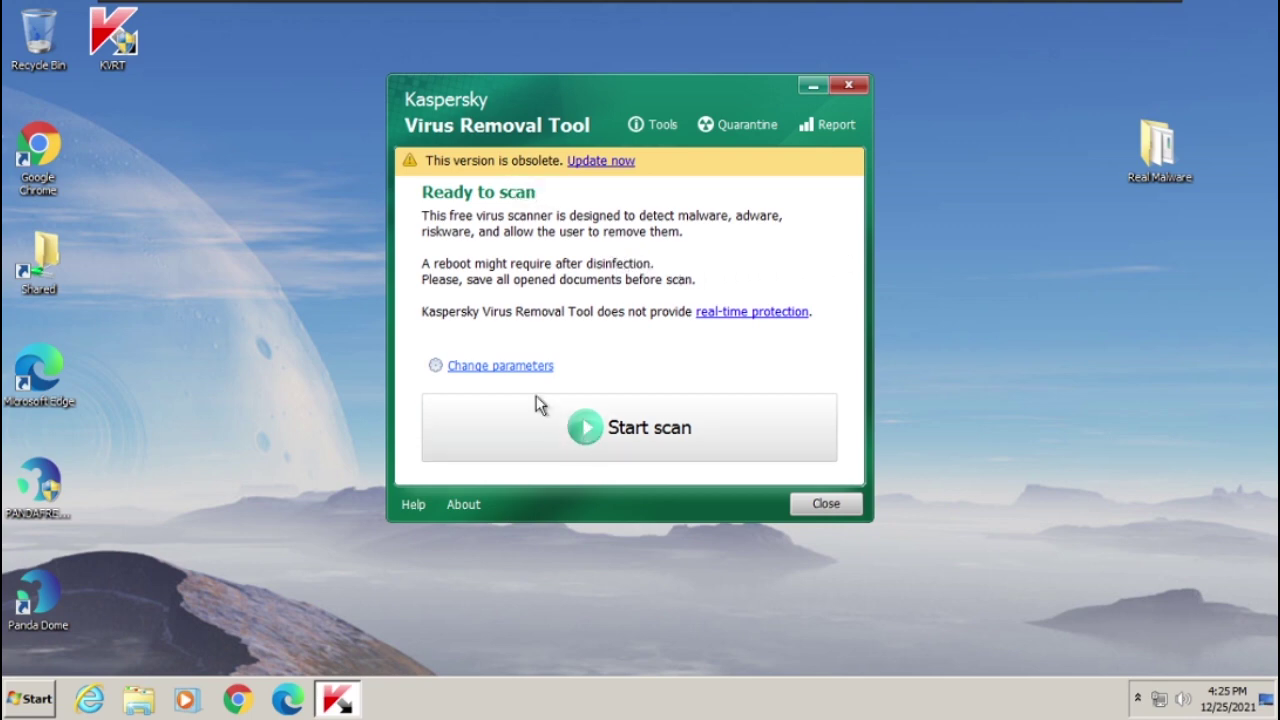
click(545, 420)
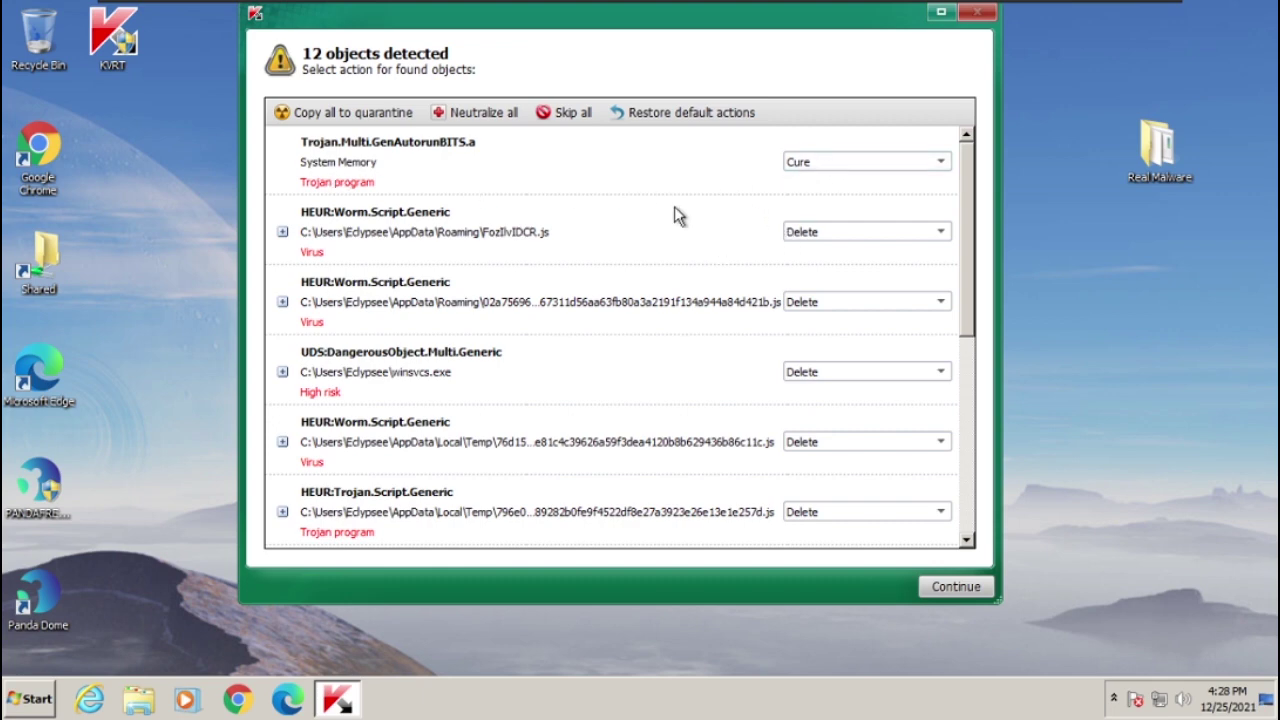
scroll(500, 268, down, 1)
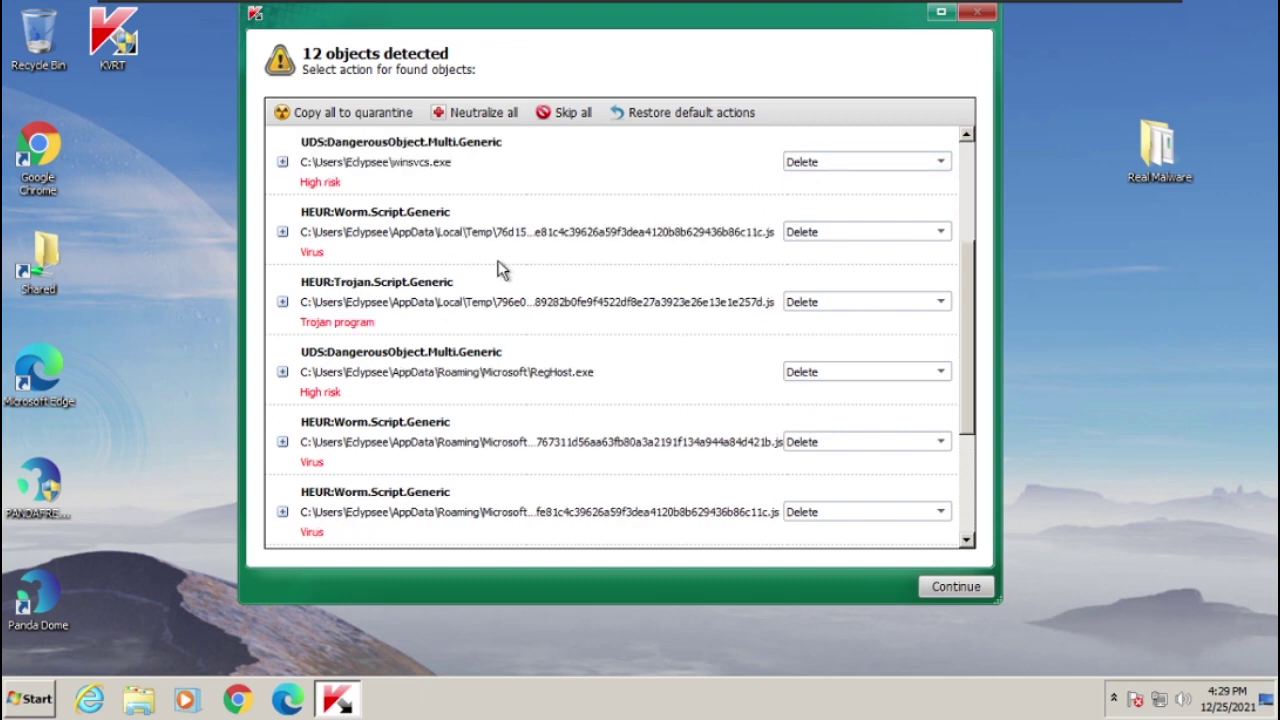
scroll(530, 190, up, 1)
scroll(604, 222, down, 1)
scroll(610, 226, down, 1)
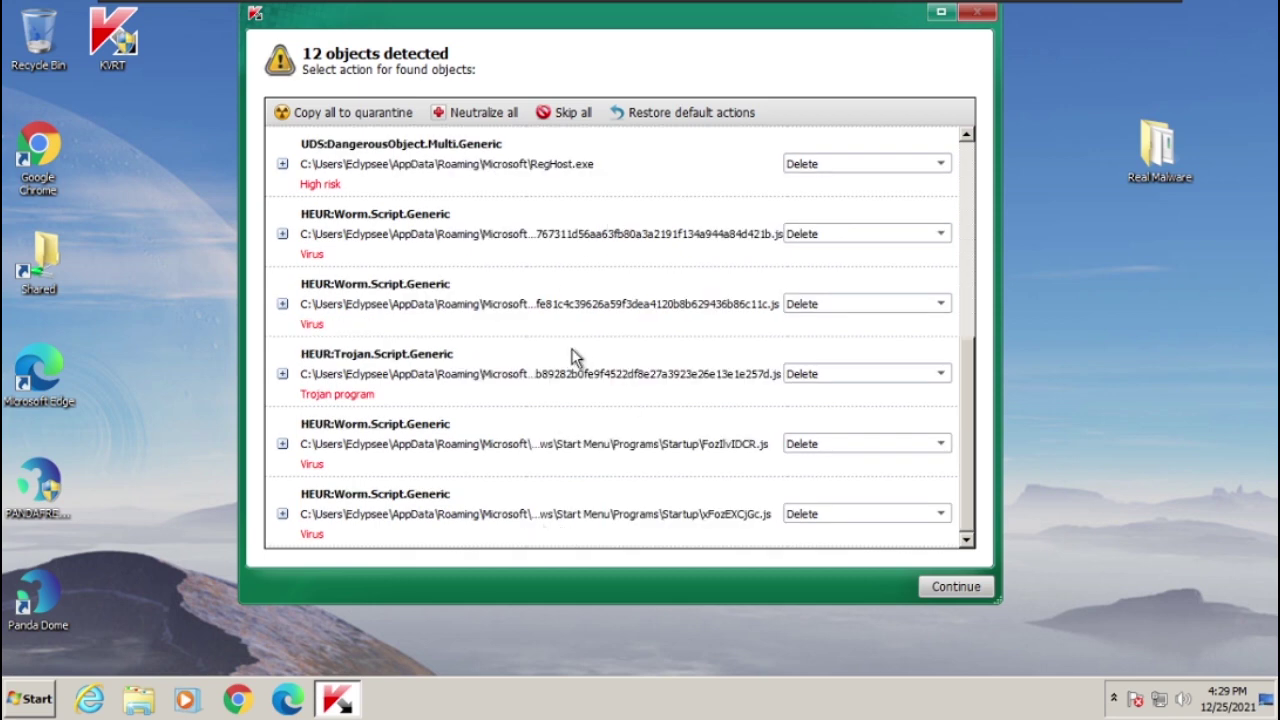
scroll(575, 357, up, 2)
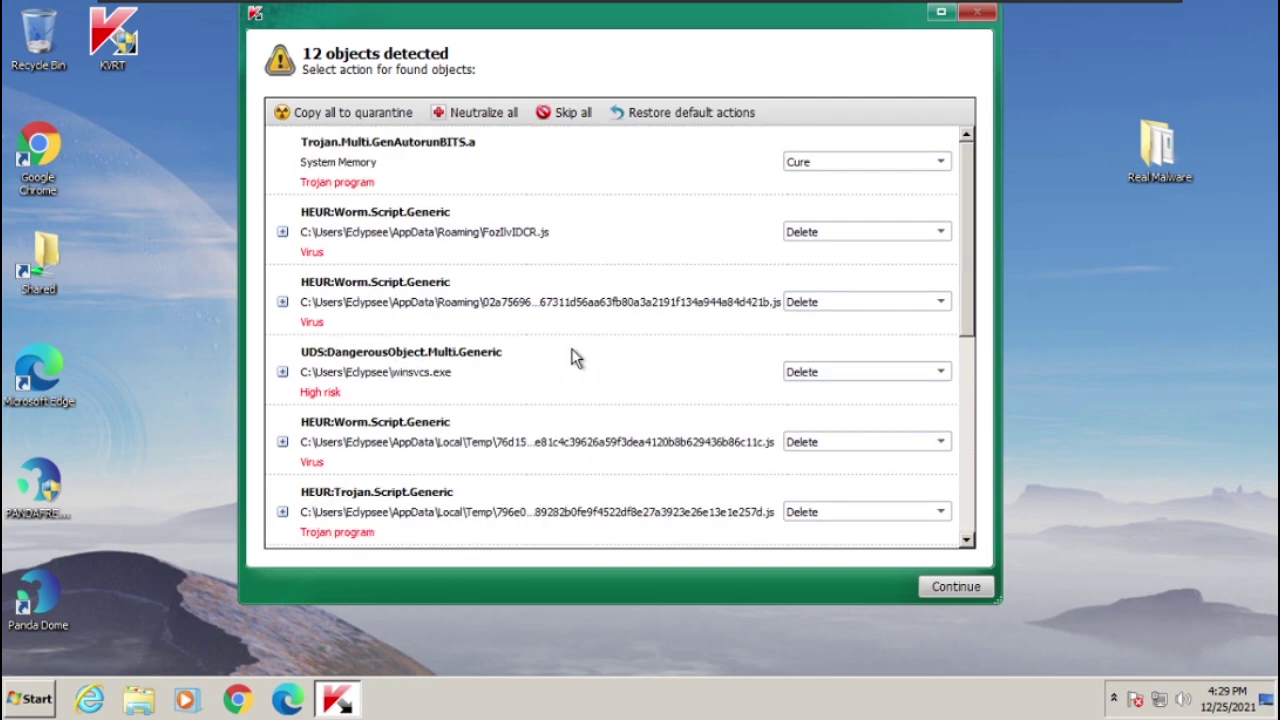
right_click(506, 695)
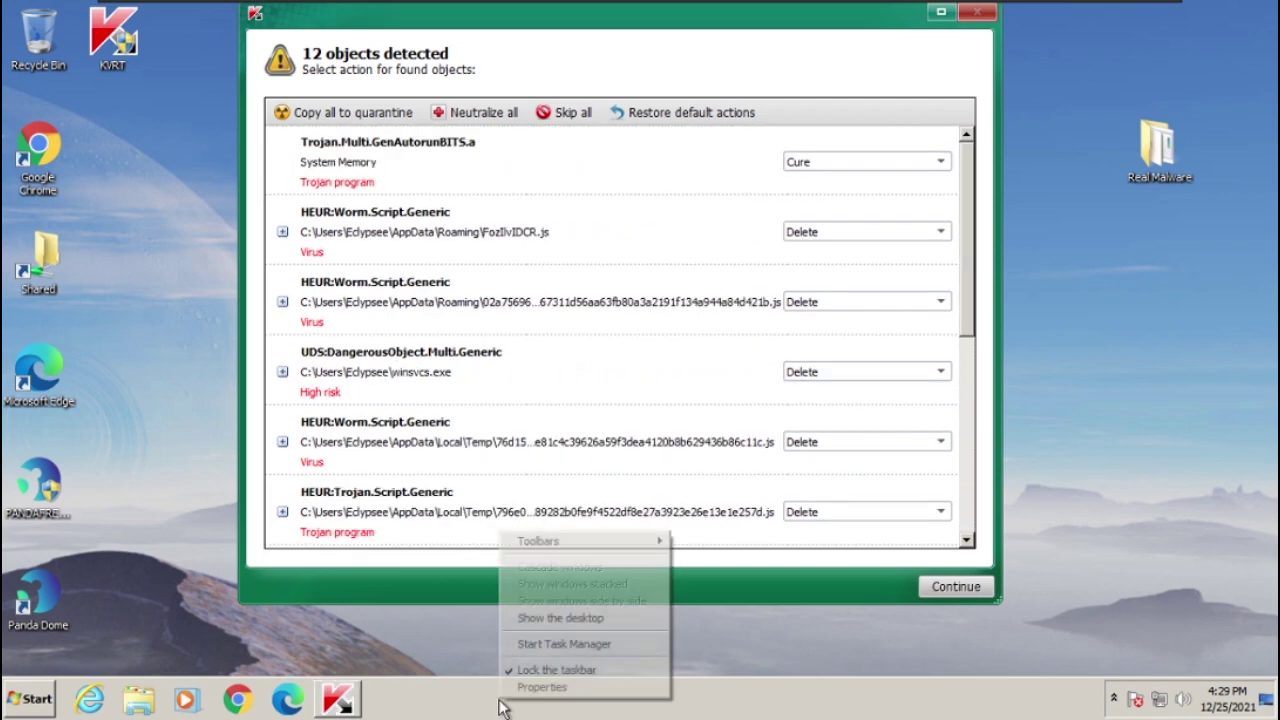
click(564, 644)
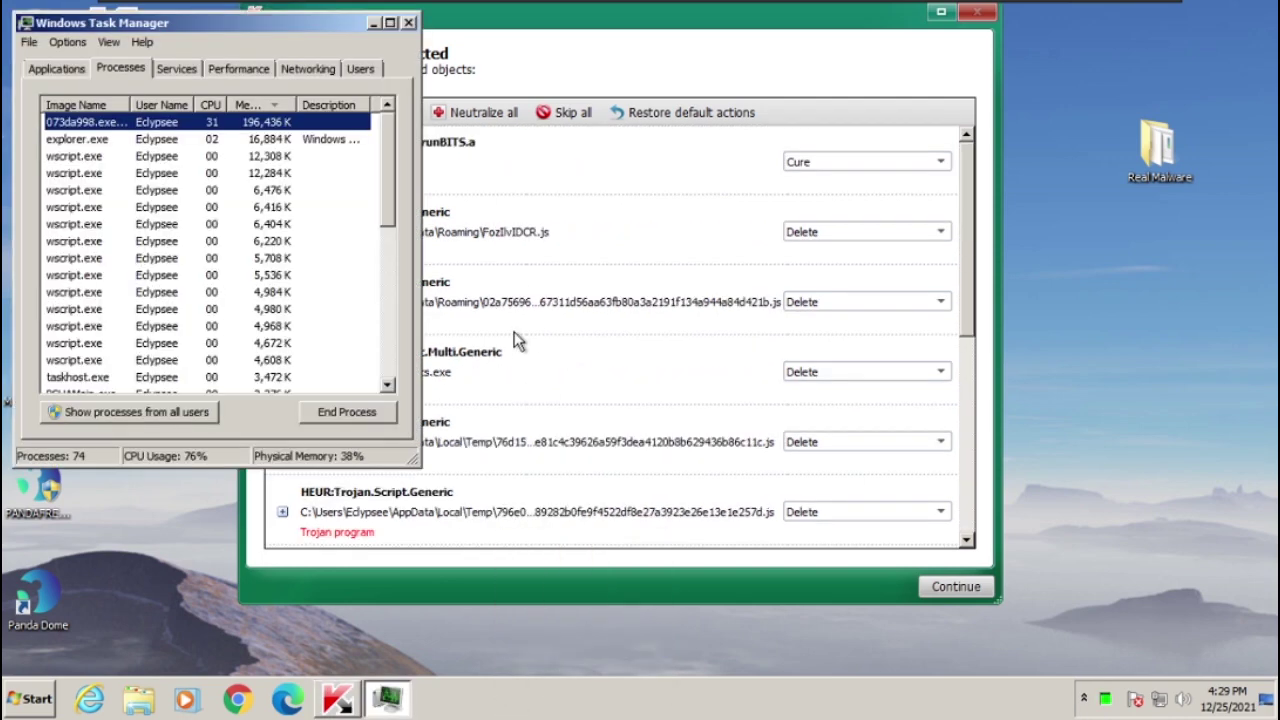
scroll(240, 278, down, 5)
scroll(240, 278, down, 2)
scroll(240, 278, up, 7)
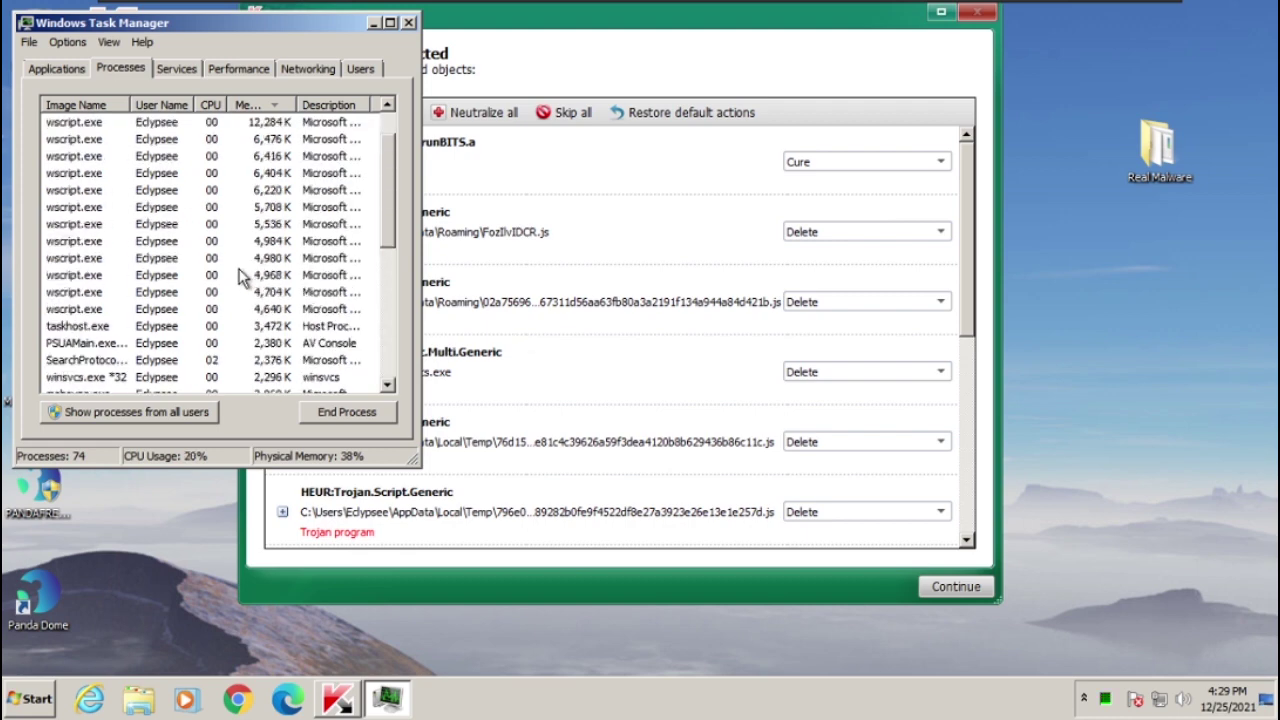
scroll(240, 278, down, 2)
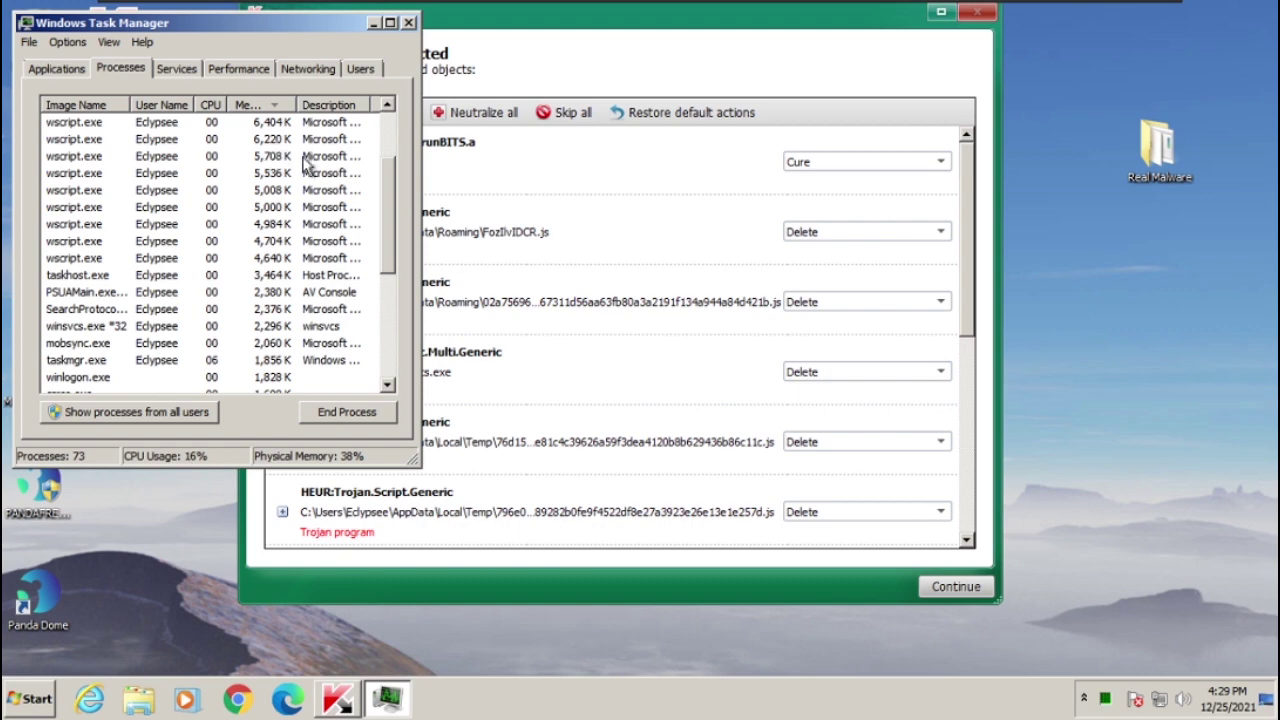
click(265, 326)
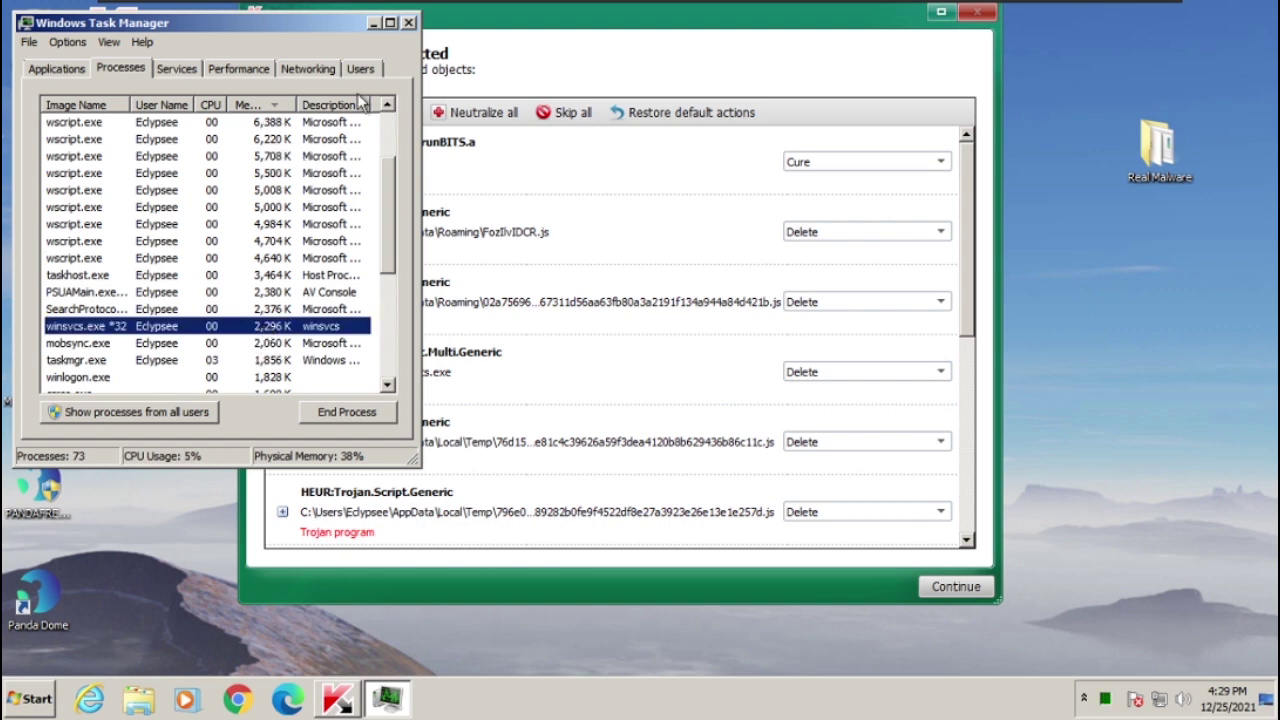
click(409, 22)
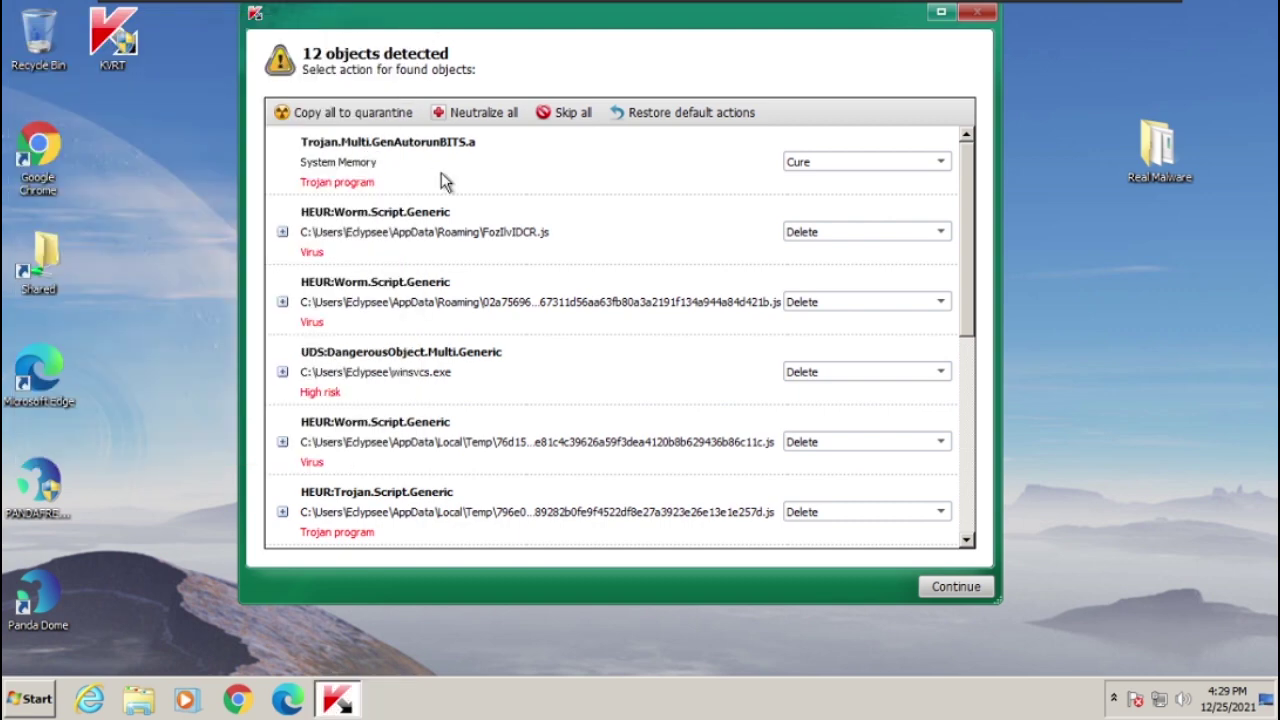
drag(464, 142, 472, 147)
scroll(759, 145, down, 3)
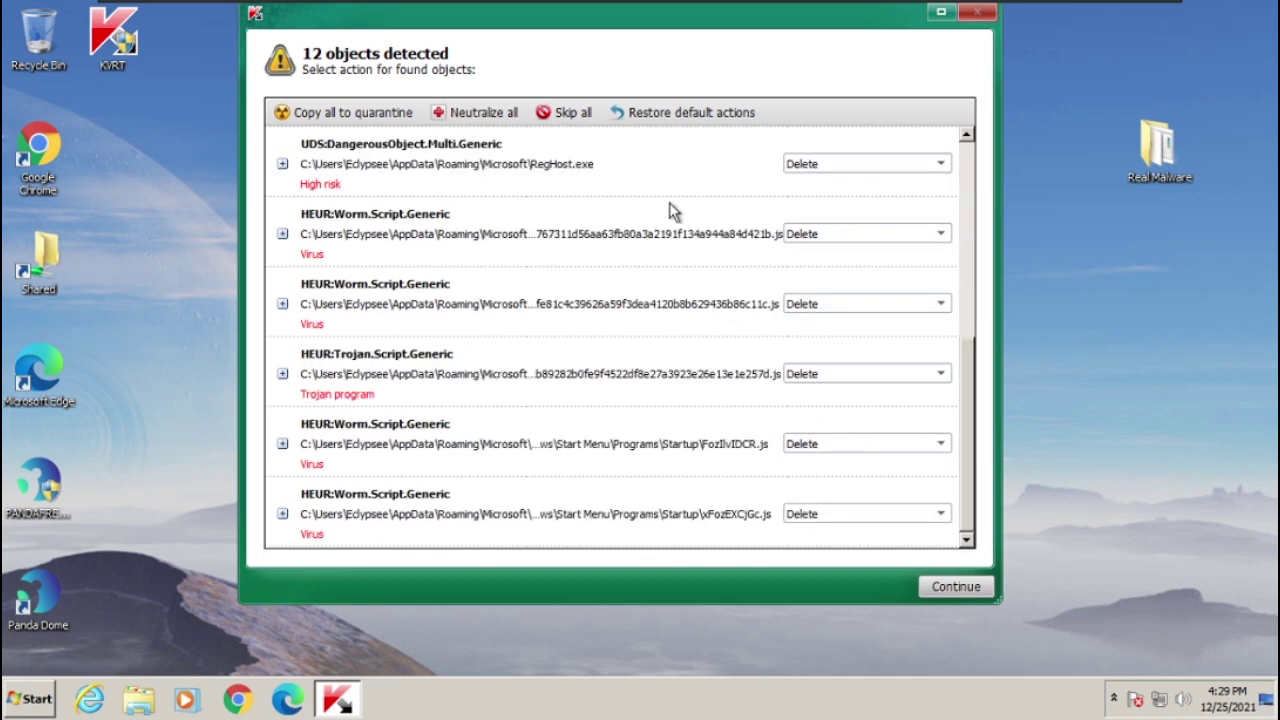
scroll(690, 208, up, 3)
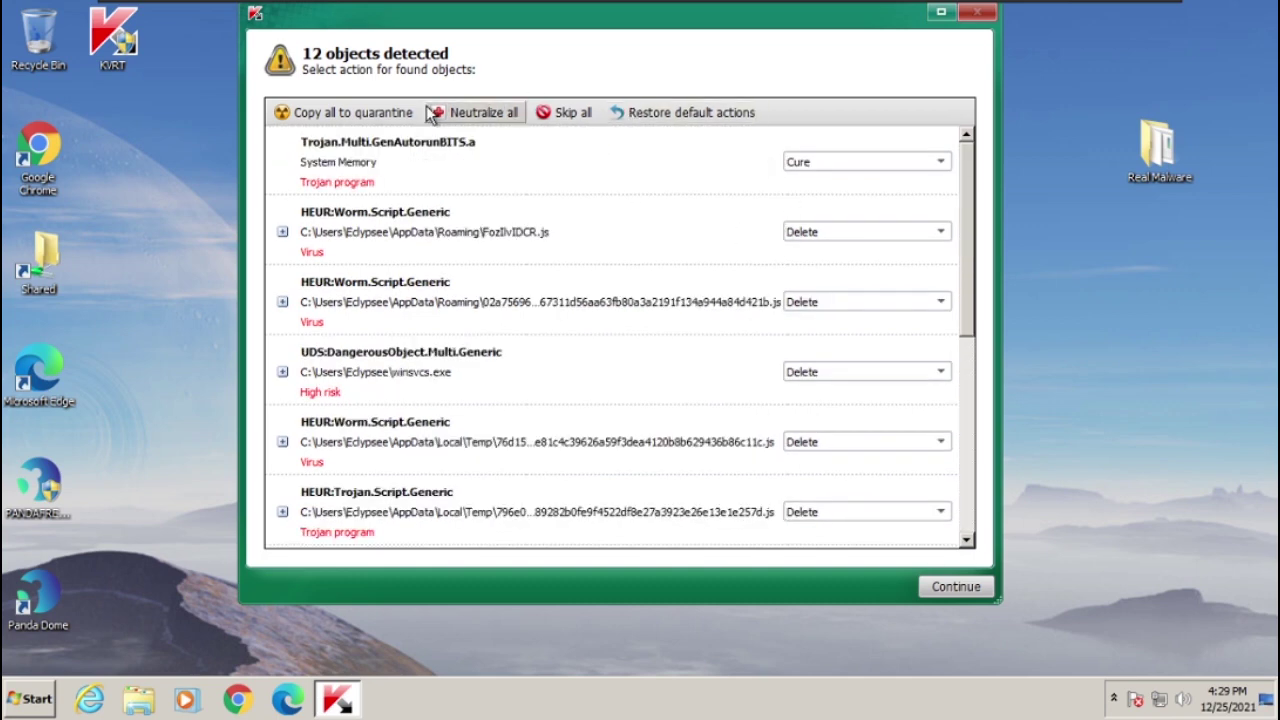
Step: Accept the actions for all 12 objects, choose disinfect with restart, and dismiss the first bad-image errors
click(956, 586)
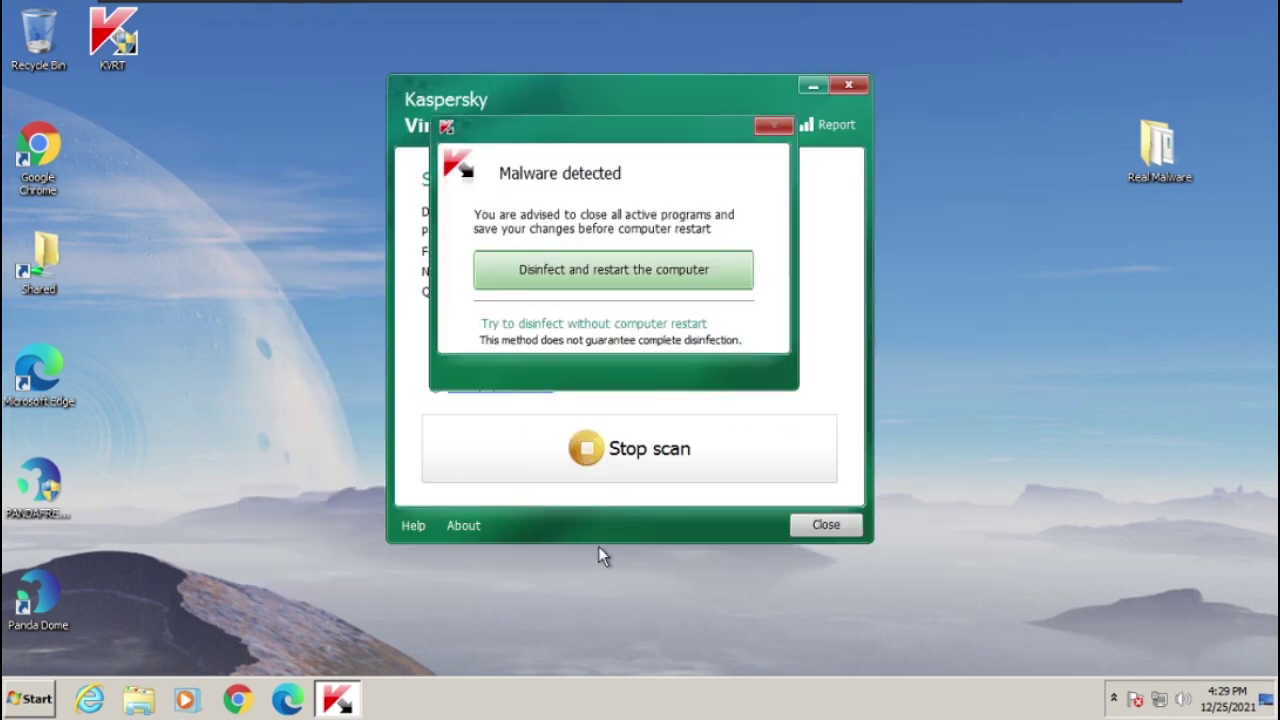
click(632, 268)
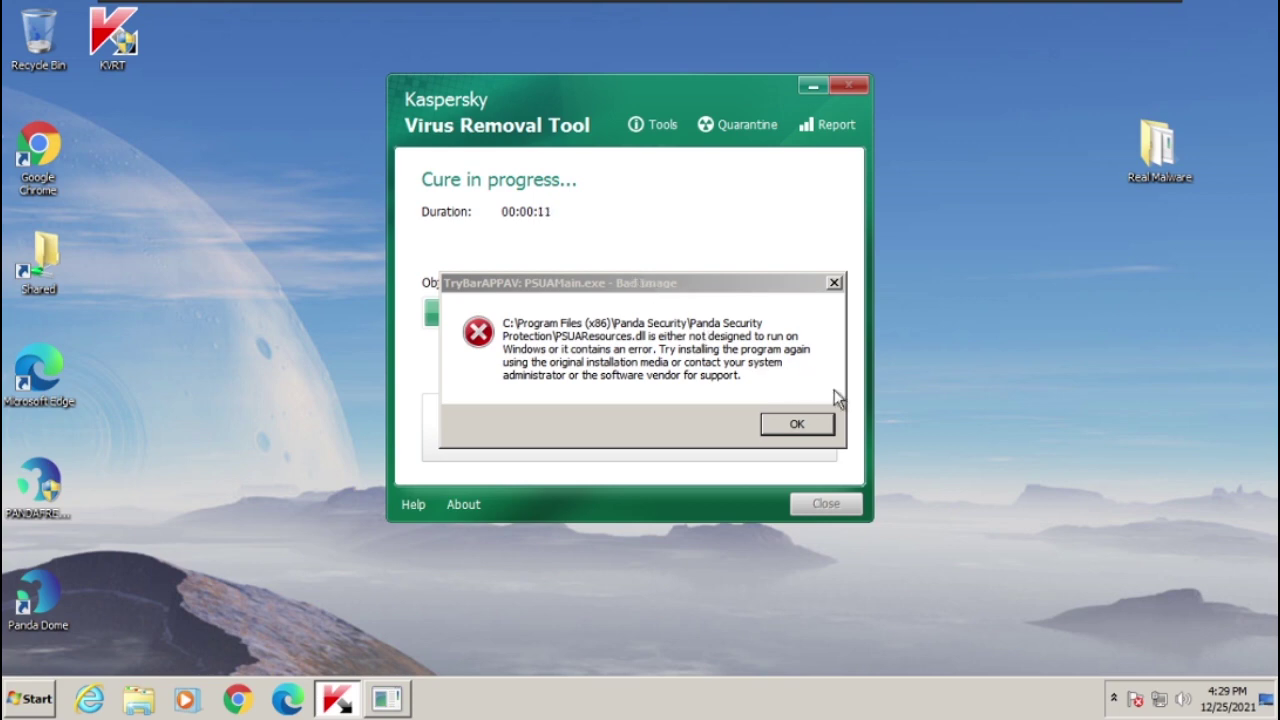
click(816, 428)
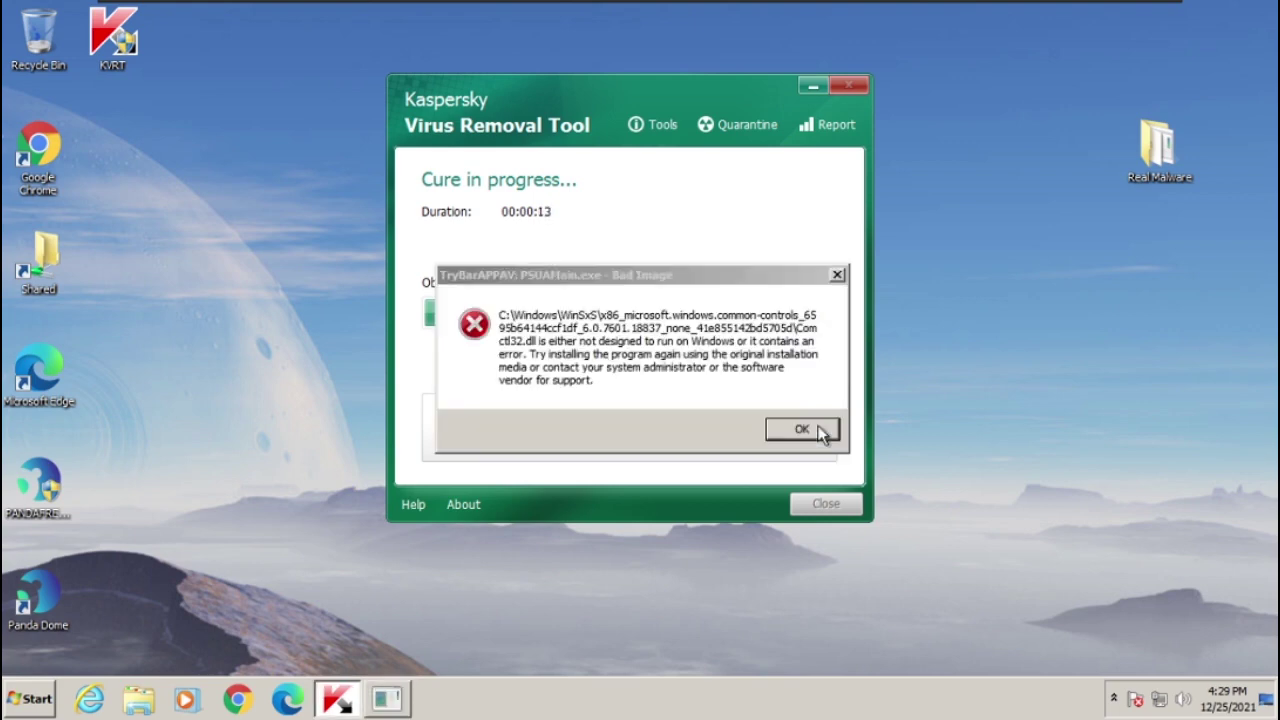
click(818, 428)
click(797, 425)
click(797, 425)
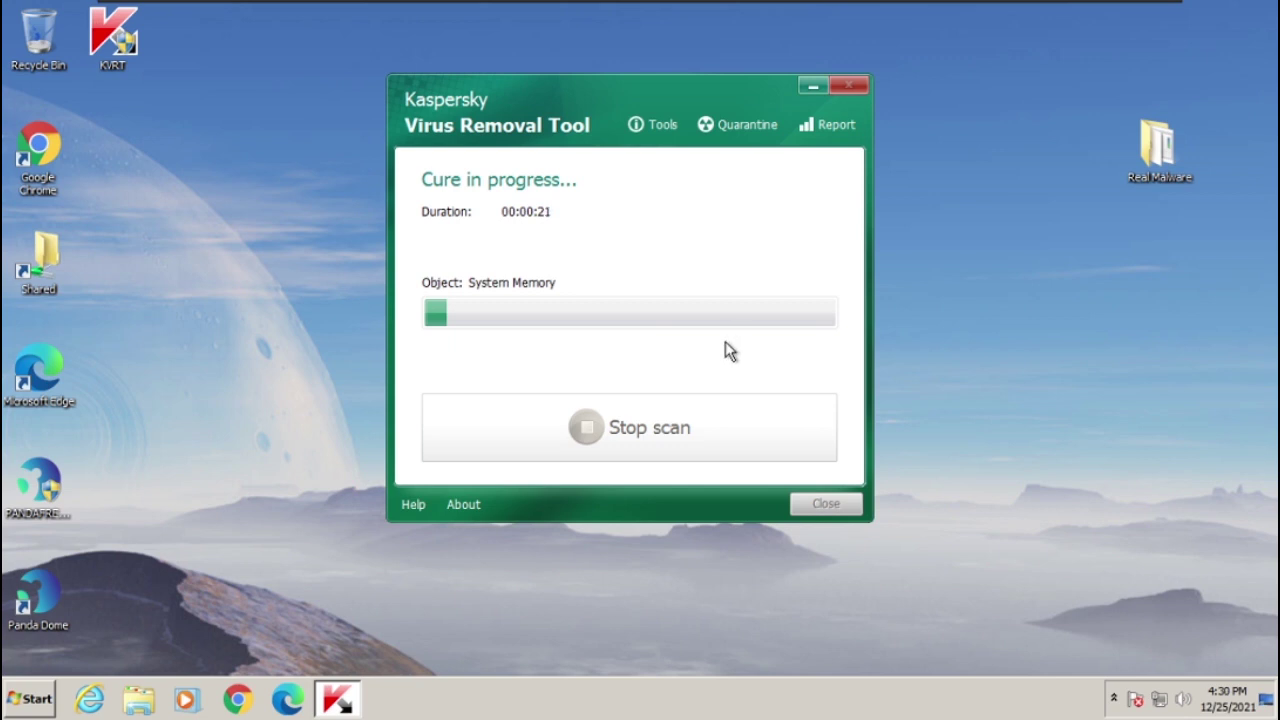
Step: Try launching Panda Dome, then dismiss the PSUAConsole access error and remaining comctl32, PSUAResources and Explorer.EXE errors
double_click(52, 592)
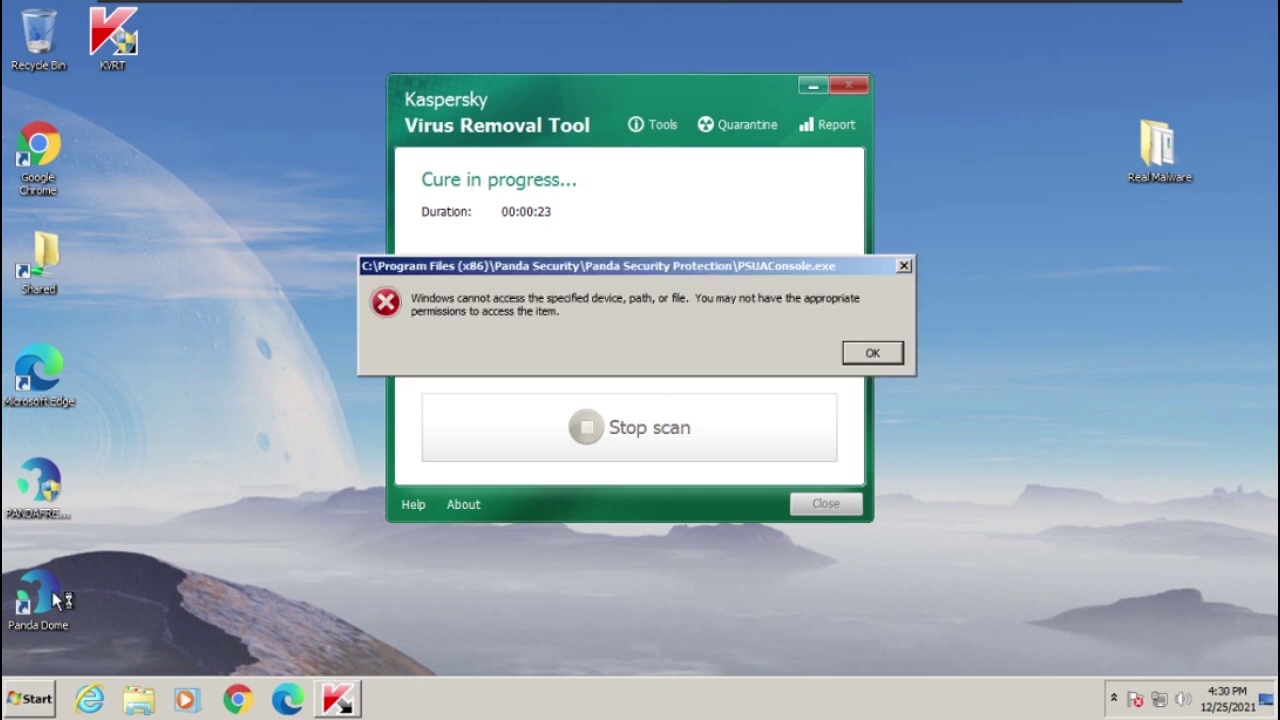
click(876, 353)
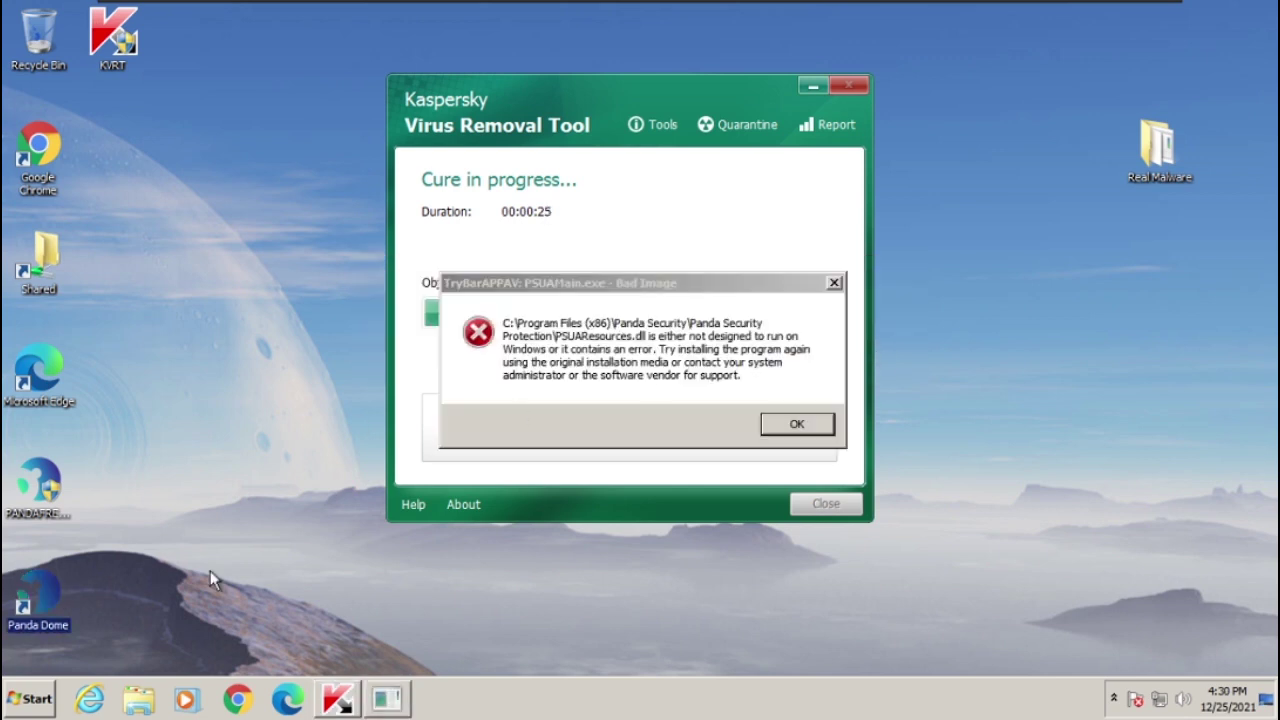
click(690, 380)
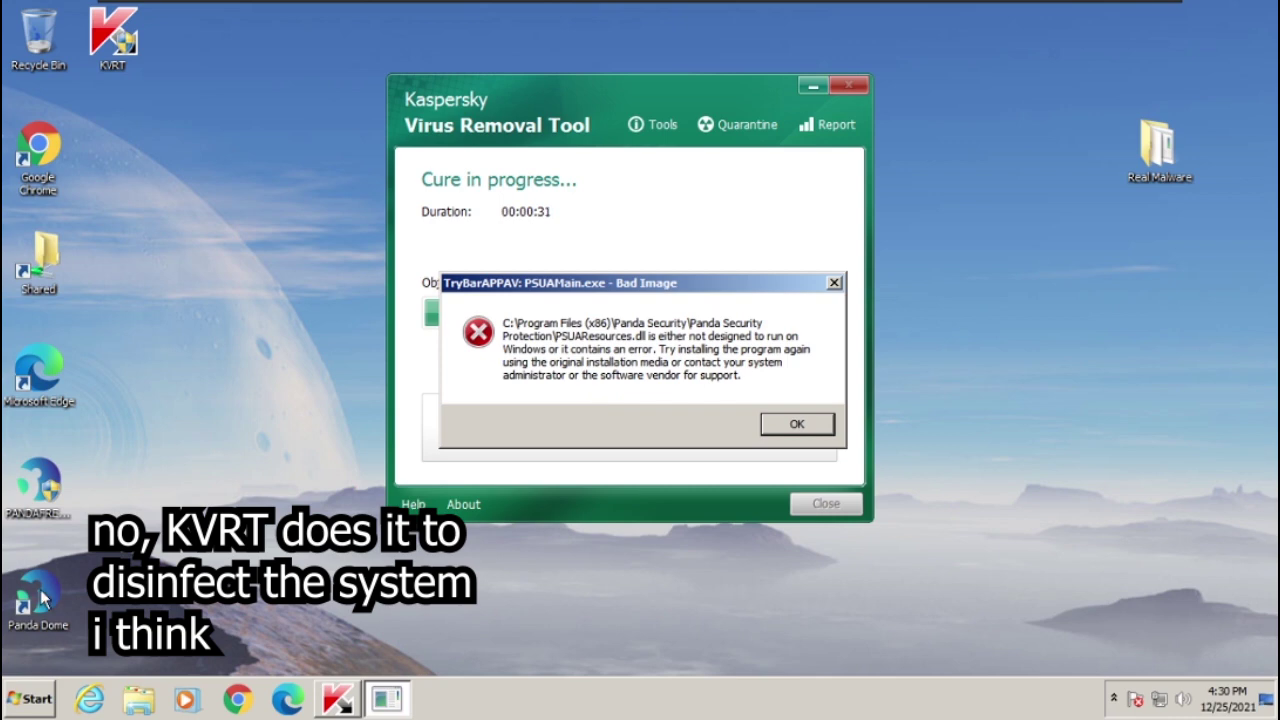
click(792, 426)
click(792, 426)
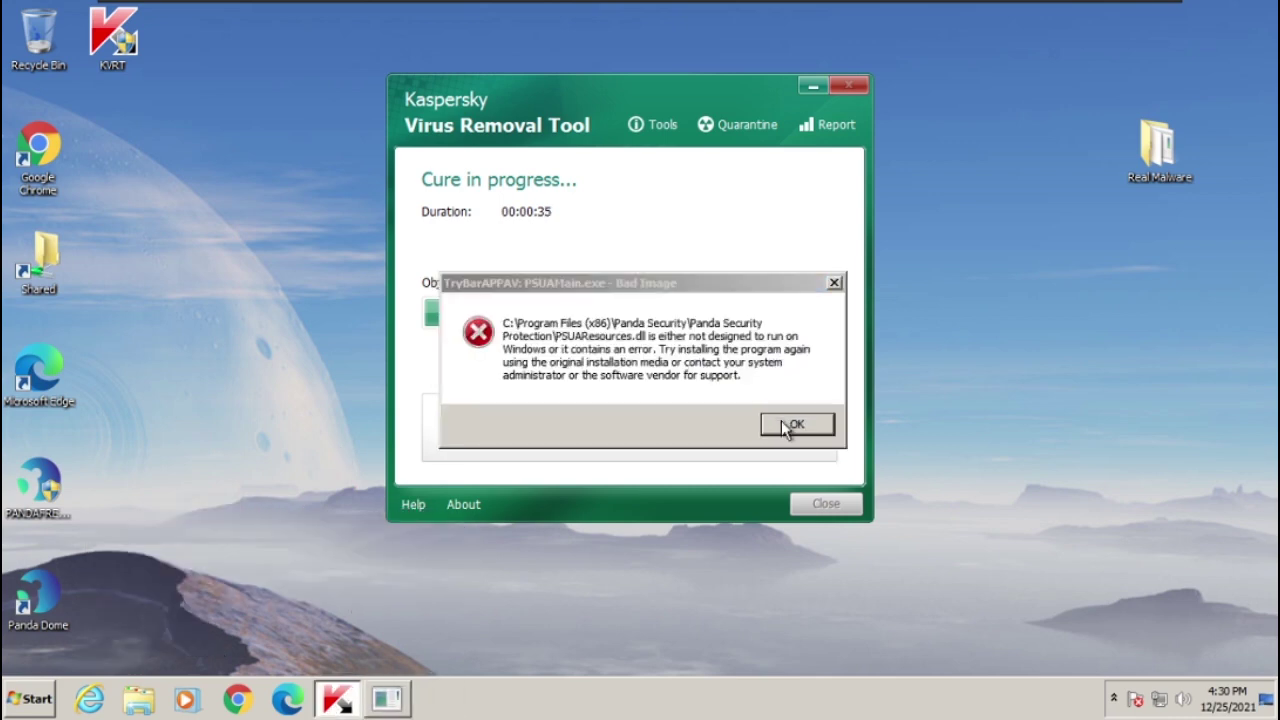
click(795, 426)
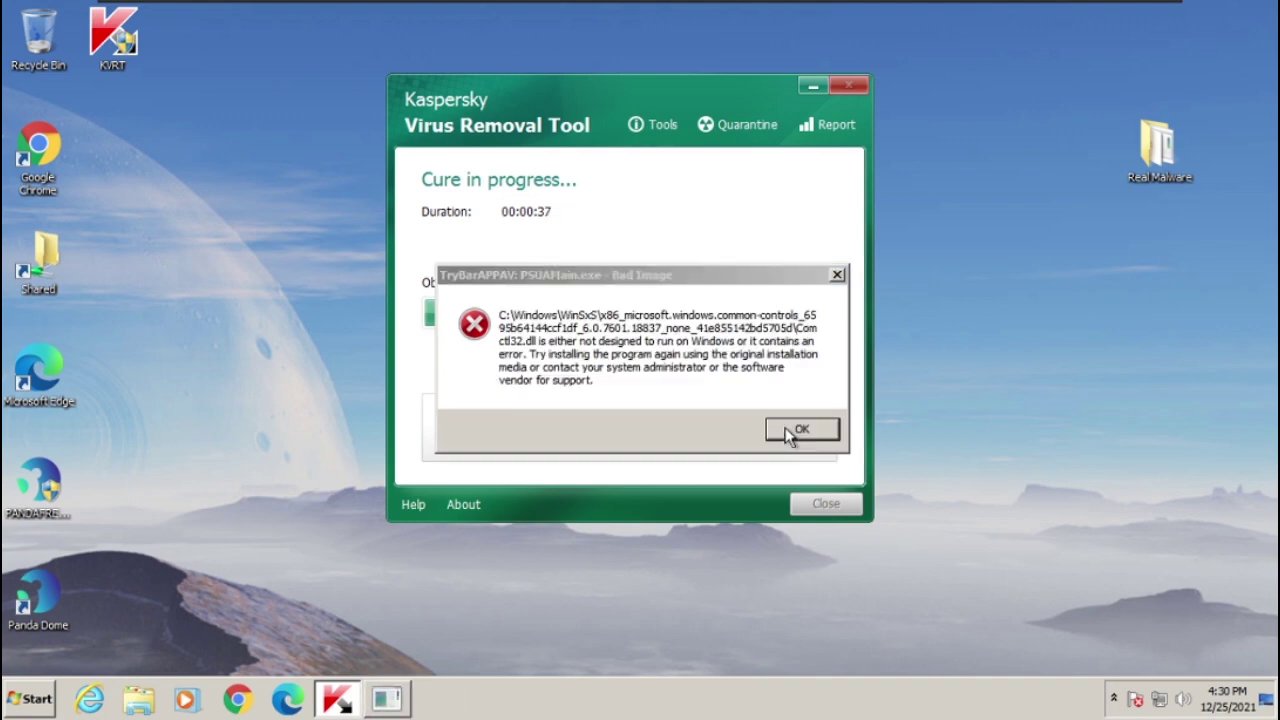
click(795, 426)
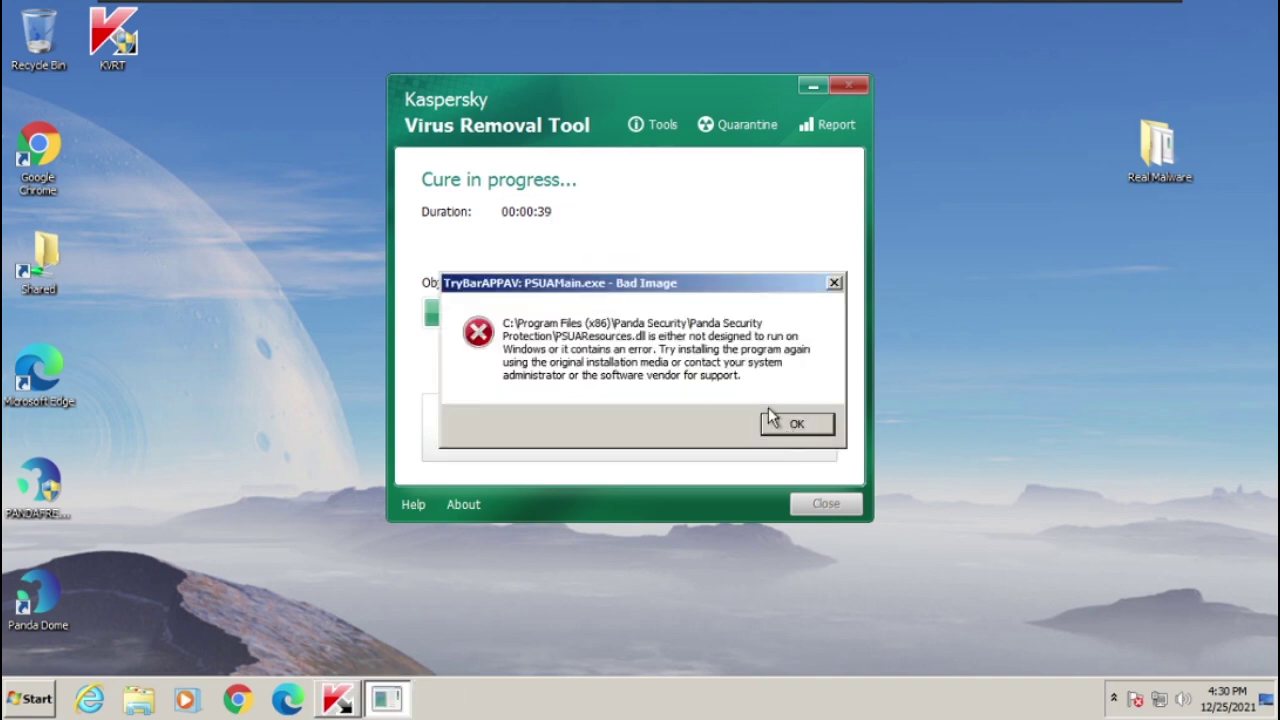
click(793, 428)
click(786, 430)
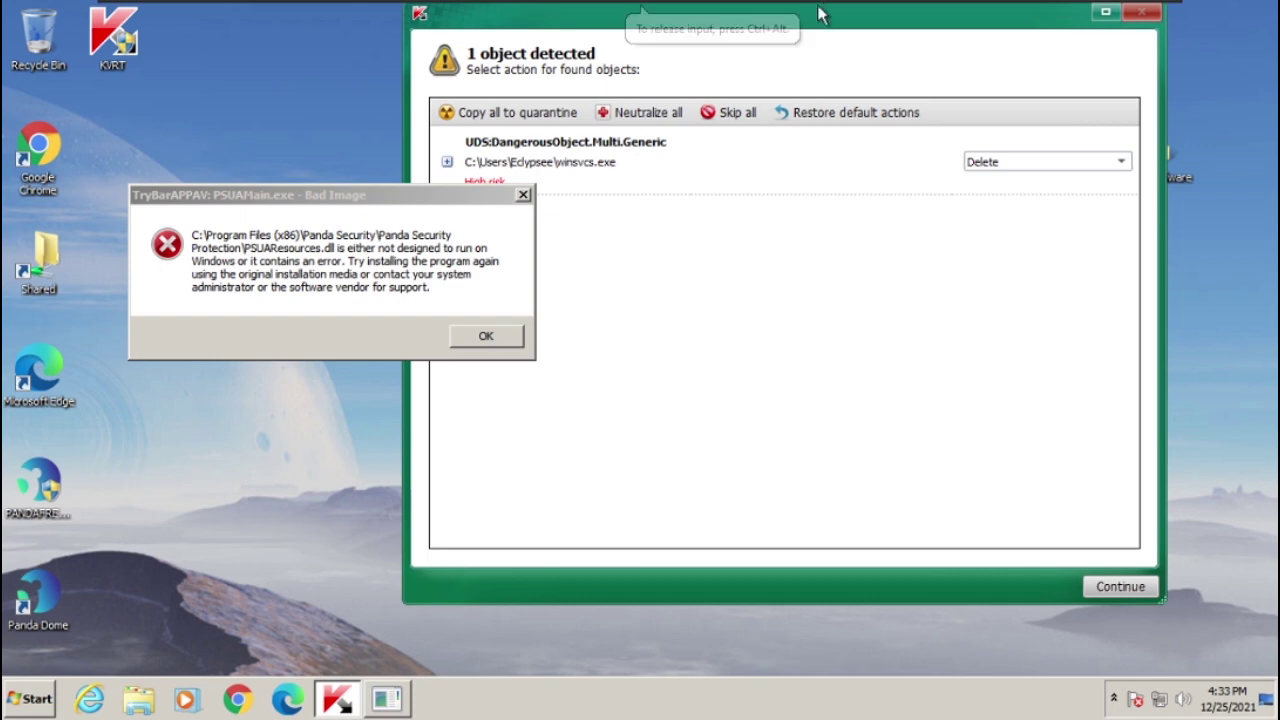
Step: Expand winsvcs.exe to view its hashes and continue with Delete selected
click(909, 23)
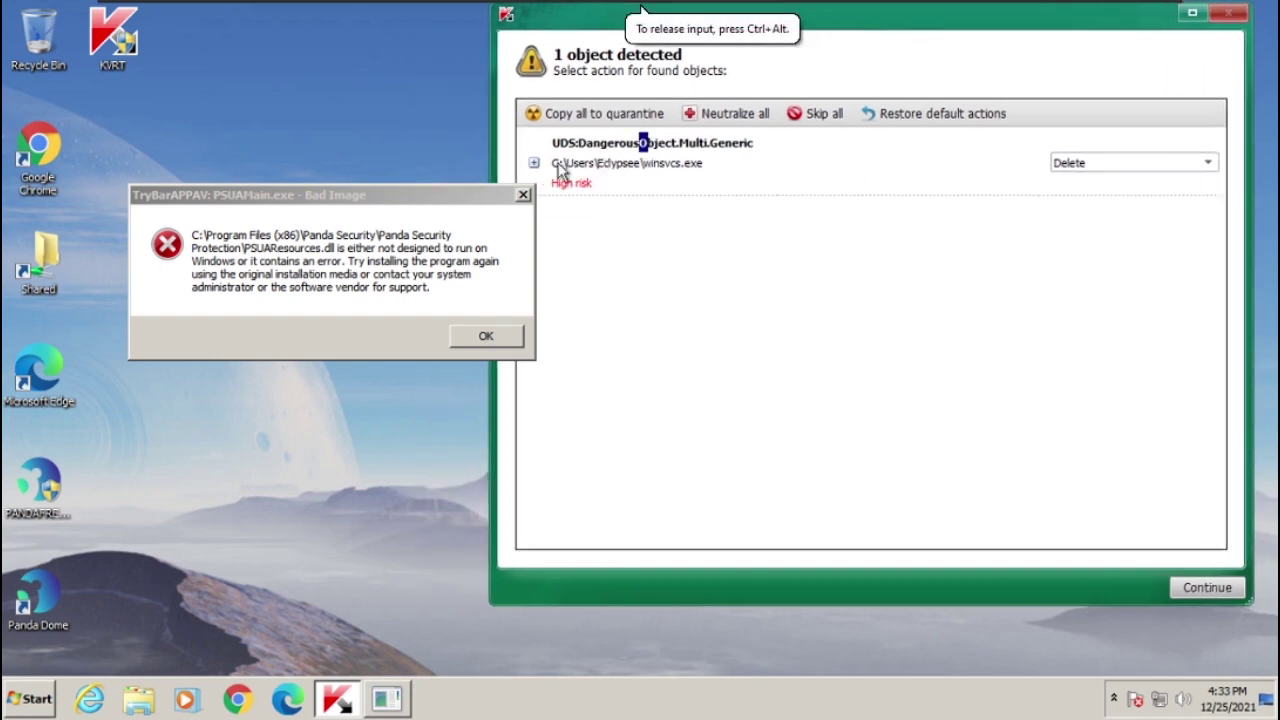
click(534, 163)
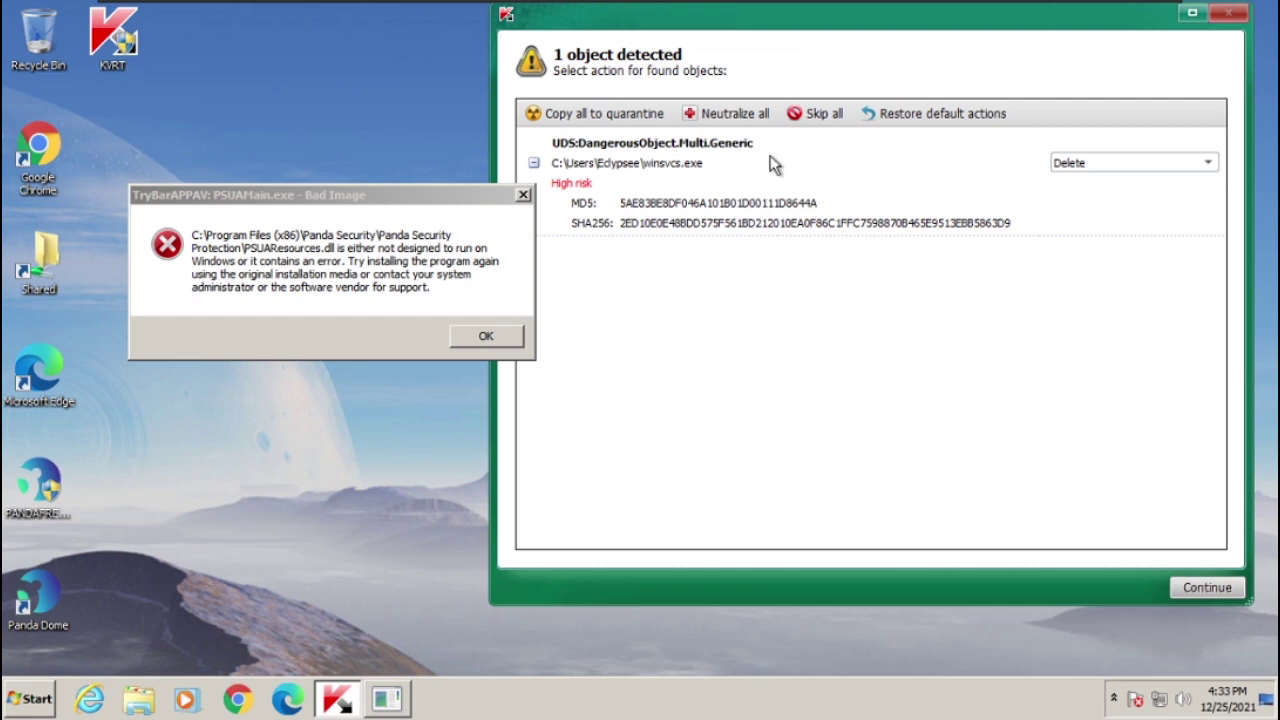
click(1207, 588)
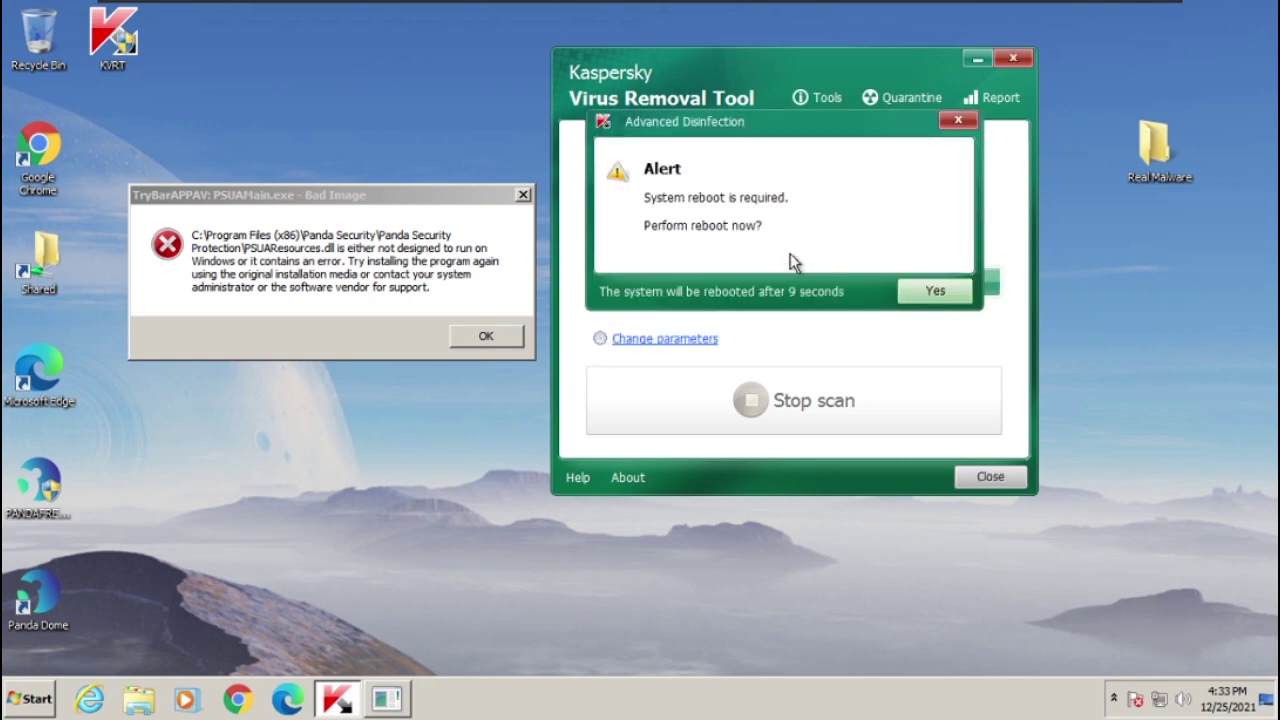
Step: Accept the Advanced Disinfection reboot so KVRT reinitializes after the restart
click(915, 297)
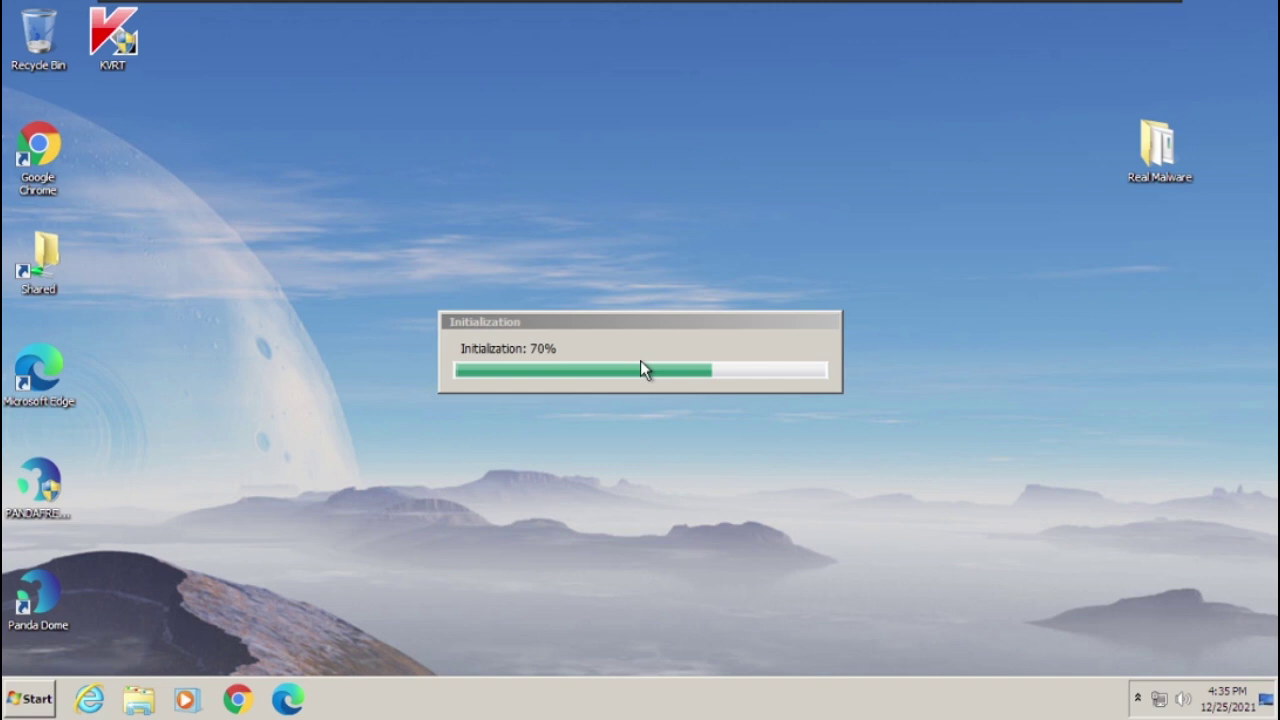
Step: Start Task Manager from the taskbar and widen it and its Image Name column
right_click(843, 703)
click(900, 642)
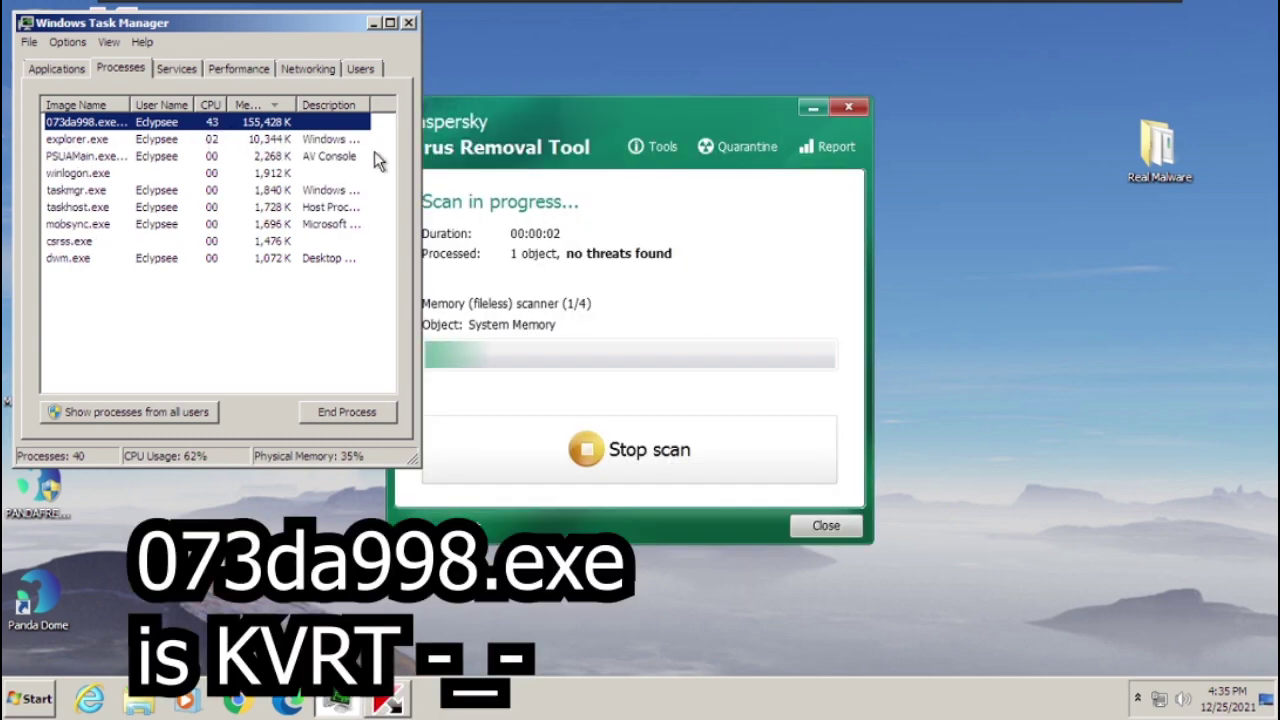
drag(420, 177, 593, 177)
mouse_move(125, 104)
mouse_down()
mouse_move(215, 104)
mouse_move(140, 104)
mouse_up()
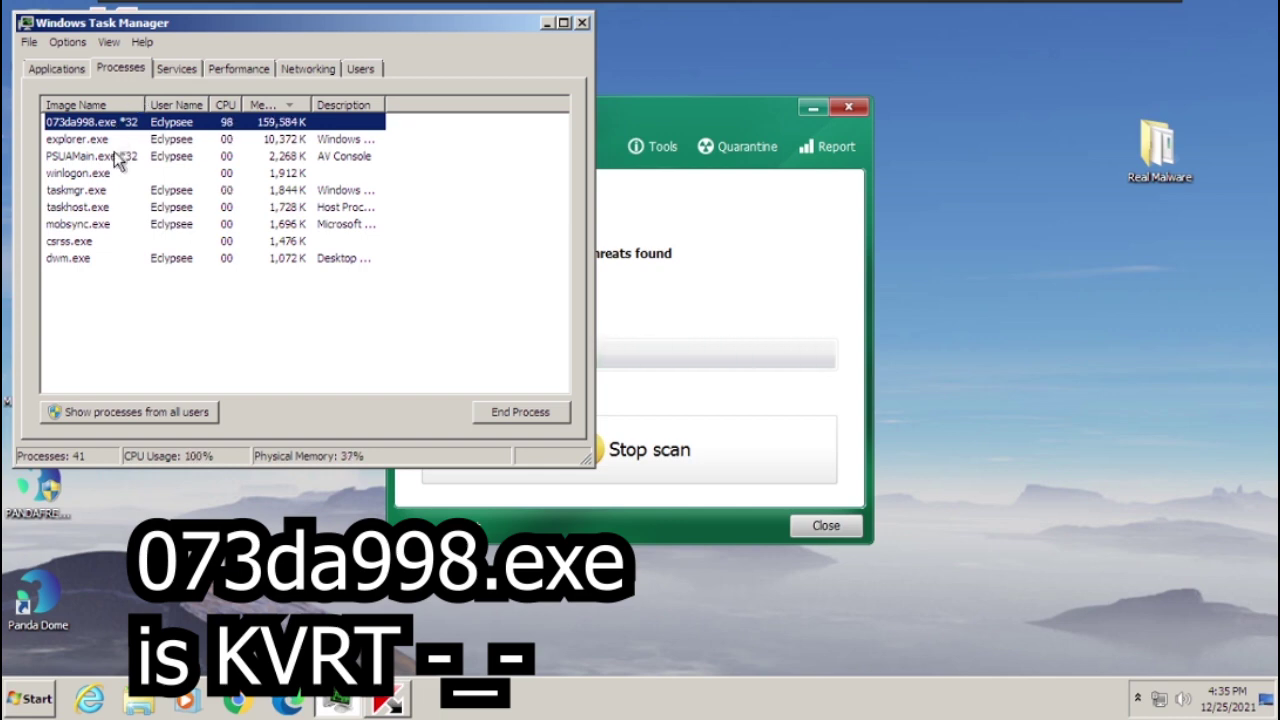
Step: Stop the KVRT post-reboot scan at 11556 clean objects
click(251, 354)
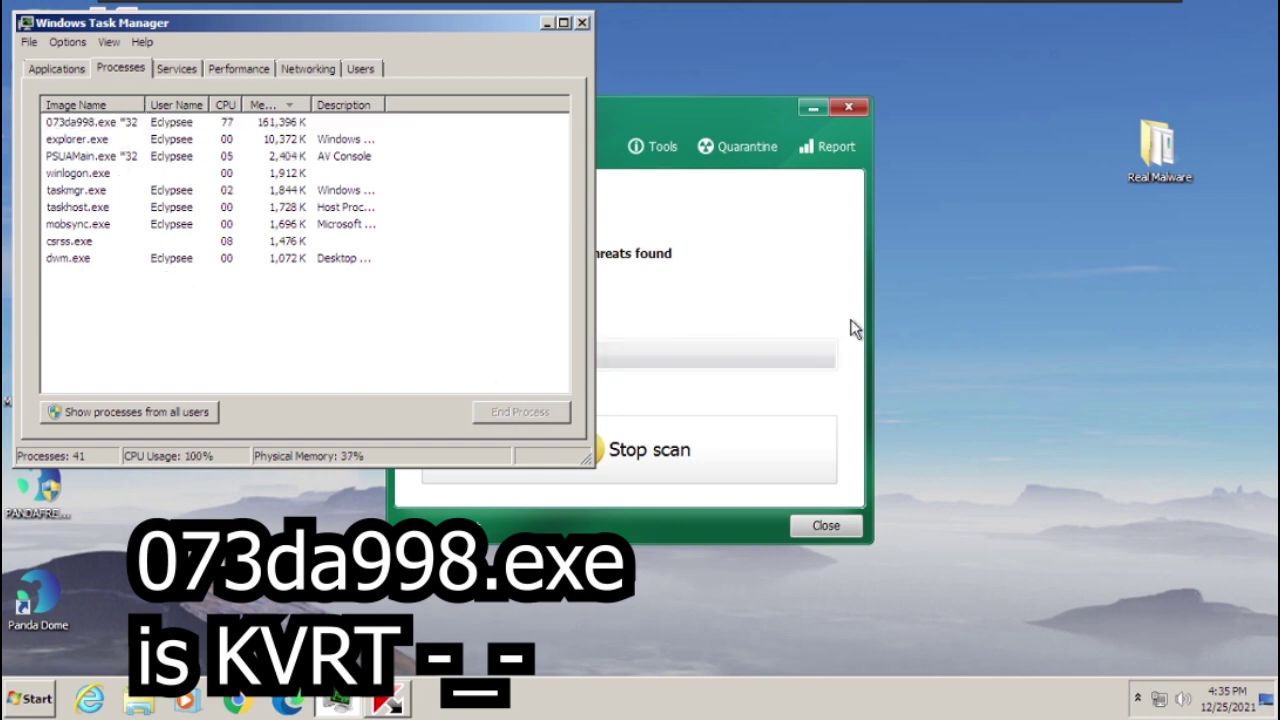
click(853, 328)
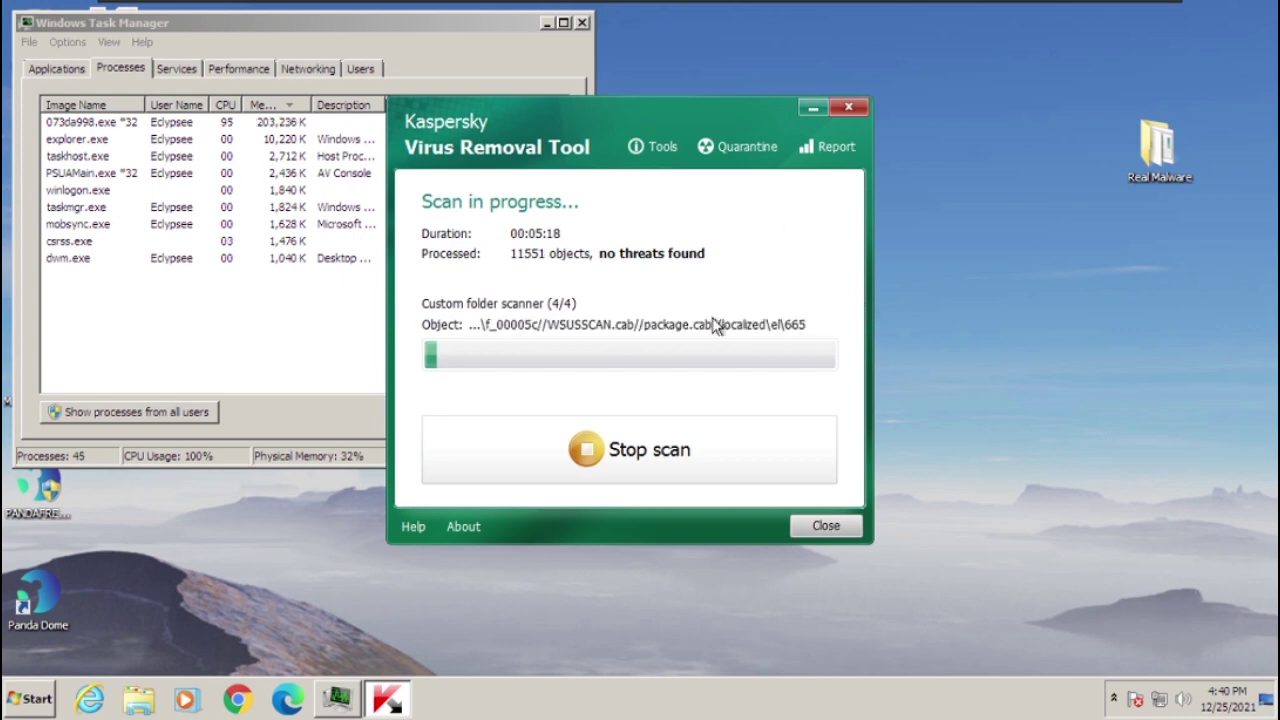
click(727, 445)
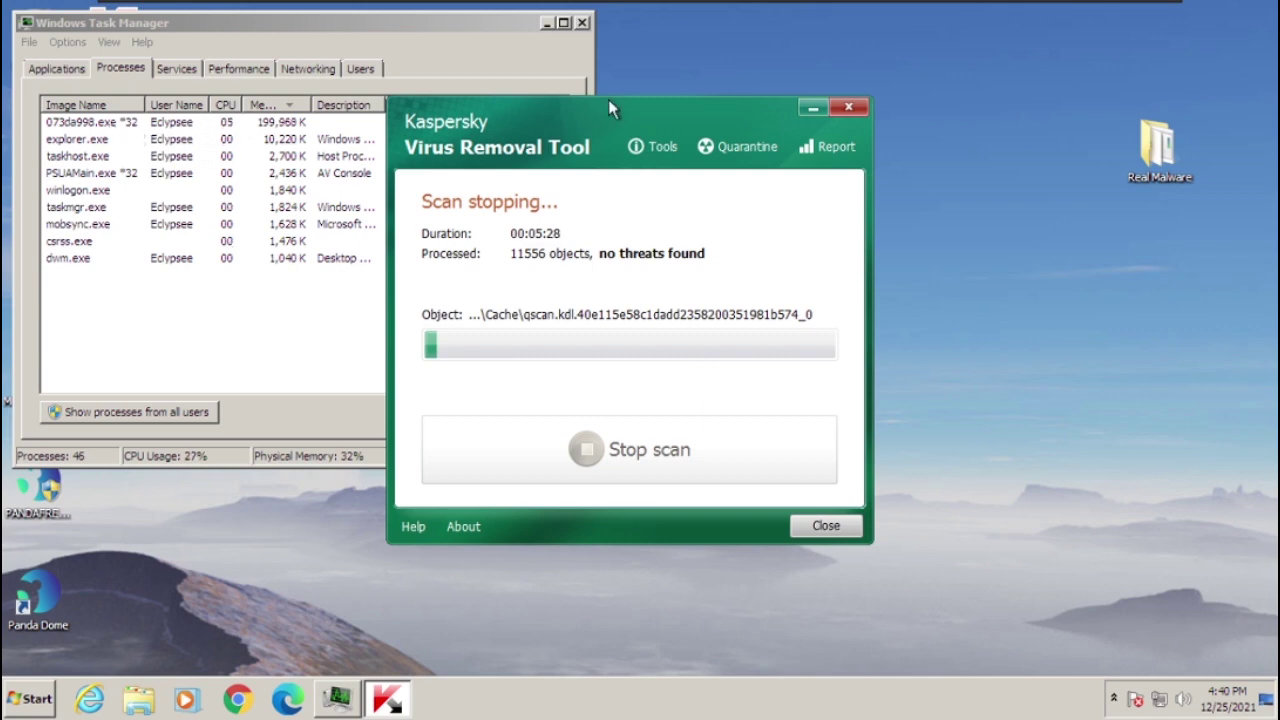
Step: Move the KVRT window right and continue with the not-a-virus downloader skipped
drag(533, 131, 780, 108)
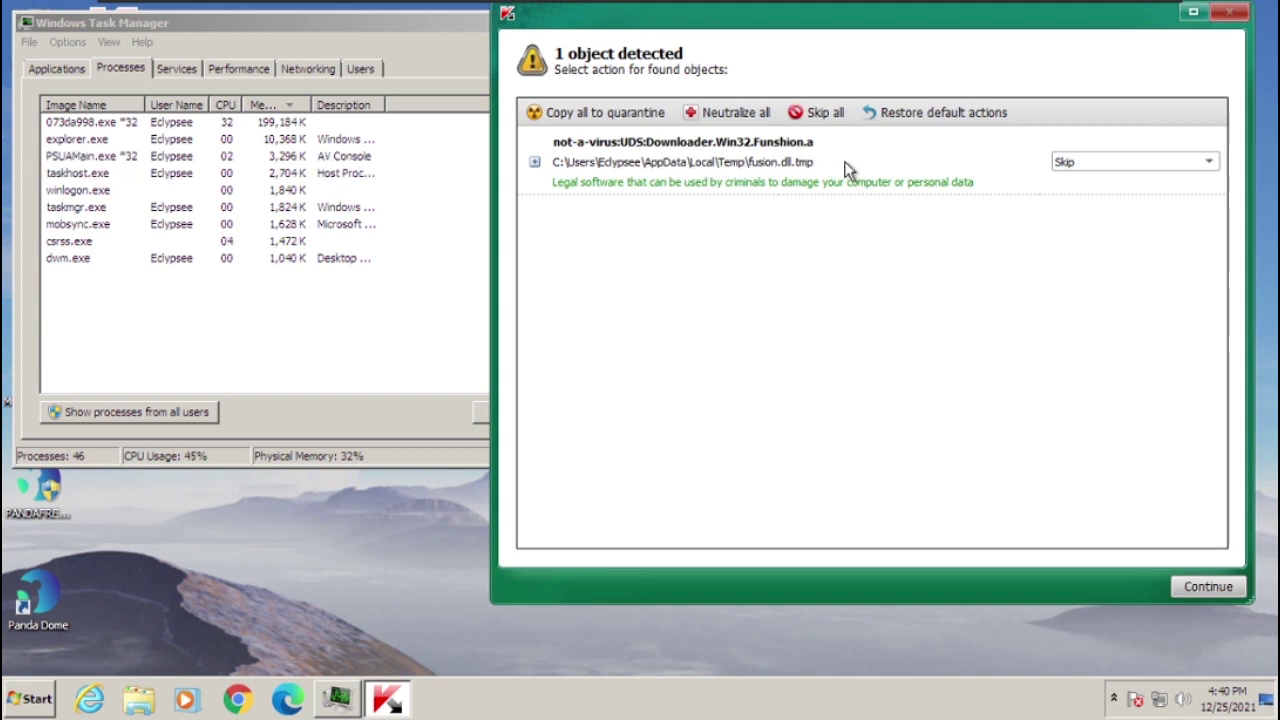
click(1208, 587)
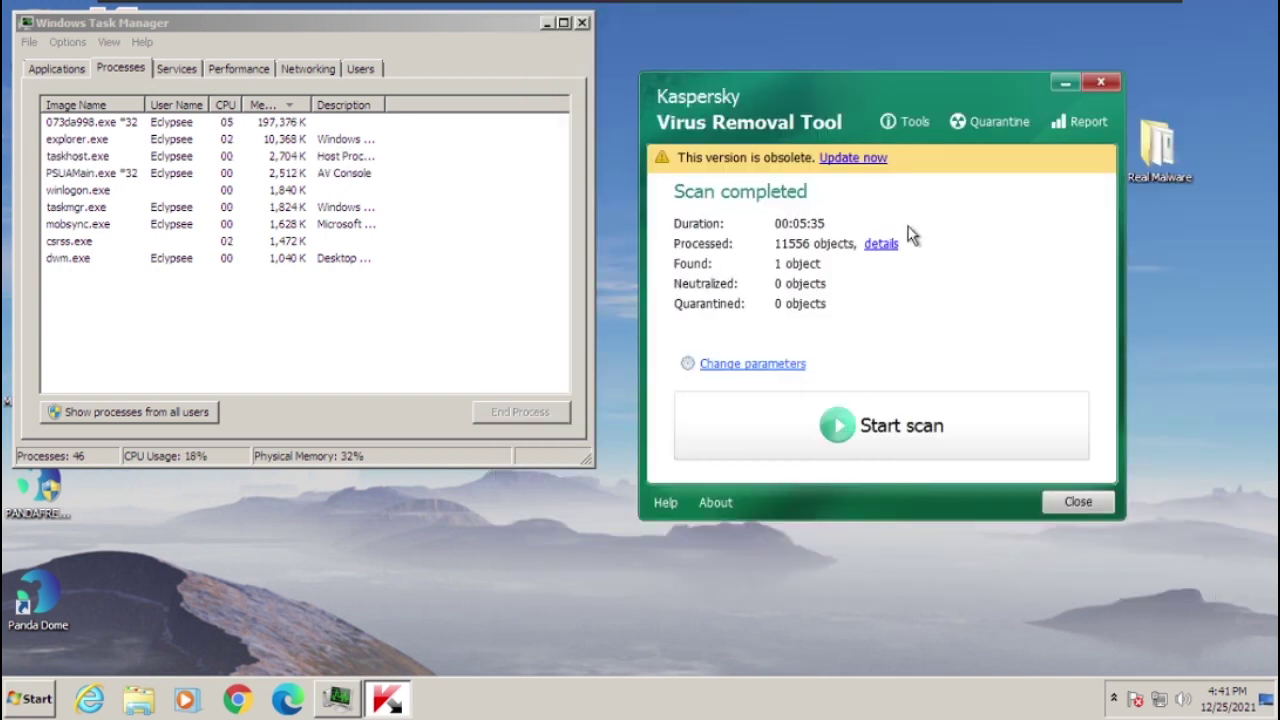
Step: Close KVRT and move Task Manager, now without 073da998.exe, toward mid-screen
click(1100, 82)
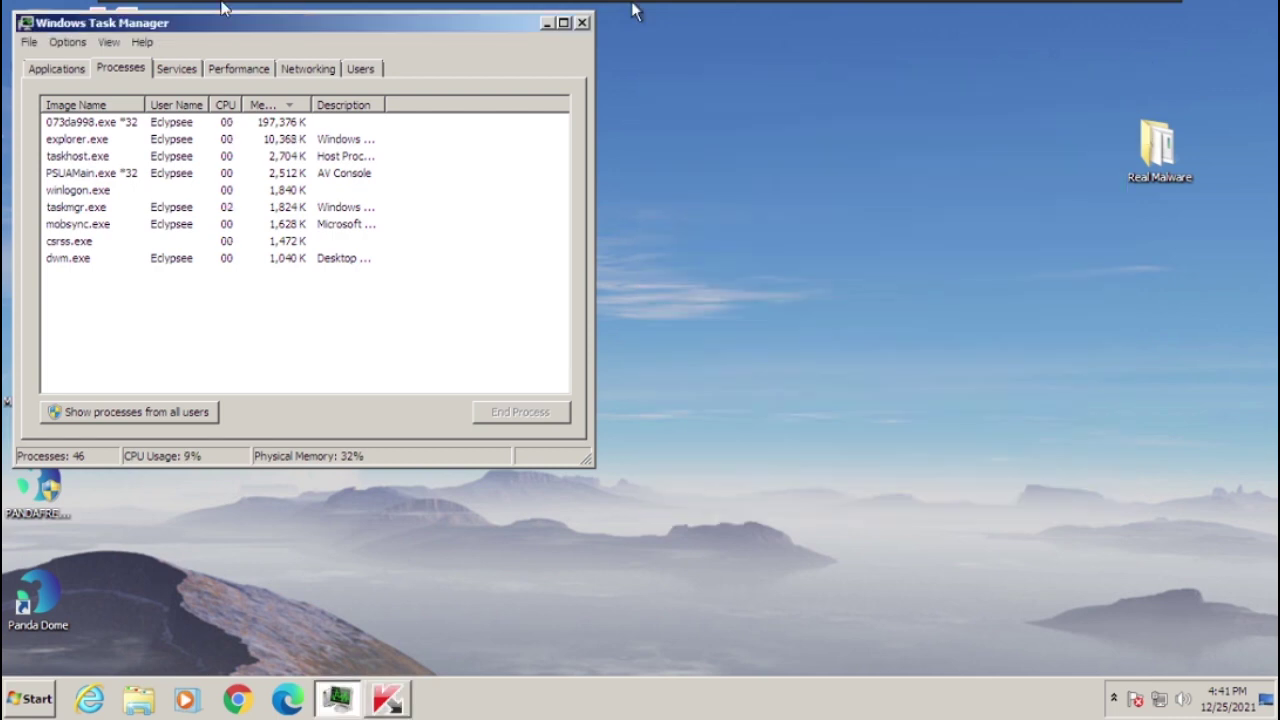
click(633, 10)
drag(387, 25, 927, 137)
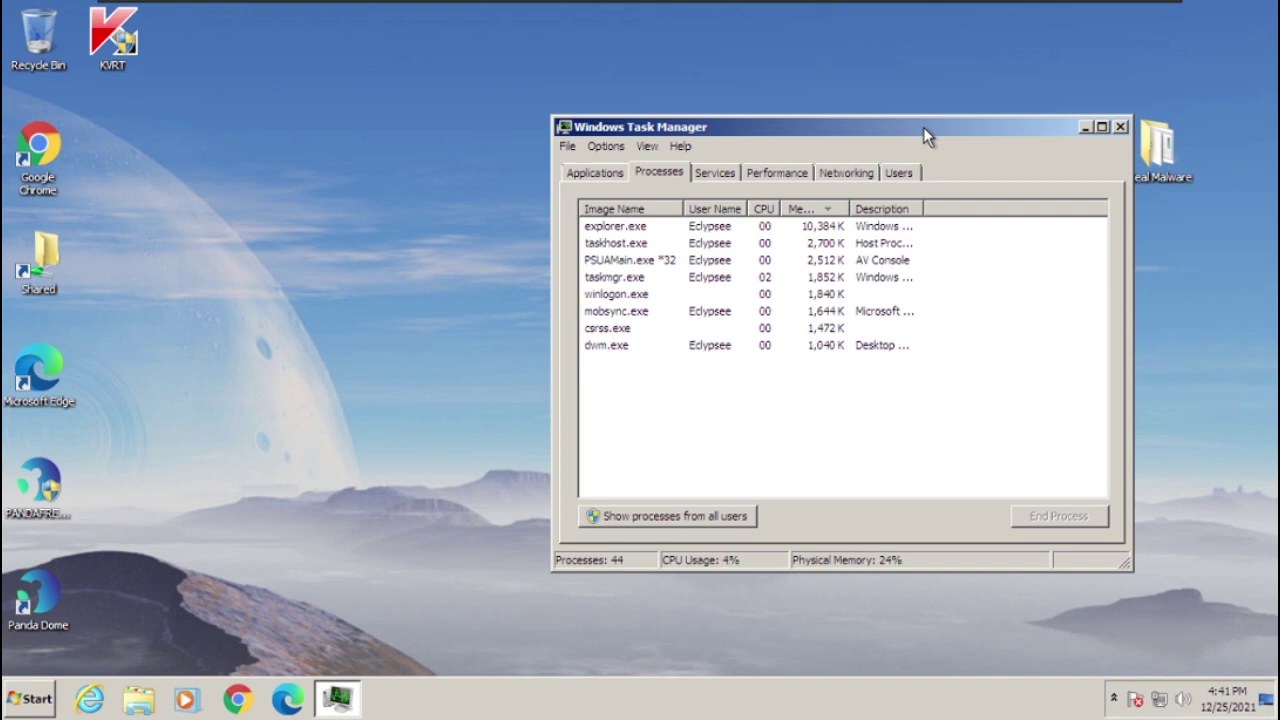
drag(923, 127, 856, 99)
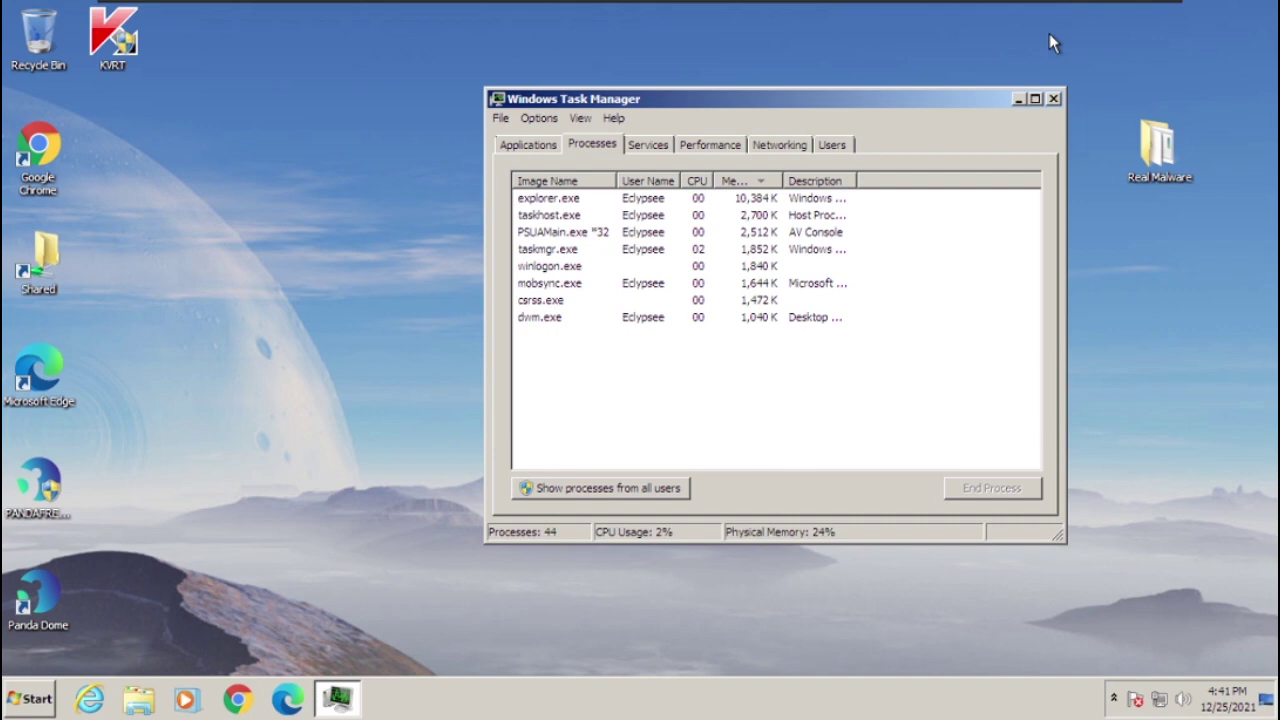